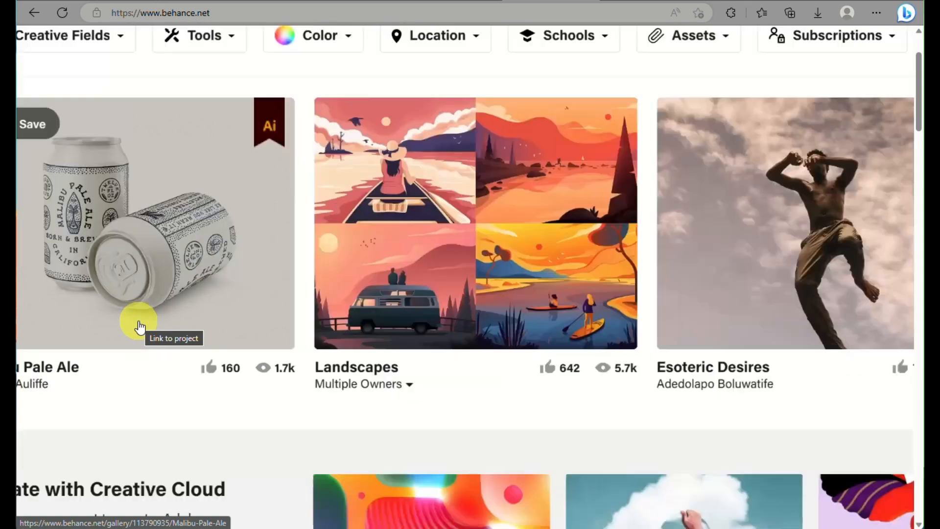
Continue with the suggested Google account and sign up for a Behance account.
{"action": "scroll", "coordinate": [454, 407], "scroll_direction": "down", "scroll_amount": 5}
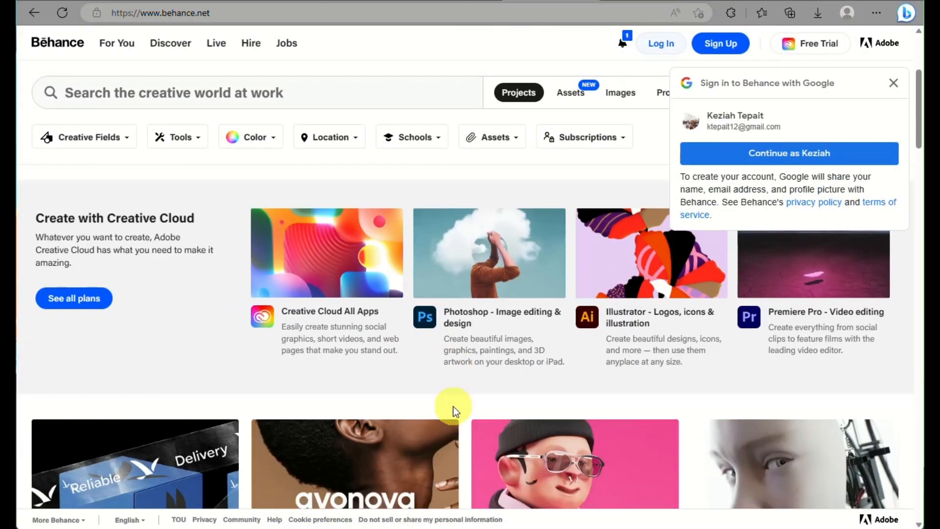
{"action": "scroll", "coordinate": [454, 407], "scroll_direction": "up", "scroll_amount": 5}
{"action": "scroll", "coordinate": [453, 407], "scroll_direction": "up", "scroll_amount": 5}
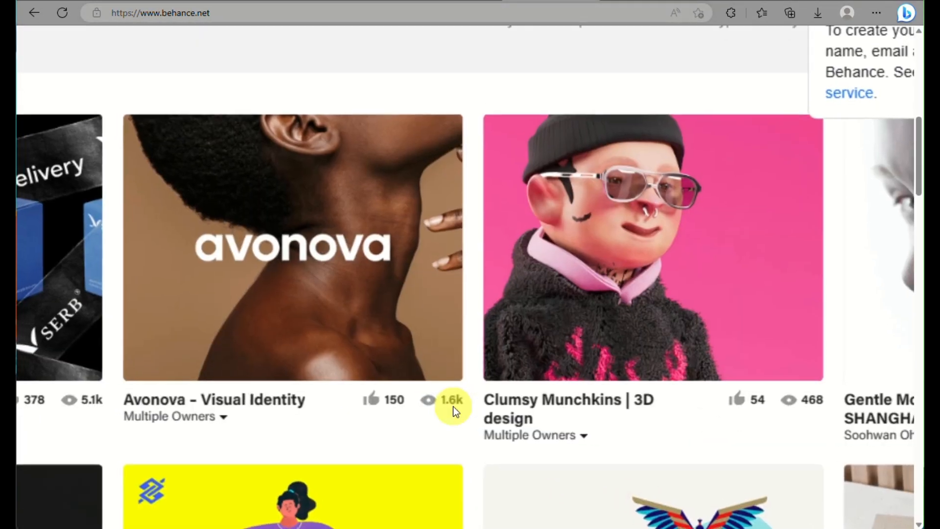
{"action": "scroll", "coordinate": [453, 407], "scroll_direction": "down", "scroll_amount": 5}
{"action": "scroll", "coordinate": [453, 406], "scroll_direction": "up", "scroll_amount": 8}
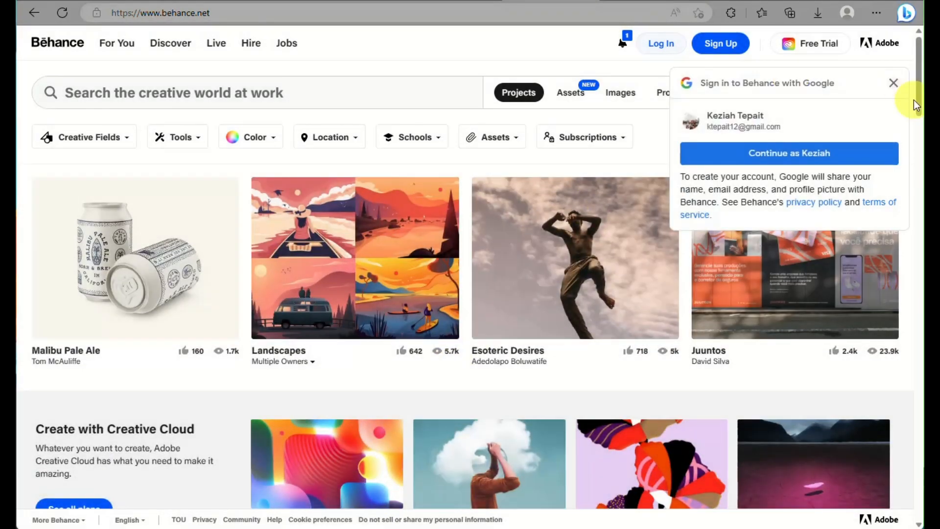
{"action": "left_click", "coordinate": [794, 154]}
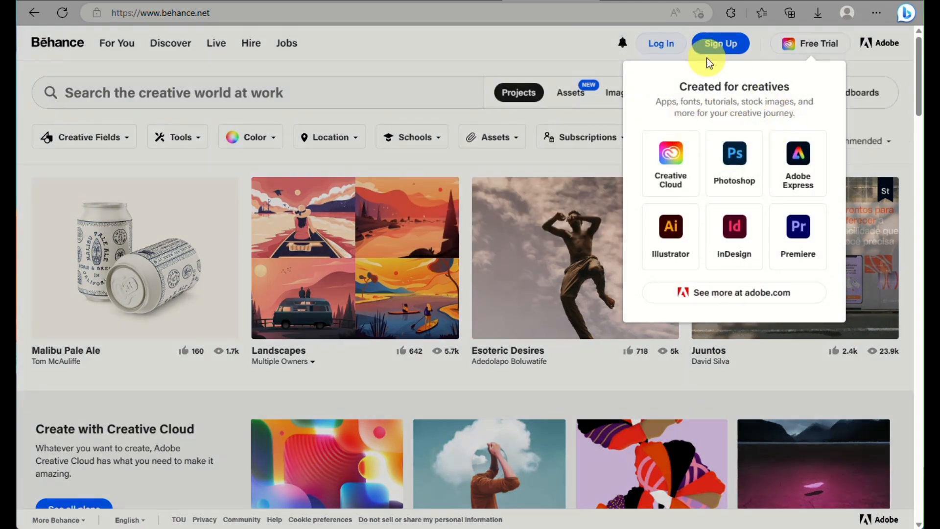
{"action": "left_click", "coordinate": [708, 43]}
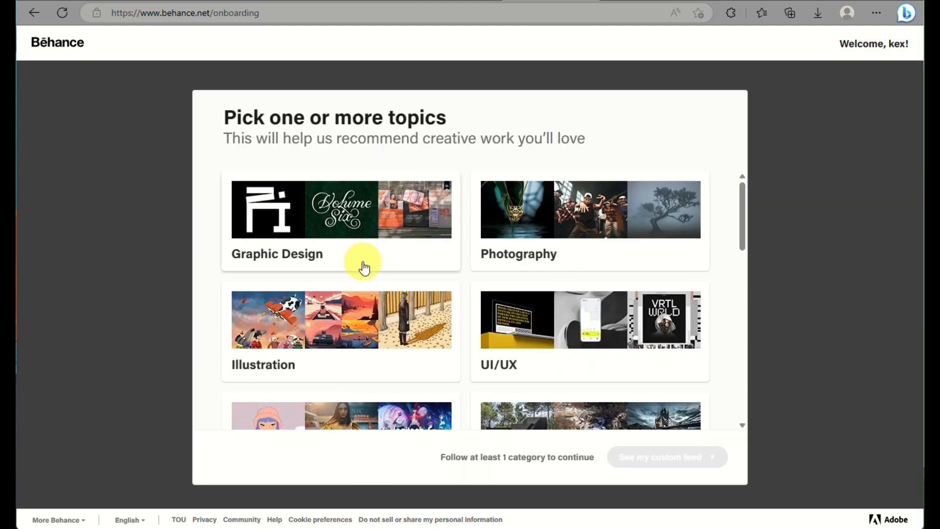
Follow the Architecture and Creative Challenges topics.
{"action": "scroll", "coordinate": [362, 266], "scroll_direction": "down", "scroll_amount": 2}
{"action": "scroll", "coordinate": [362, 266], "scroll_direction": "down", "scroll_amount": 2}
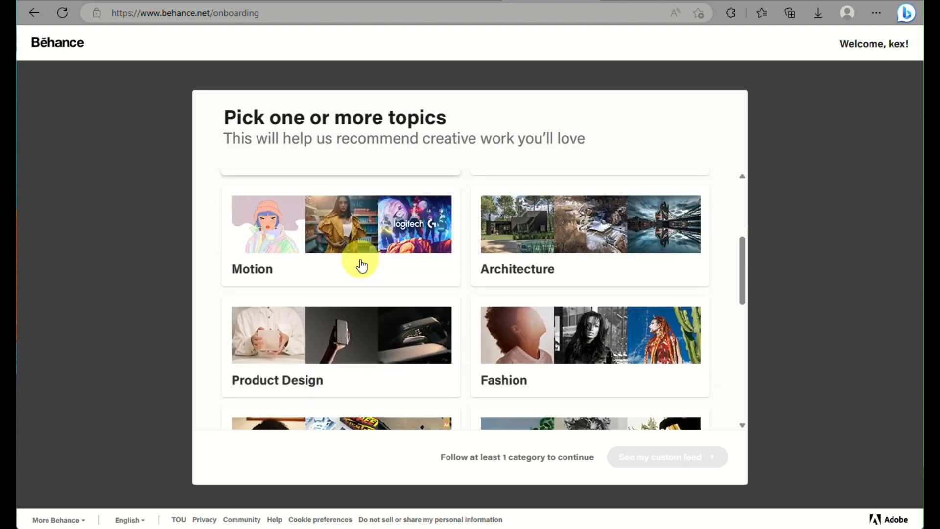
{"action": "left_click", "coordinate": [577, 242]}
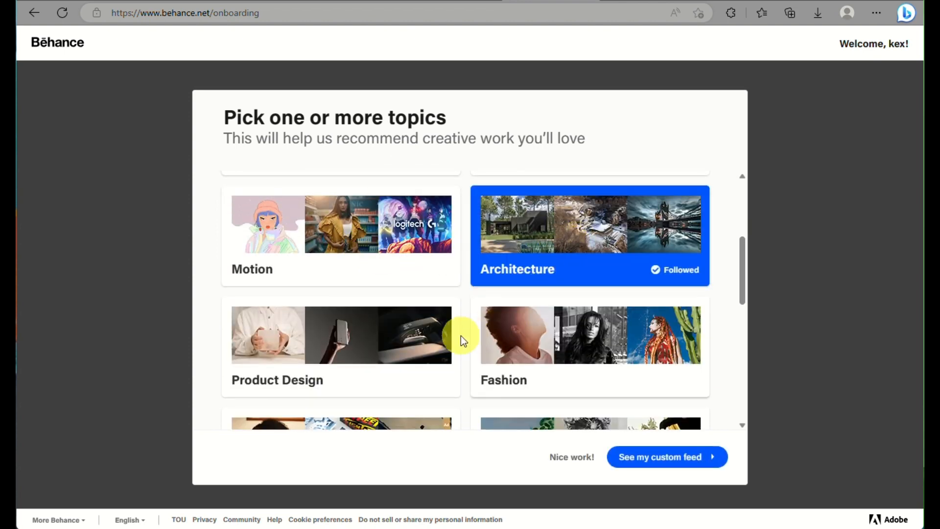
{"action": "scroll", "coordinate": [451, 344], "scroll_direction": "down", "scroll_amount": 2}
{"action": "scroll", "coordinate": [451, 344], "scroll_direction": "down", "scroll_amount": 2}
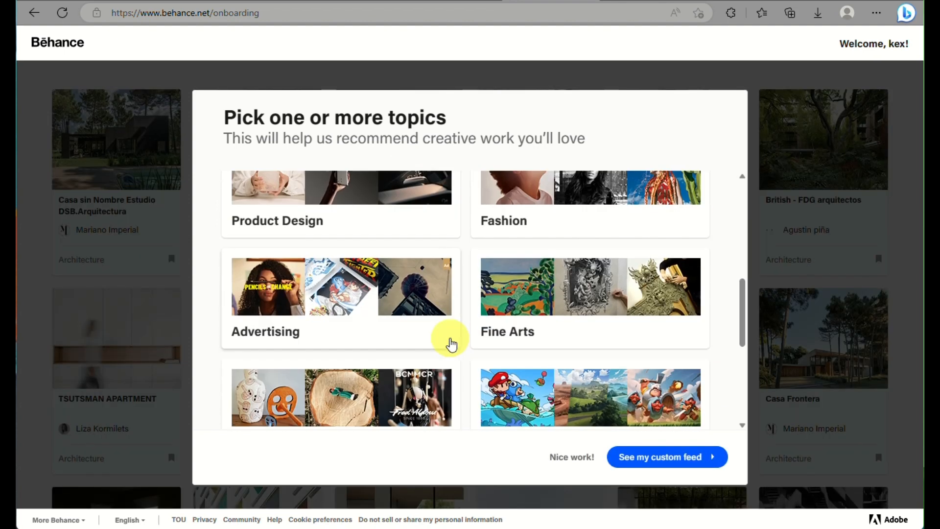
{"action": "scroll", "coordinate": [524, 316], "scroll_direction": "down", "scroll_amount": 2}
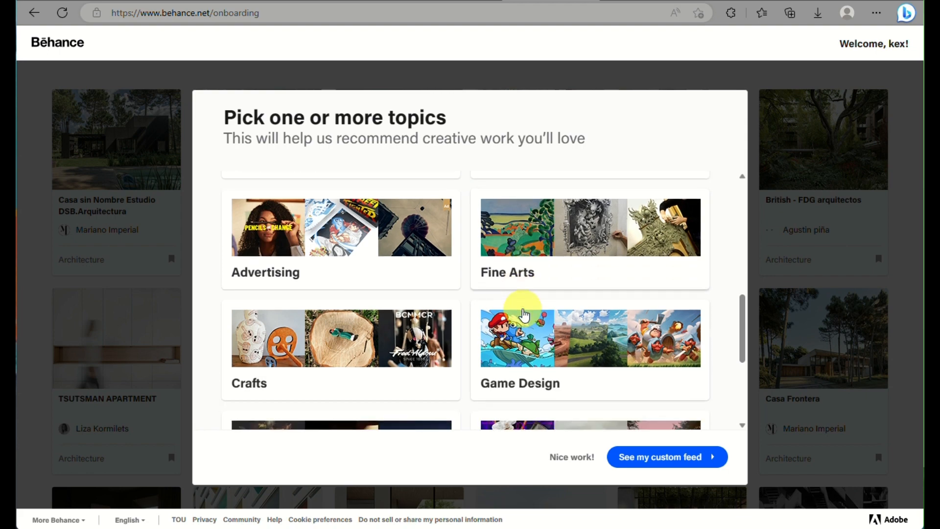
{"action": "scroll", "coordinate": [523, 316], "scroll_direction": "down", "scroll_amount": 5}
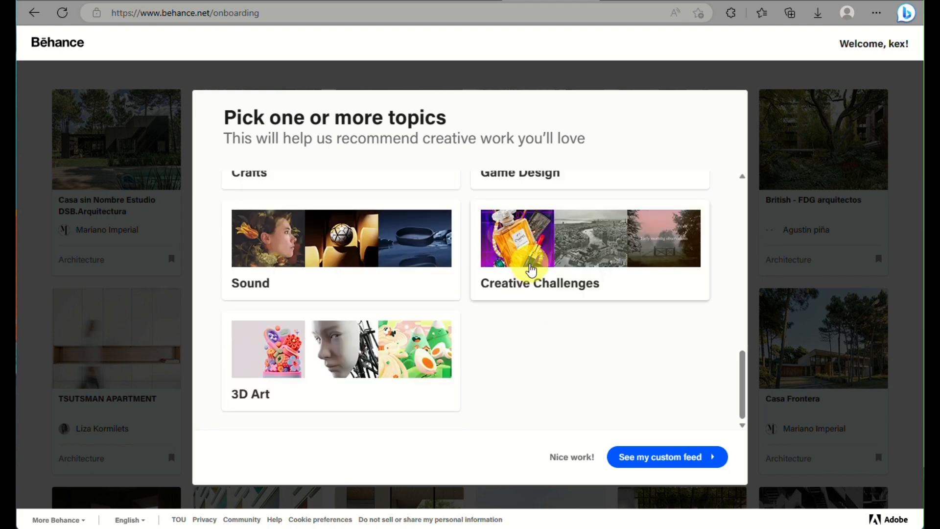
{"action": "left_click", "coordinate": [531, 269]}
Follow Illustration and Photography, then build the custom feed from the chosen topics.
{"action": "scroll", "coordinate": [531, 270], "scroll_direction": "up", "scroll_amount": 11}
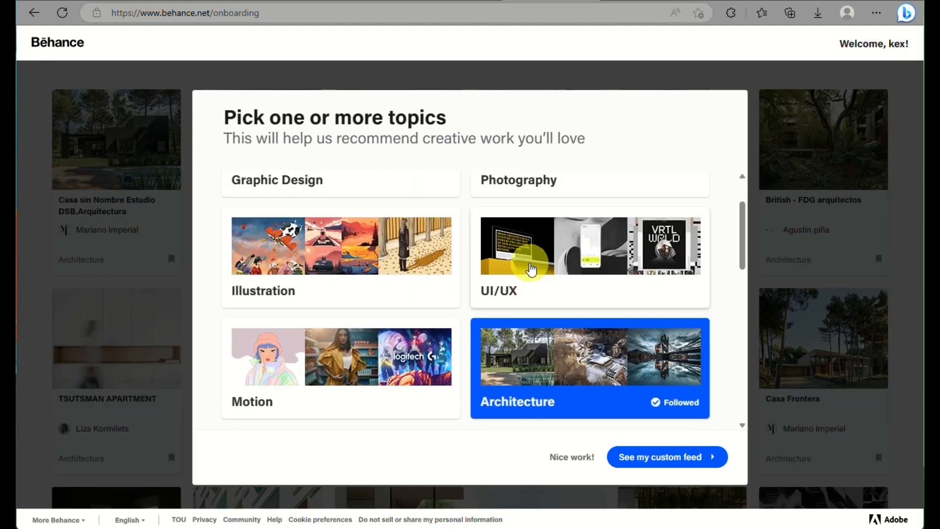
{"action": "scroll", "coordinate": [531, 269], "scroll_direction": "up", "scroll_amount": 2}
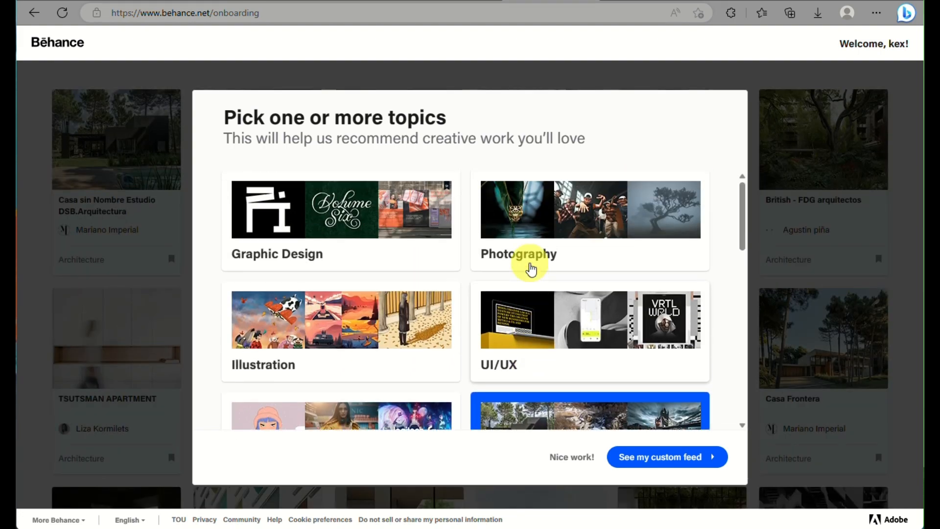
{"action": "left_click", "coordinate": [341, 347]}
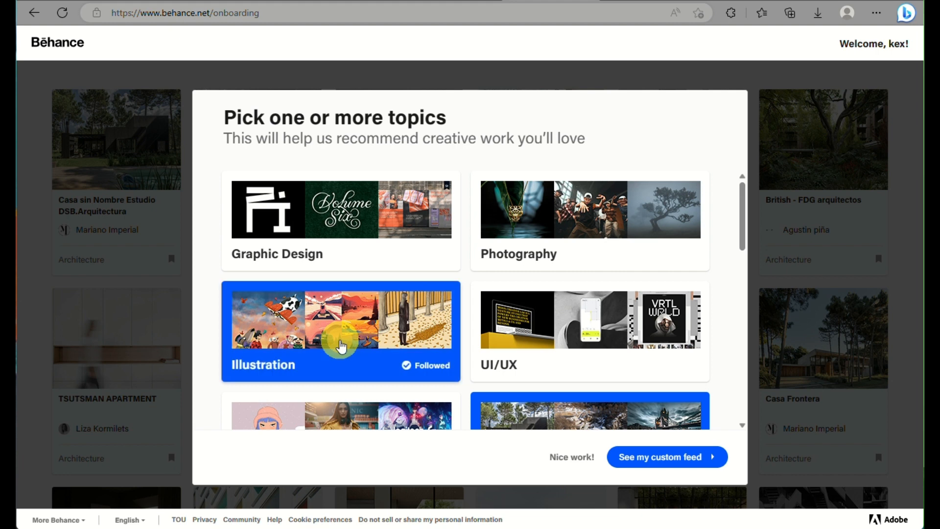
{"action": "left_click", "coordinate": [528, 224]}
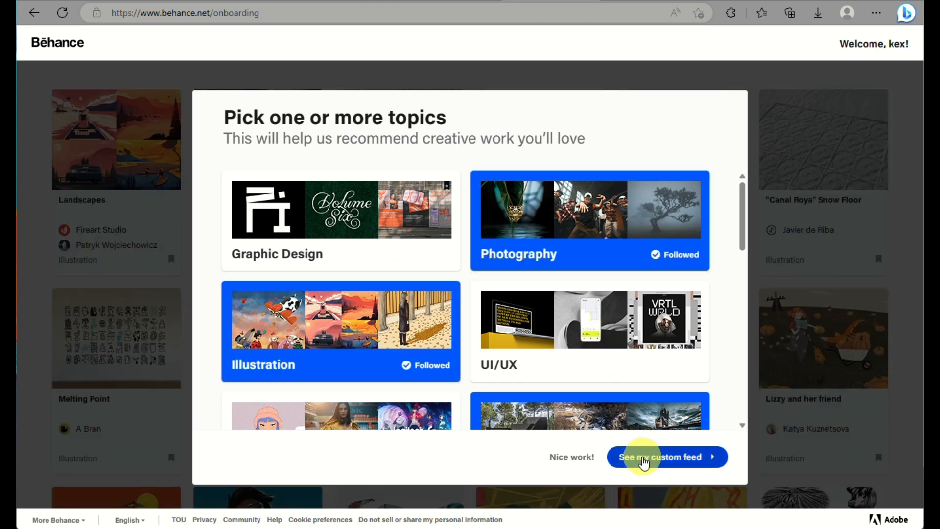
{"action": "left_click", "coordinate": [645, 461]}
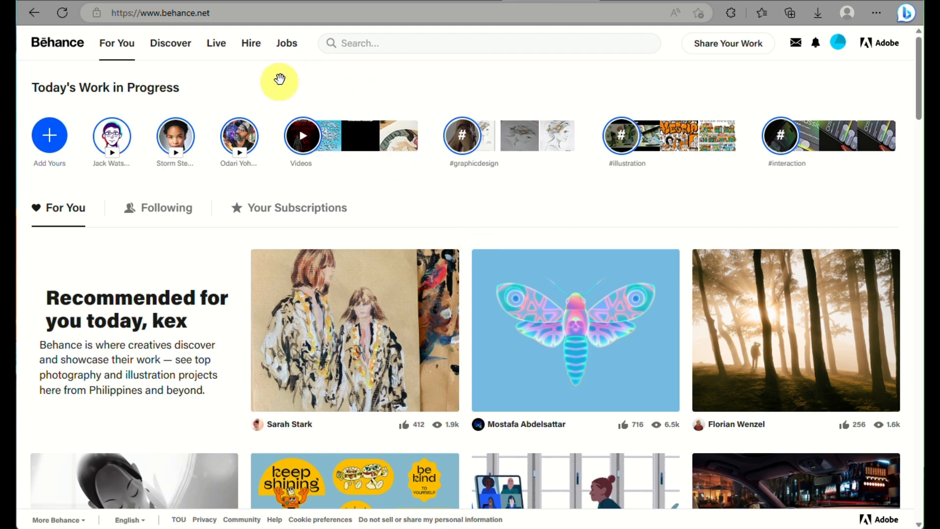
Look around the For You feed and reset the page zoom to normal size.
{"action": "scroll", "coordinate": [350, 306], "scroll_direction": "down", "scroll_amount": 1}
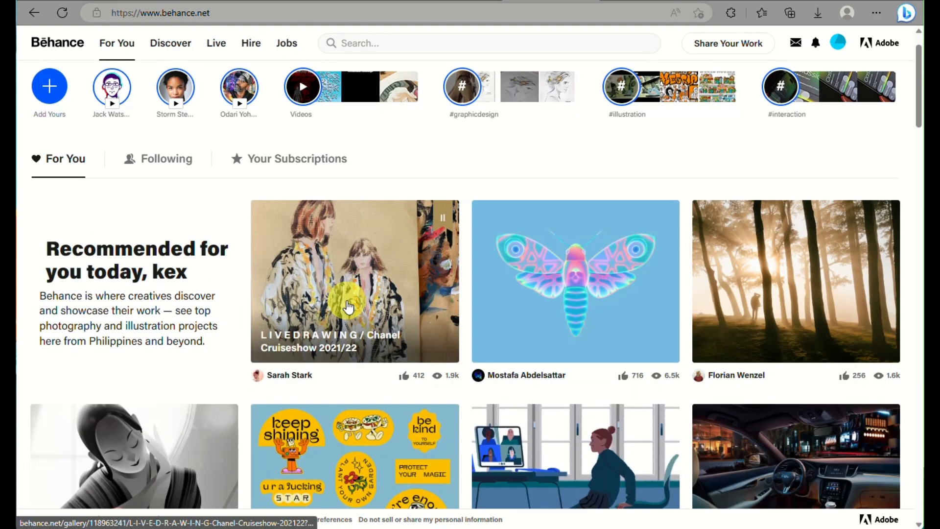
{"action": "scroll", "coordinate": [349, 307], "scroll_direction": "up", "scroll_amount": 4}
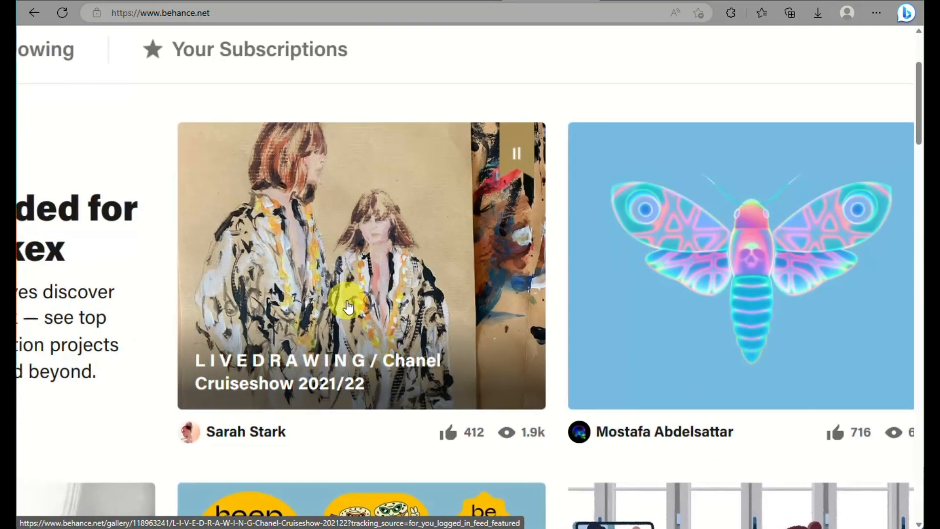
{"action": "scroll", "coordinate": [349, 306], "scroll_direction": "right", "scroll_amount": 3}
{"action": "scroll", "coordinate": [349, 306], "scroll_direction": "right", "scroll_amount": 2}
{"action": "scroll", "coordinate": [349, 306], "scroll_direction": "right", "scroll_amount": 3}
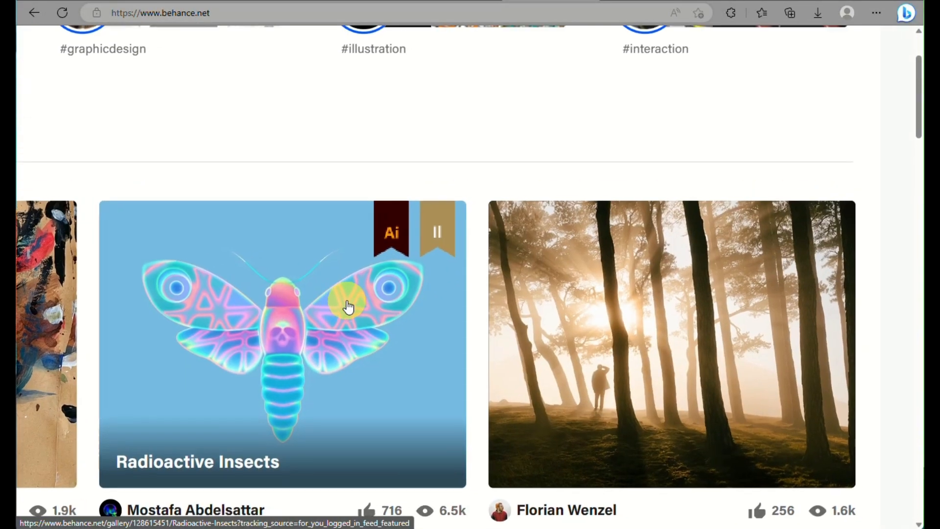
{"action": "scroll", "coordinate": [348, 306], "scroll_direction": "down", "scroll_amount": 10}
{"action": "scroll", "coordinate": [349, 306], "scroll_direction": "left", "scroll_amount": 5}
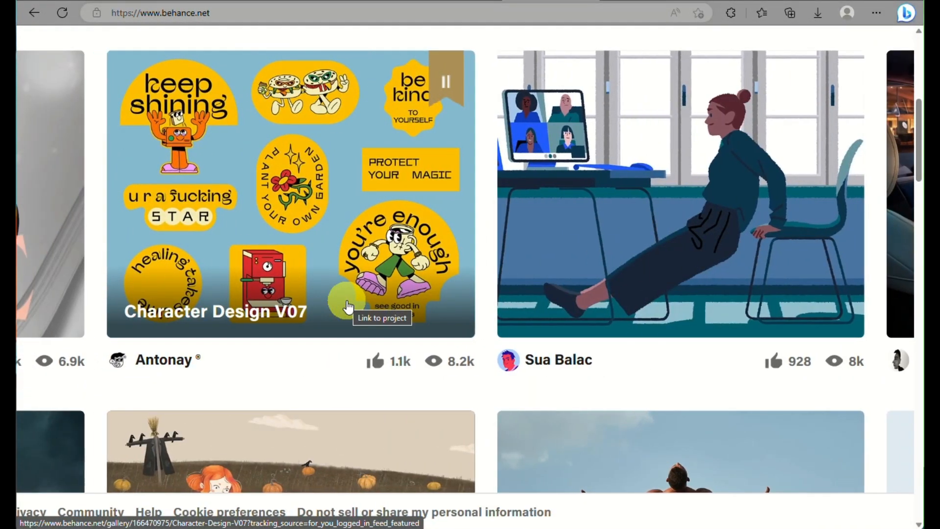
{"action": "key", "text": "ctrl+0"}
Scroll through the recommended projects down to Subscriptions, then back up.
{"action": "scroll", "coordinate": [349, 307], "scroll_direction": "down", "scroll_amount": 4}
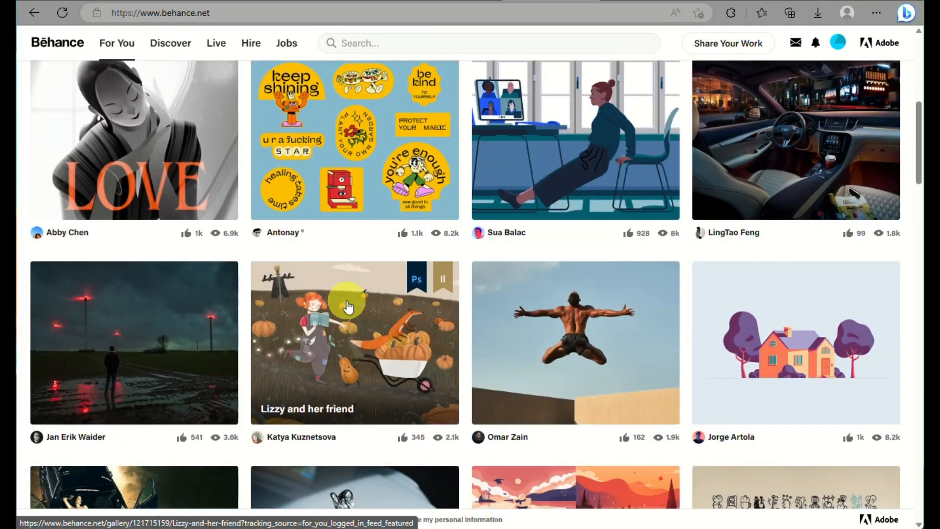
{"action": "scroll", "coordinate": [347, 307], "scroll_direction": "down", "scroll_amount": 5}
{"action": "scroll", "coordinate": [347, 307], "scroll_direction": "down", "scroll_amount": 2}
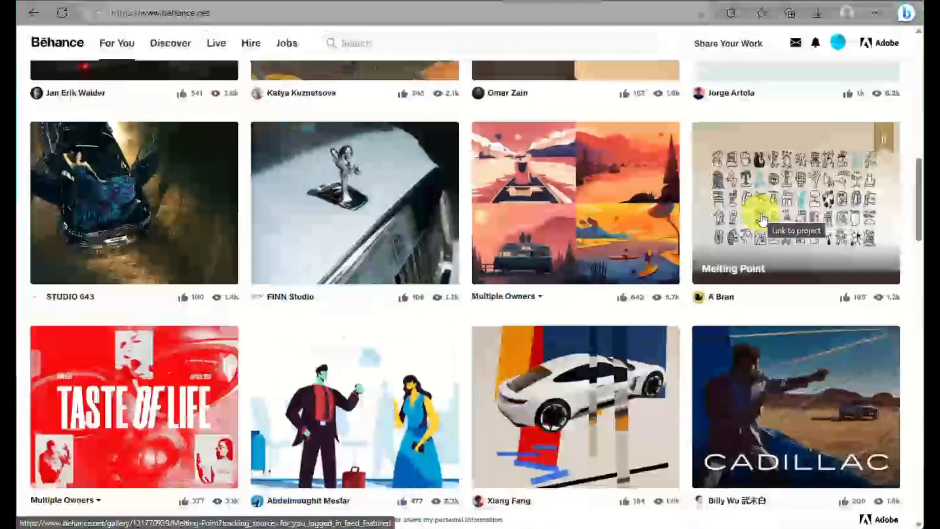
{"action": "scroll", "coordinate": [762, 219], "scroll_direction": "down", "scroll_amount": 1}
{"action": "scroll", "coordinate": [762, 219], "scroll_direction": "down", "scroll_amount": 10}
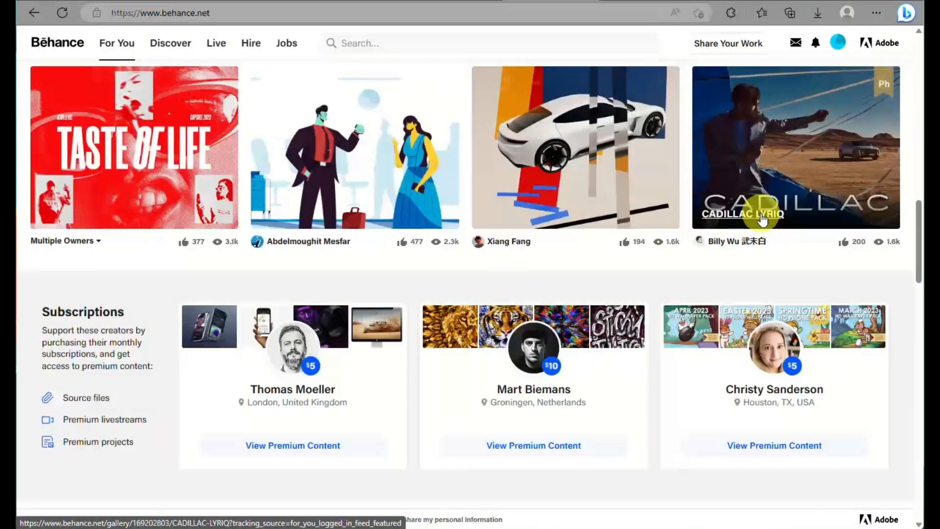
{"action": "scroll", "coordinate": [761, 216], "scroll_direction": "up", "scroll_amount": 2}
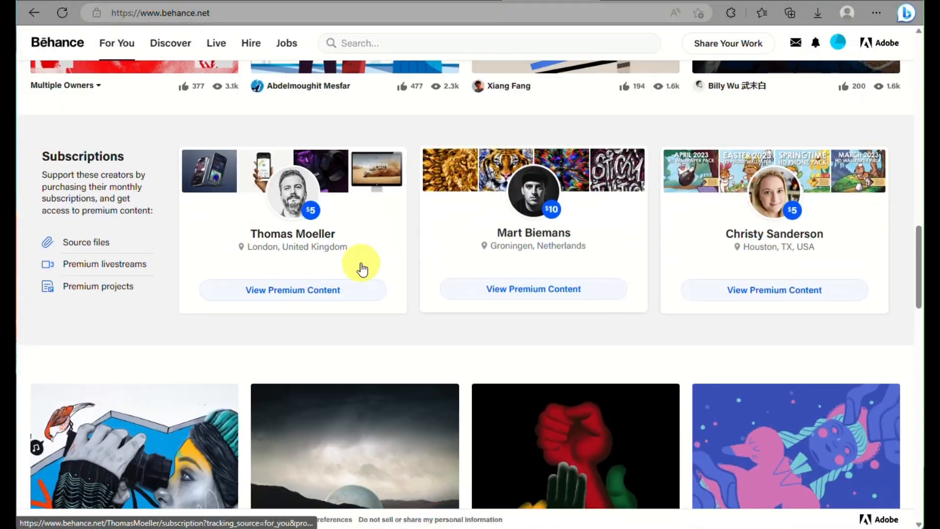
{"action": "scroll", "coordinate": [547, 204], "scroll_direction": "up", "scroll_amount": 10}
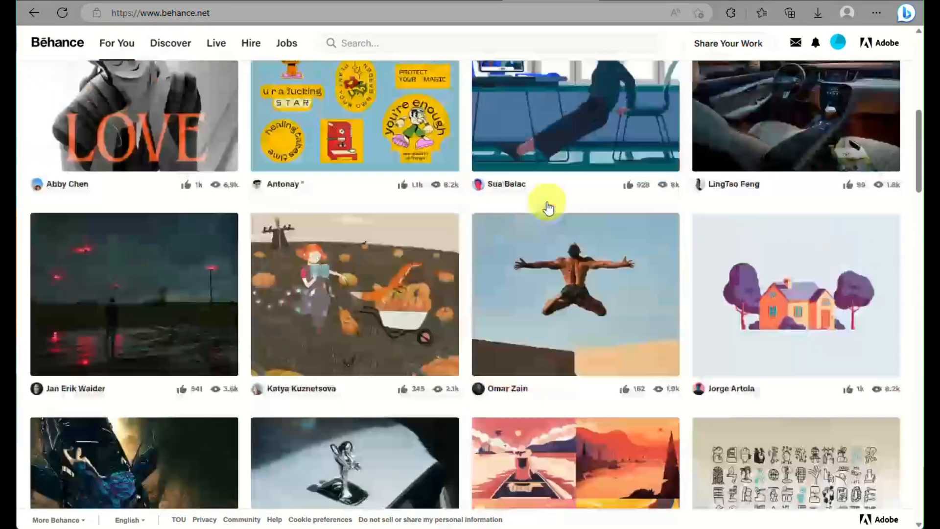
{"action": "scroll", "coordinate": [548, 202], "scroll_direction": "up", "scroll_amount": 5}
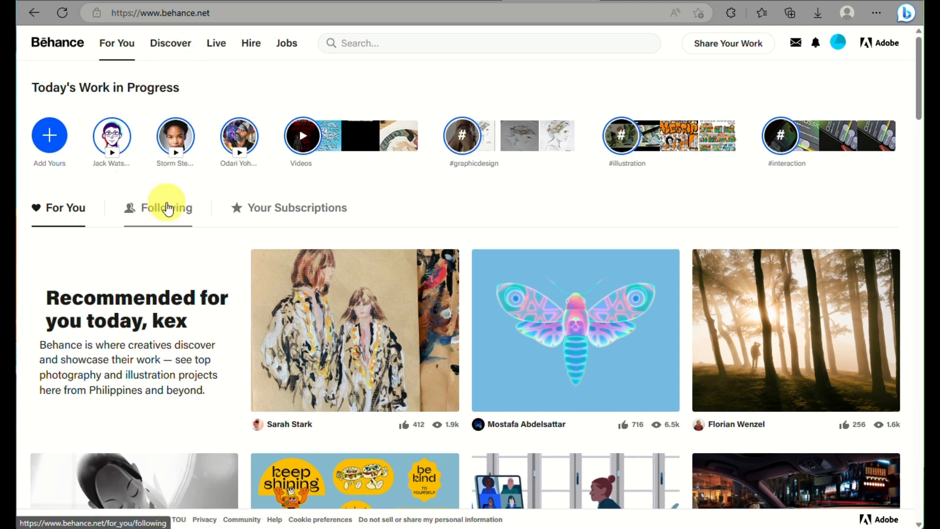
{"action": "left_click", "coordinate": [162, 49]}
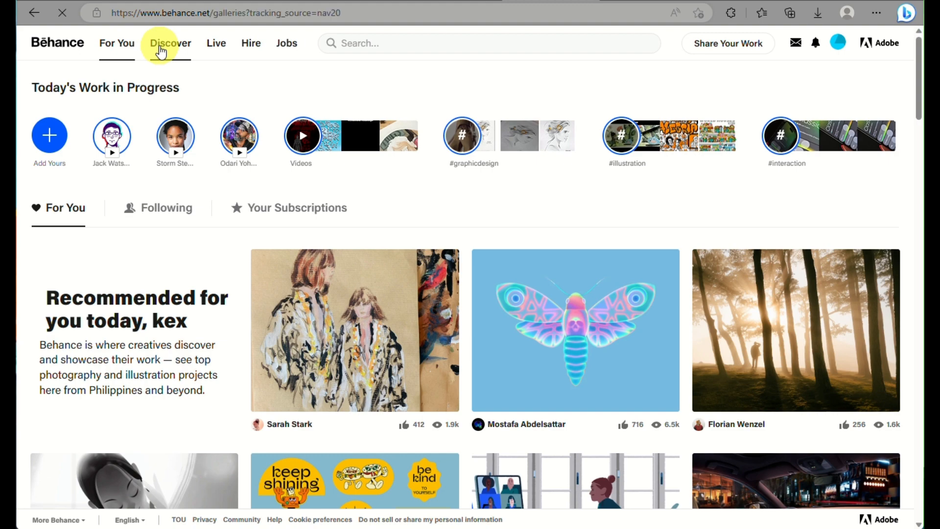
{"action": "scroll", "coordinate": [325, 317], "scroll_direction": "down", "scroll_amount": 2}
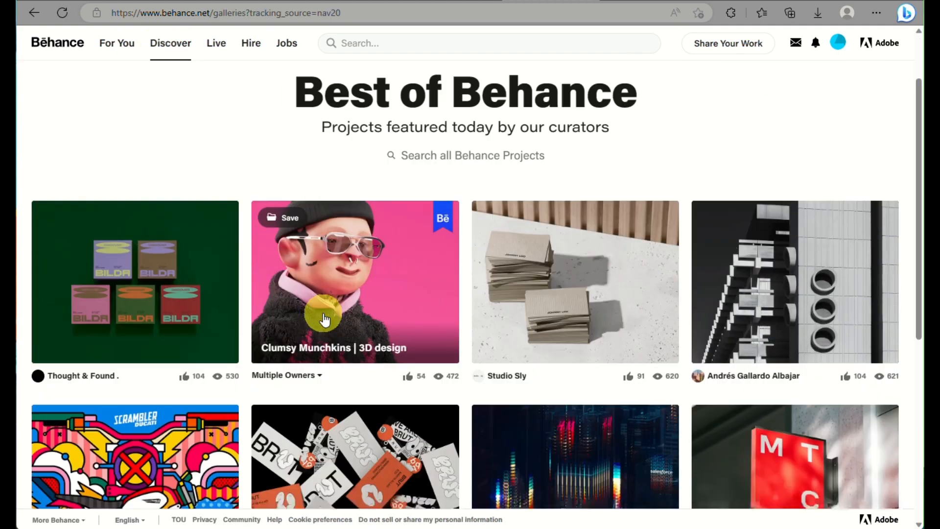
{"action": "scroll", "coordinate": [325, 319], "scroll_direction": "down", "scroll_amount": 2}
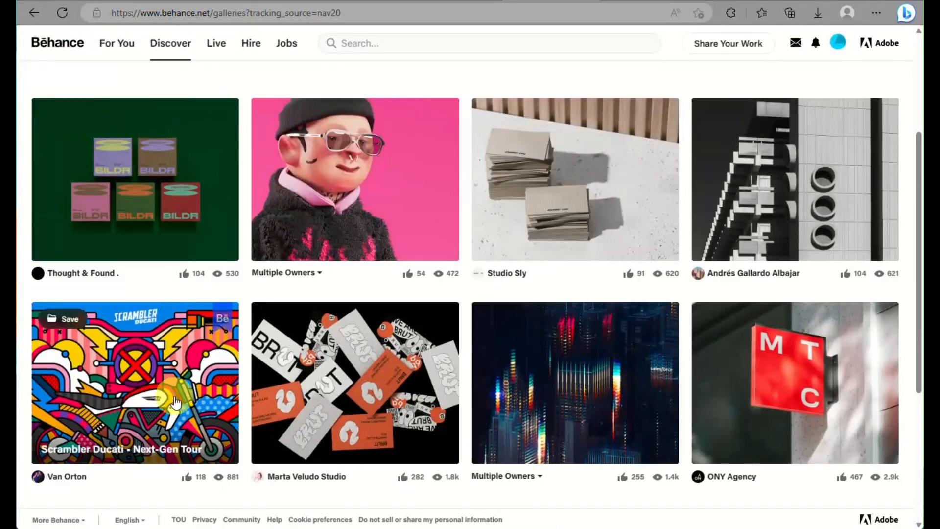
{"action": "scroll", "coordinate": [637, 400], "scroll_direction": "down", "scroll_amount": 15}
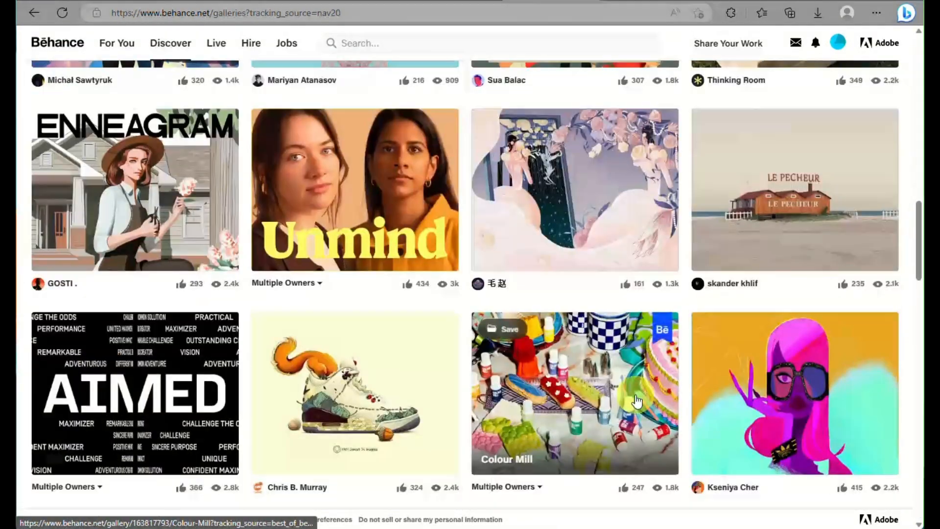
{"action": "scroll", "coordinate": [637, 400], "scroll_direction": "down", "scroll_amount": 5}
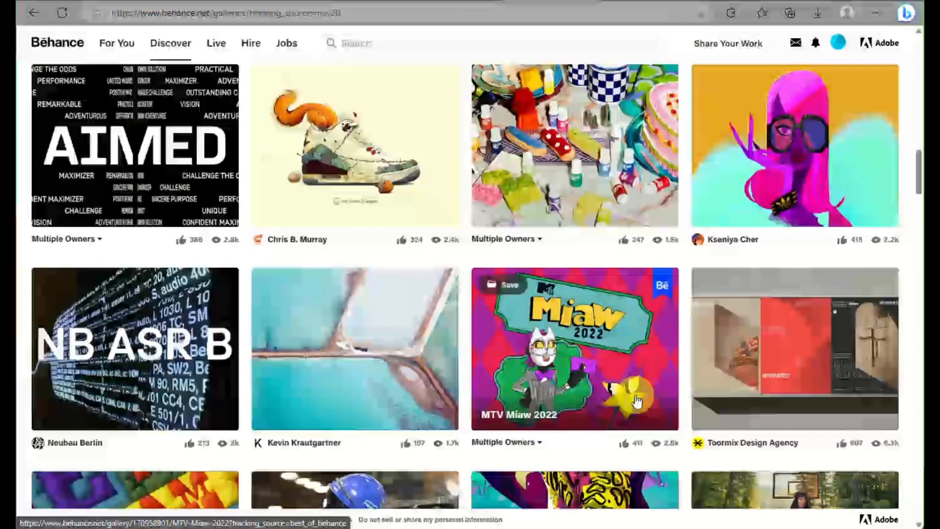
{"action": "scroll", "coordinate": [636, 400], "scroll_direction": "down", "scroll_amount": 8}
{"action": "scroll", "coordinate": [636, 401], "scroll_direction": "down", "scroll_amount": 7}
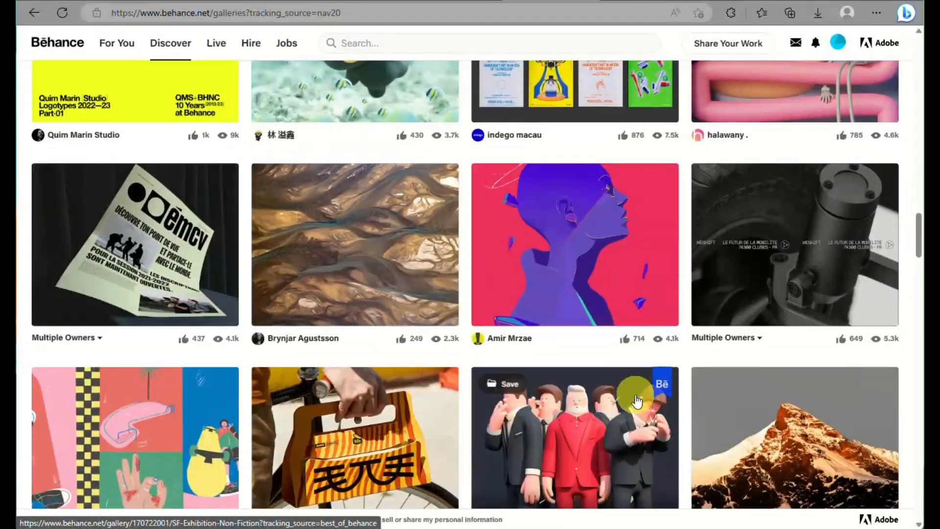
{"action": "scroll", "coordinate": [636, 400], "scroll_direction": "down", "scroll_amount": 8}
{"action": "scroll", "coordinate": [637, 401], "scroll_direction": "down", "scroll_amount": 7}
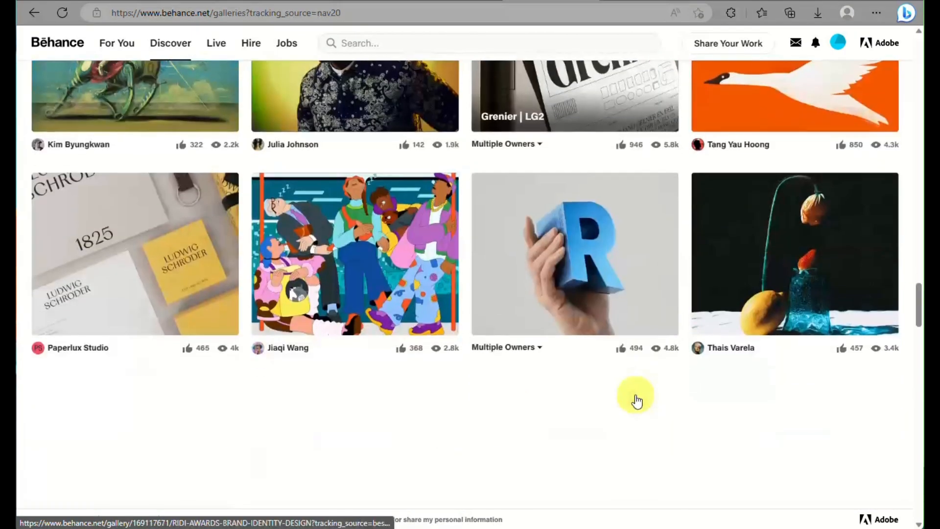
{"action": "scroll", "coordinate": [636, 401], "scroll_direction": "down", "scroll_amount": 8}
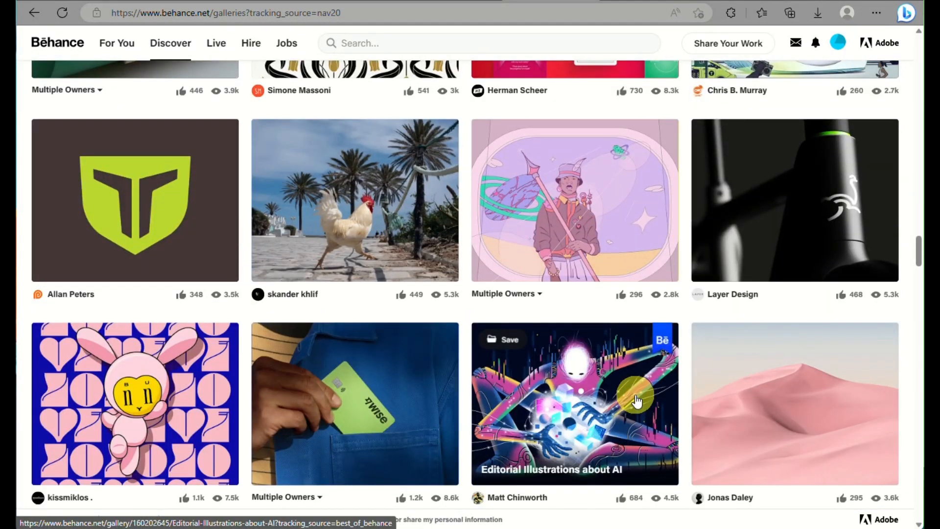
{"action": "scroll", "coordinate": [637, 401], "scroll_direction": "down", "scroll_amount": 8}
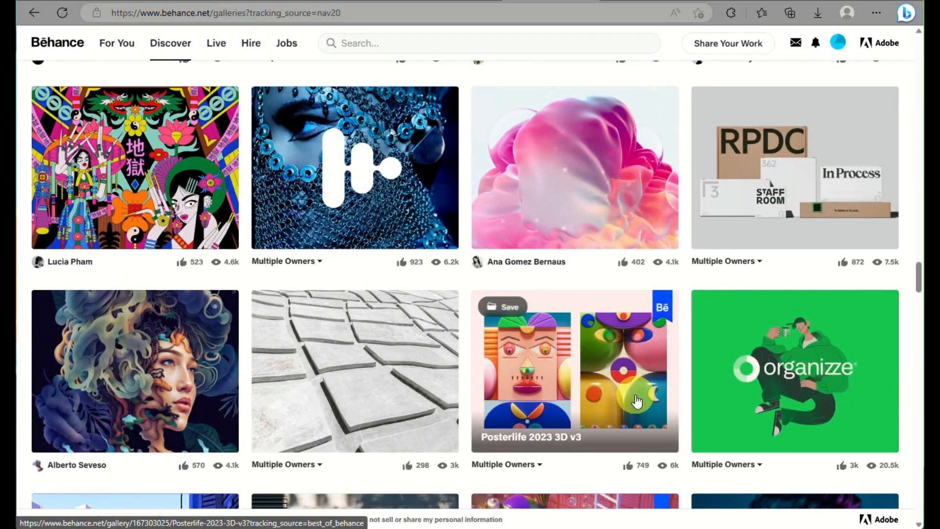
{"action": "scroll", "coordinate": [637, 400], "scroll_direction": "up", "scroll_amount": 20}
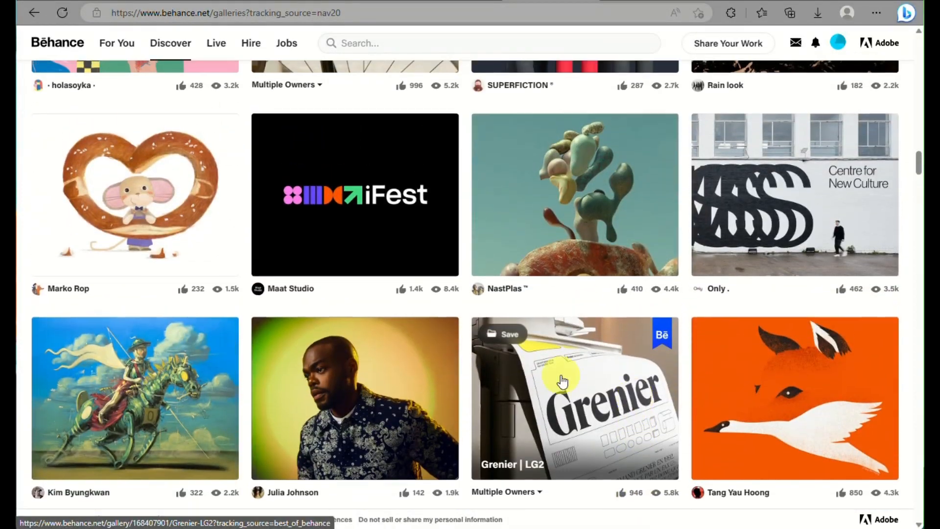
{"action": "scroll", "coordinate": [298, 281], "scroll_direction": "up", "scroll_amount": 15}
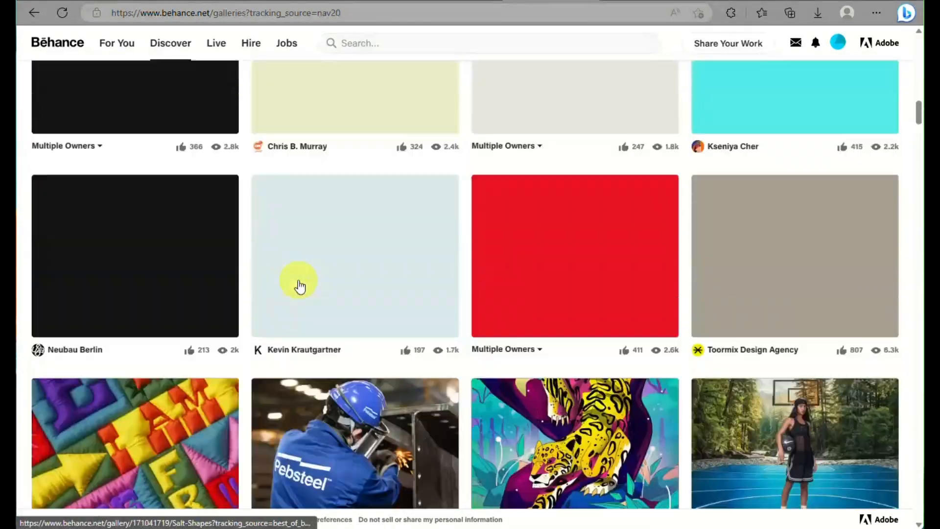
{"action": "scroll", "coordinate": [300, 286], "scroll_direction": "up", "scroll_amount": 10}
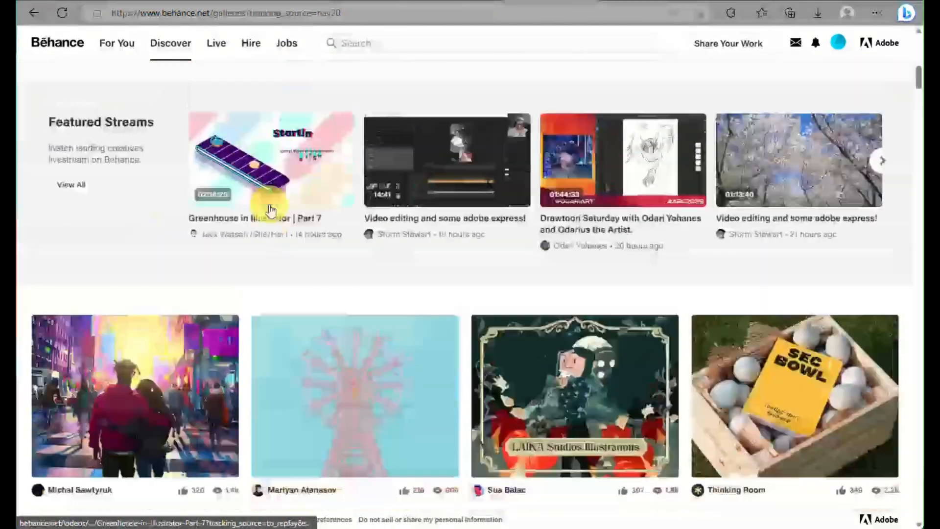
{"action": "scroll", "coordinate": [271, 210], "scroll_direction": "up", "scroll_amount": 10}
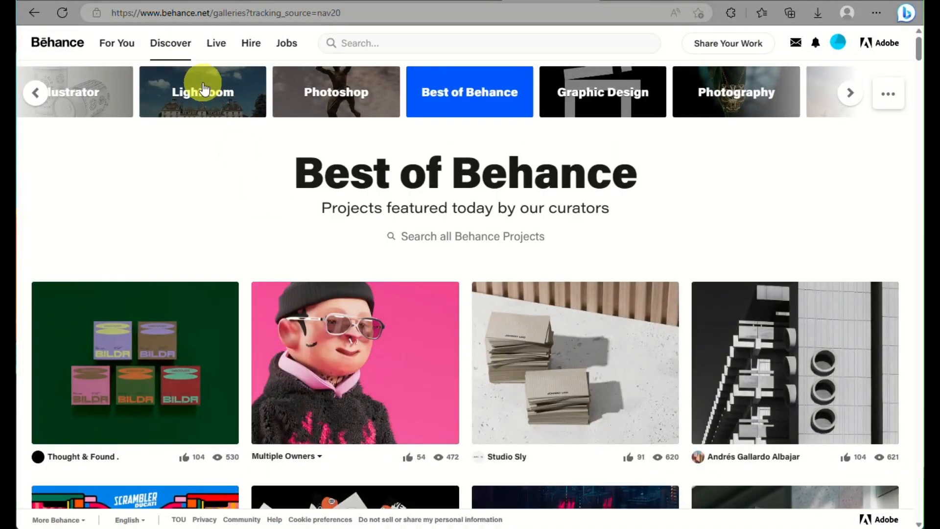
Browse the Live section's livestream rows, then switch to the Hire Creatives directory.
{"action": "left_click", "coordinate": [212, 46]}
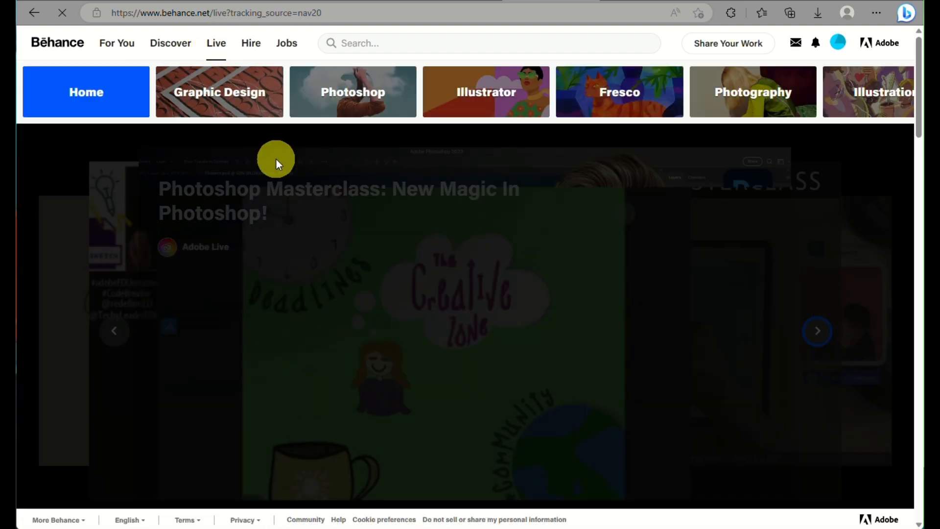
{"action": "scroll", "coordinate": [276, 160], "scroll_direction": "down", "scroll_amount": 4}
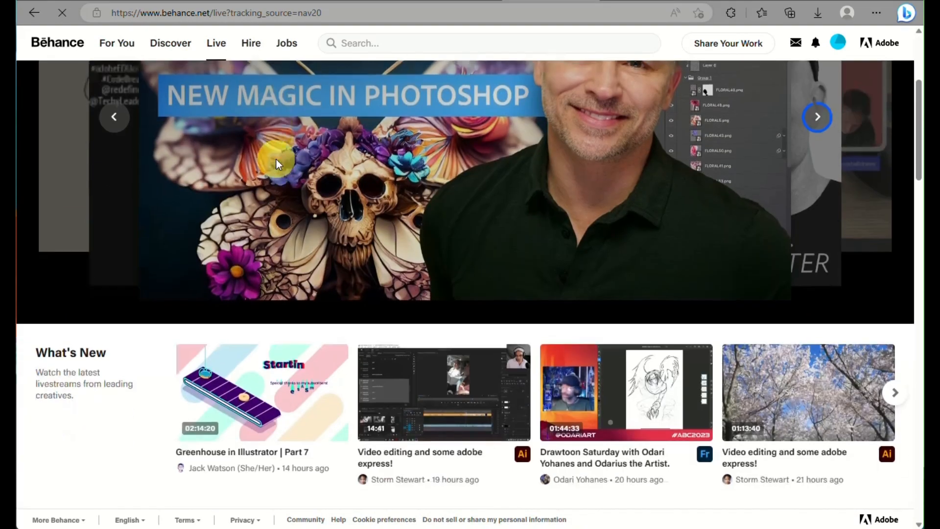
{"action": "scroll", "coordinate": [276, 159], "scroll_direction": "down", "scroll_amount": 3}
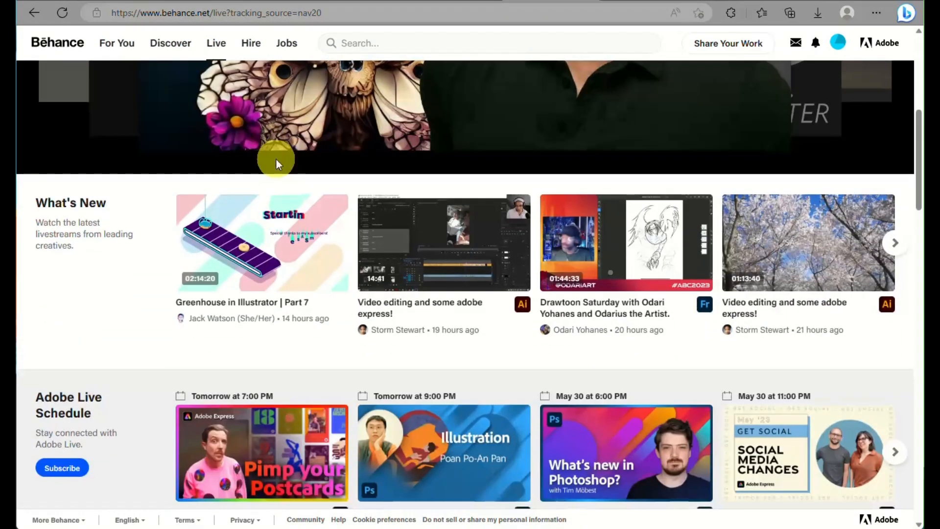
{"action": "scroll", "coordinate": [276, 160], "scroll_direction": "down", "scroll_amount": 7}
{"action": "scroll", "coordinate": [276, 160], "scroll_direction": "up", "scroll_amount": 15}
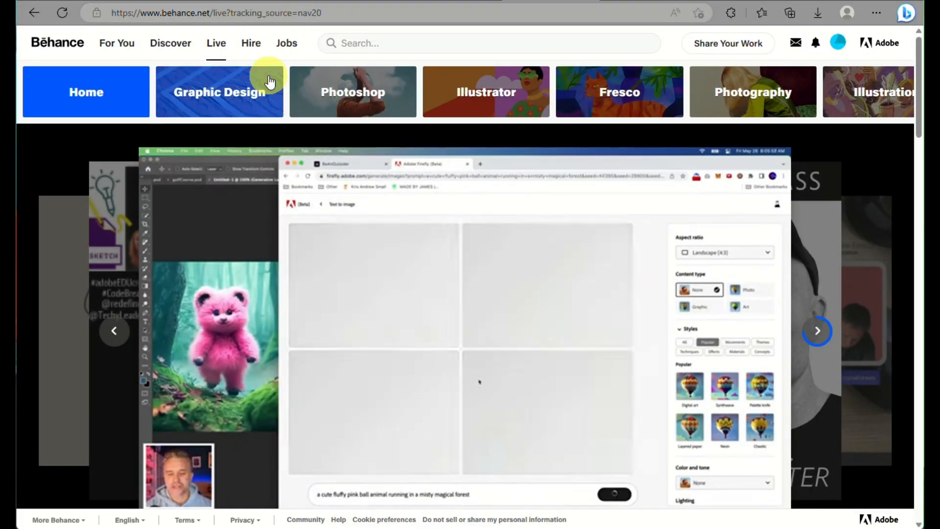
{"action": "left_click", "coordinate": [249, 42]}
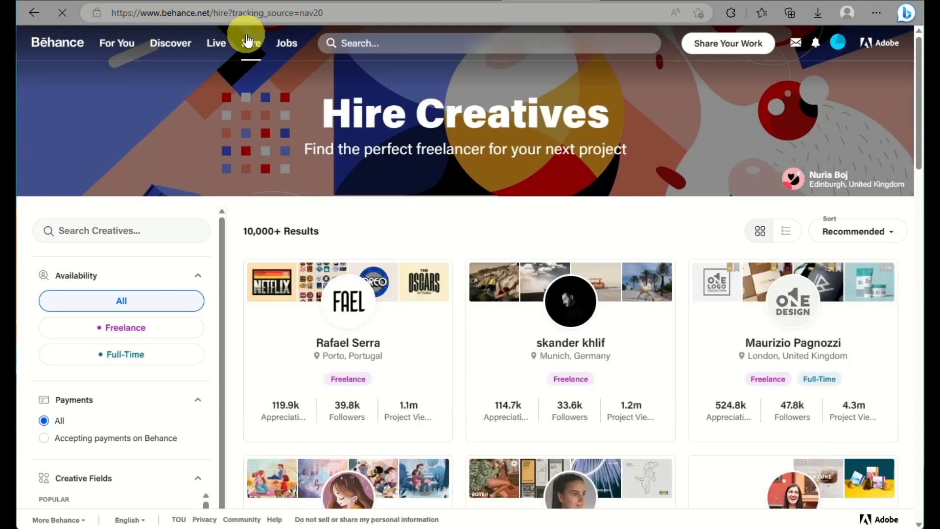
Scroll through the creative profile cards and the filter sidebar down to Creative Fields.
{"action": "scroll", "coordinate": [238, 260], "scroll_direction": "down", "scroll_amount": 3}
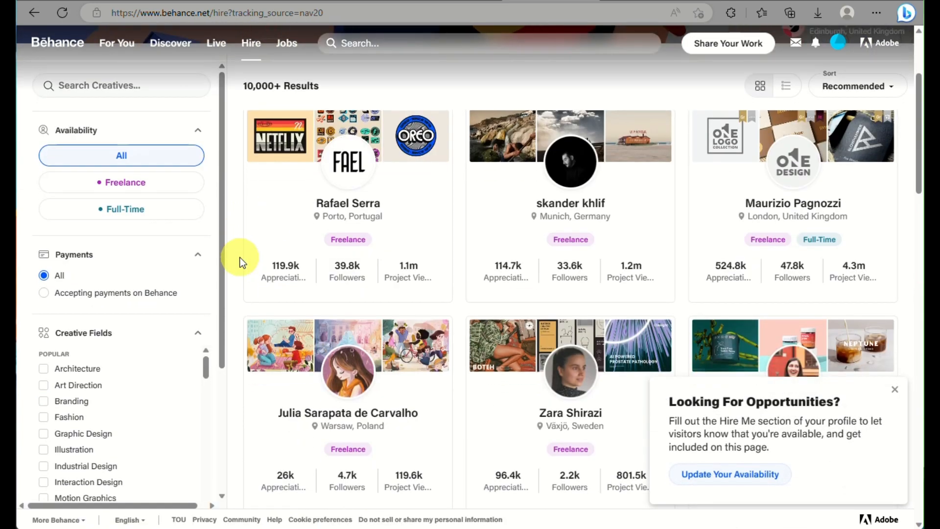
{"action": "scroll", "coordinate": [399, 180], "scroll_direction": "up", "scroll_amount": 3, "text": "ctrl"}
{"action": "scroll", "coordinate": [399, 174], "scroll_direction": "up", "scroll_amount": 2, "text": "ctrl"}
{"action": "scroll", "coordinate": [398, 174], "scroll_direction": "right", "scroll_amount": 4}
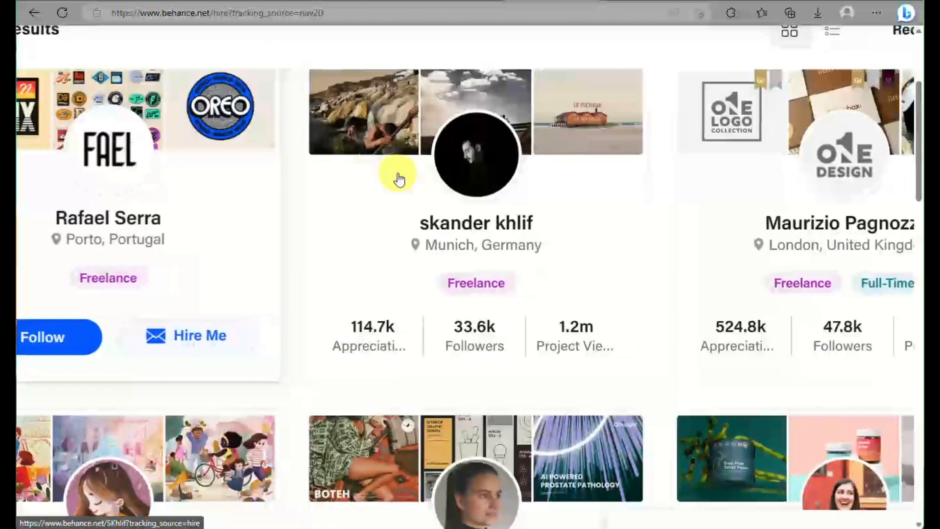
{"action": "scroll", "coordinate": [398, 174], "scroll_direction": "down", "scroll_amount": 4}
{"action": "scroll", "coordinate": [397, 173], "scroll_direction": "down", "scroll_amount": 5}
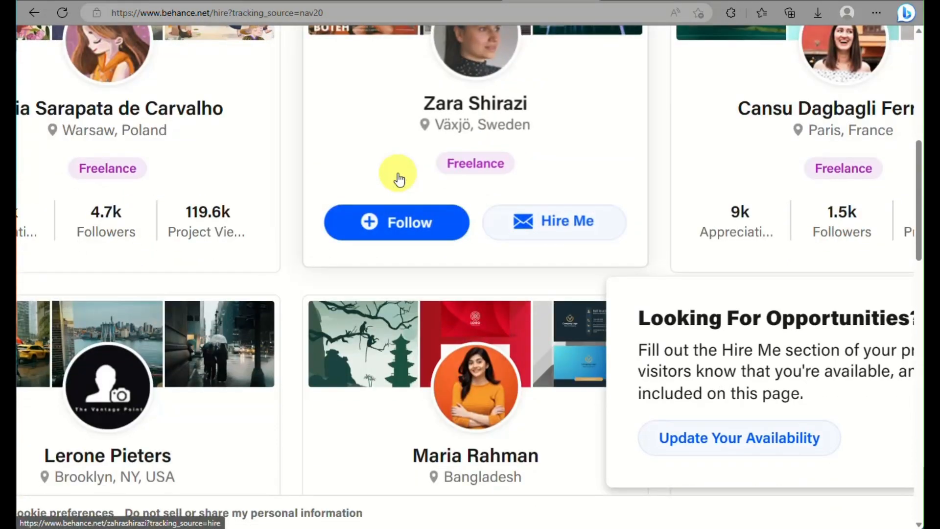
{"action": "scroll", "coordinate": [397, 172], "scroll_direction": "left", "scroll_amount": 1}
{"action": "scroll", "coordinate": [399, 180], "scroll_direction": "down", "scroll_amount": 5, "text": "ctrl"}
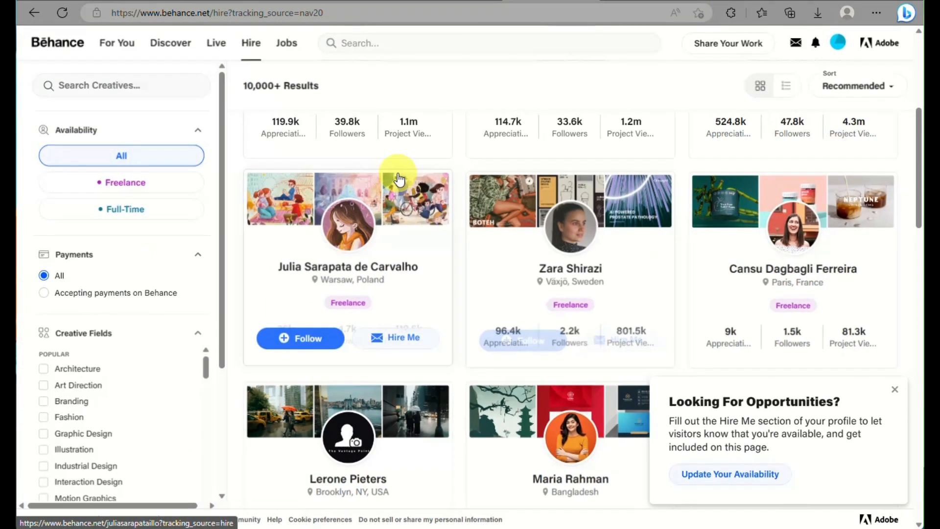
{"action": "scroll", "coordinate": [388, 178], "scroll_direction": "down", "scroll_amount": 2}
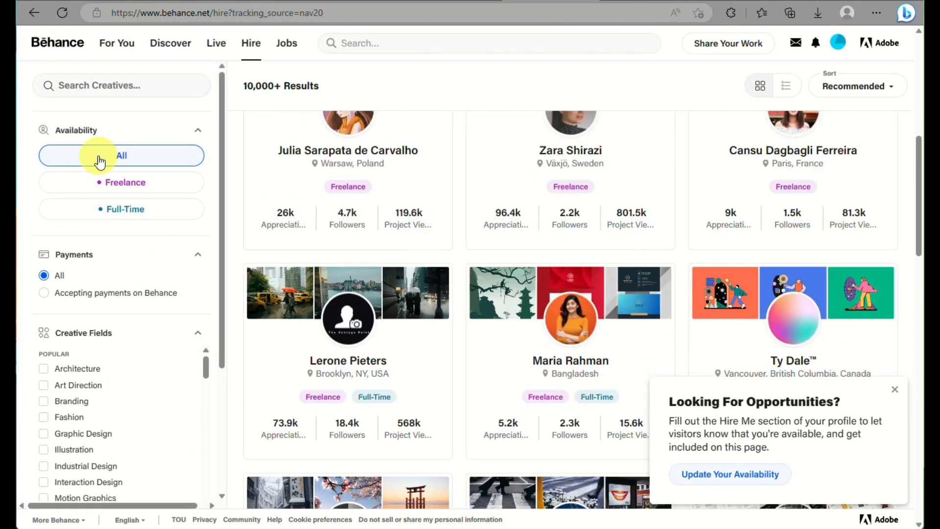
{"action": "scroll", "coordinate": [109, 156], "scroll_direction": "down", "scroll_amount": 3}
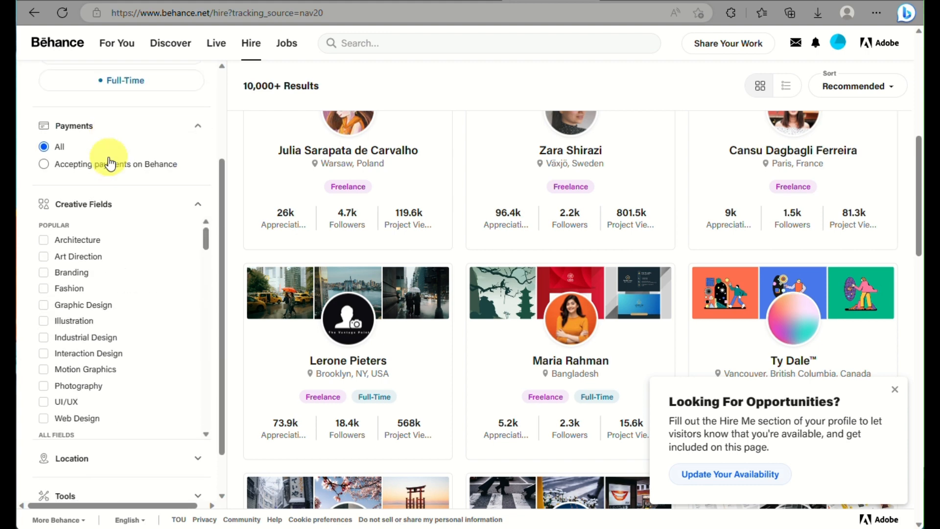
{"action": "left_click", "coordinate": [42, 240]}
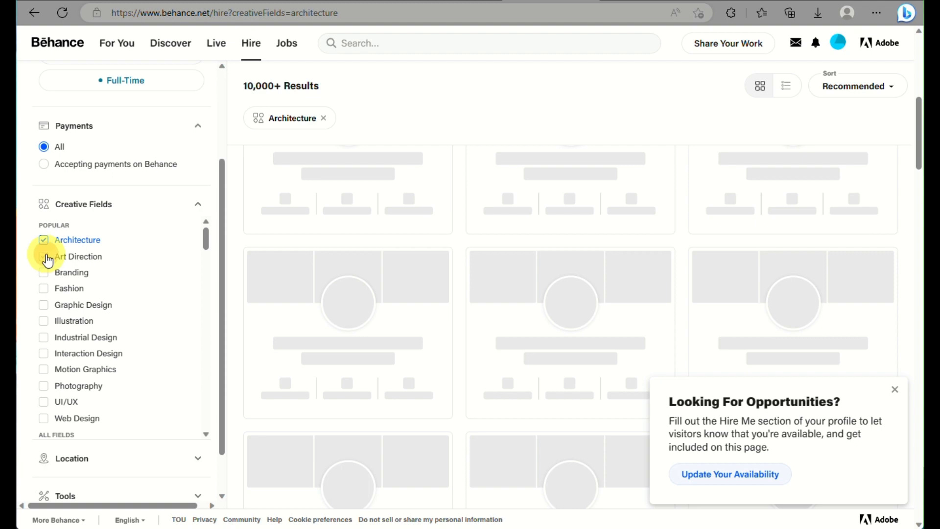
{"action": "left_click", "coordinate": [46, 256]}
{"action": "scroll", "coordinate": [128, 349], "scroll_direction": "down", "scroll_amount": 5}
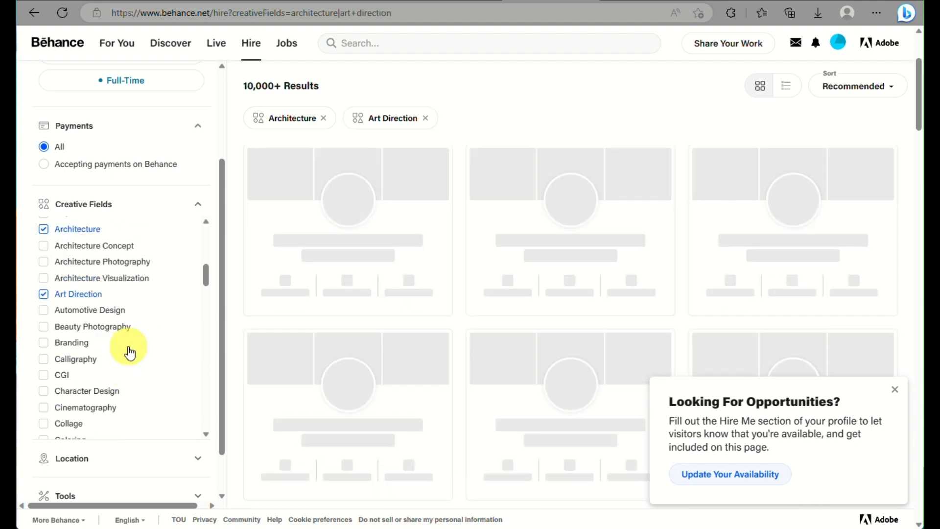
{"action": "scroll", "coordinate": [91, 322], "scroll_direction": "up", "scroll_amount": 3}
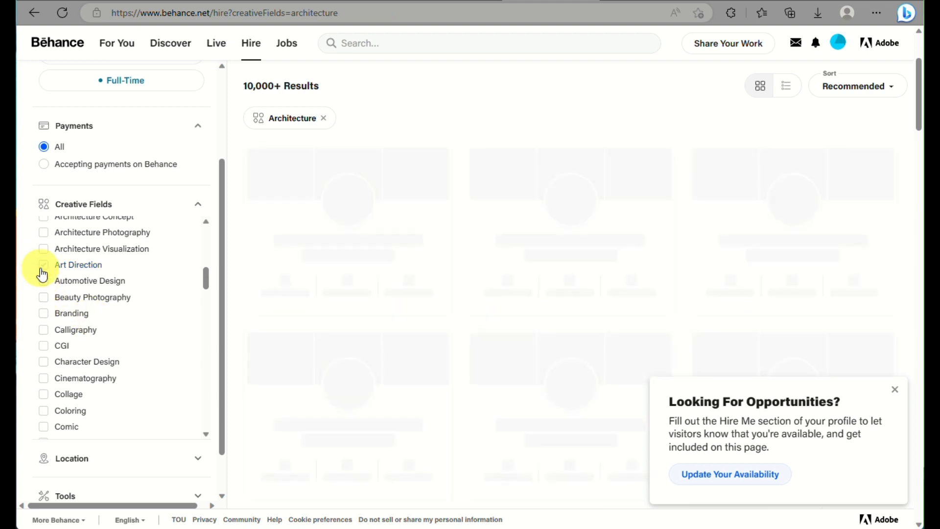
{"action": "scroll", "coordinate": [74, 279], "scroll_direction": "up", "scroll_amount": 1}
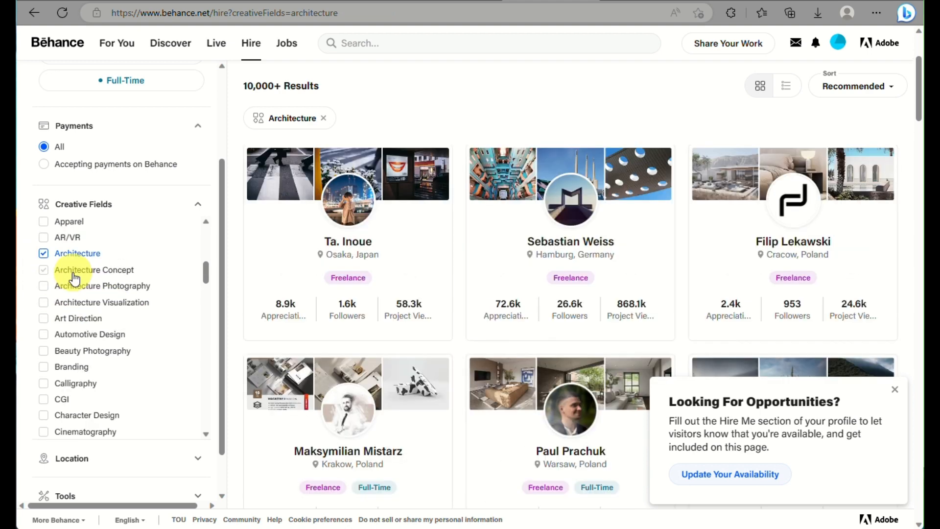
{"action": "scroll", "coordinate": [75, 279], "scroll_direction": "down", "scroll_amount": 10}
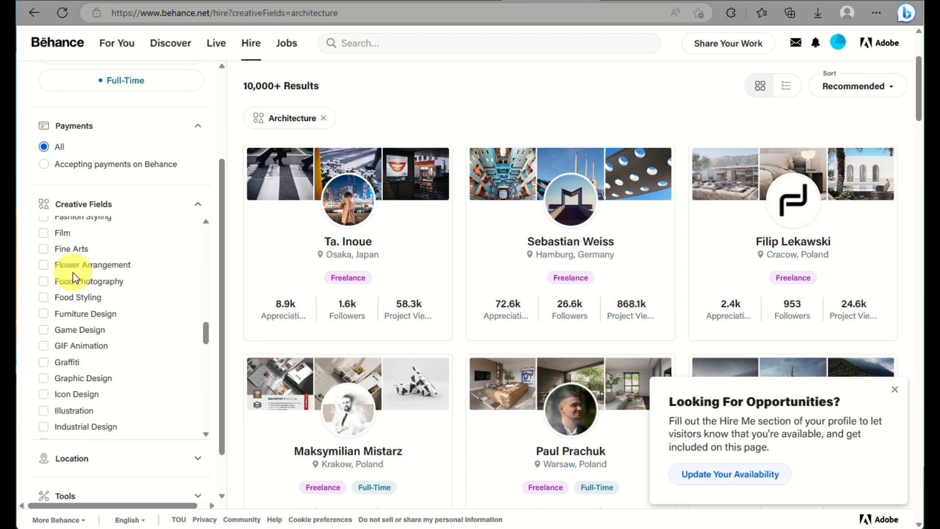
{"action": "scroll", "coordinate": [74, 279], "scroll_direction": "down", "scroll_amount": 15}
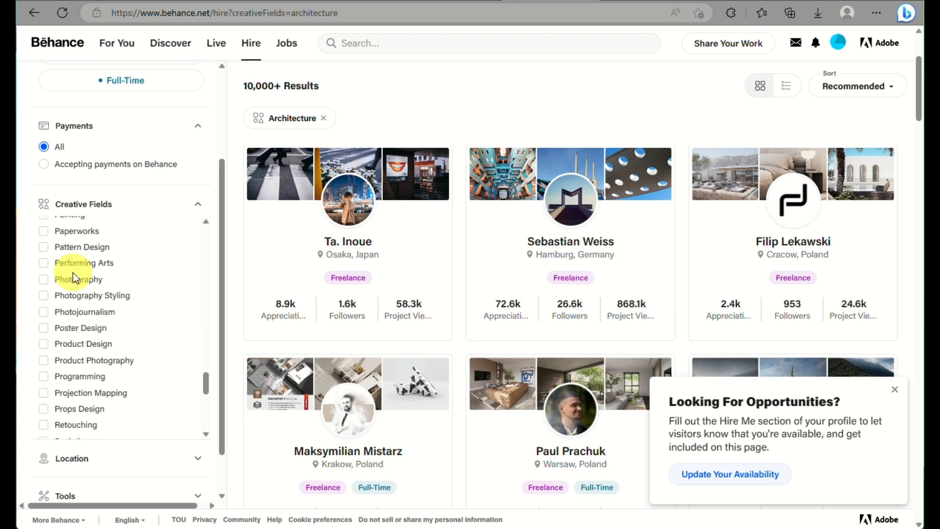
{"action": "scroll", "coordinate": [75, 279], "scroll_direction": "down", "scroll_amount": 1}
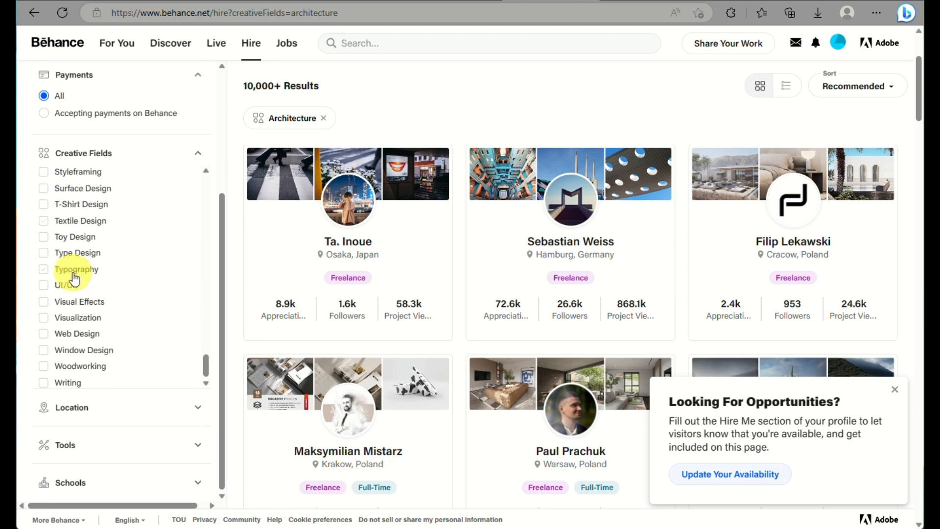
{"action": "left_click", "coordinate": [96, 409]}
{"action": "scroll", "coordinate": [98, 389], "scroll_direction": "down", "scroll_amount": 2}
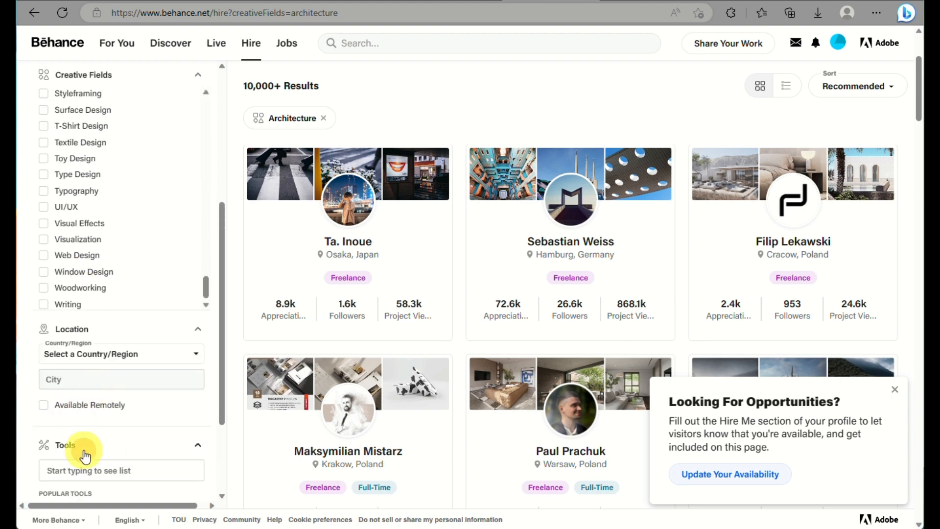
{"action": "scroll", "coordinate": [84, 455], "scroll_direction": "down", "scroll_amount": 3}
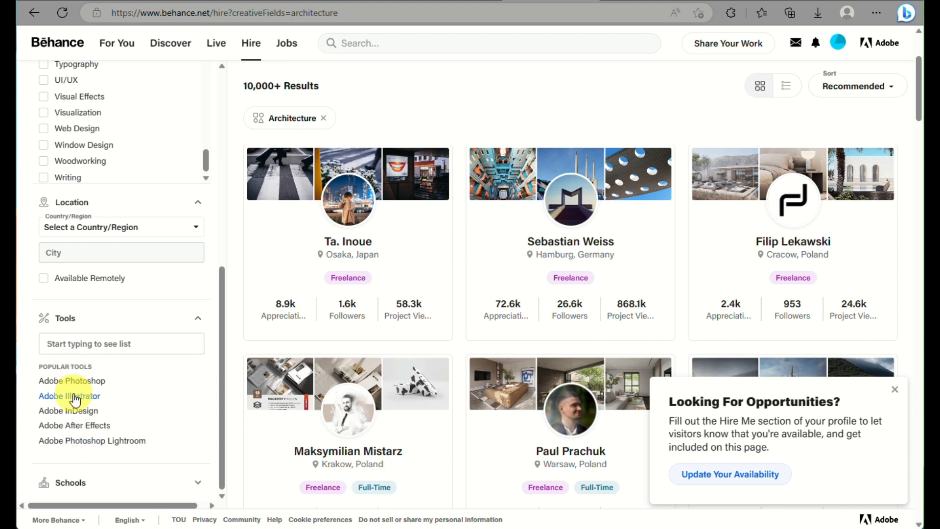
{"action": "scroll", "coordinate": [81, 389], "scroll_direction": "down", "scroll_amount": 3}
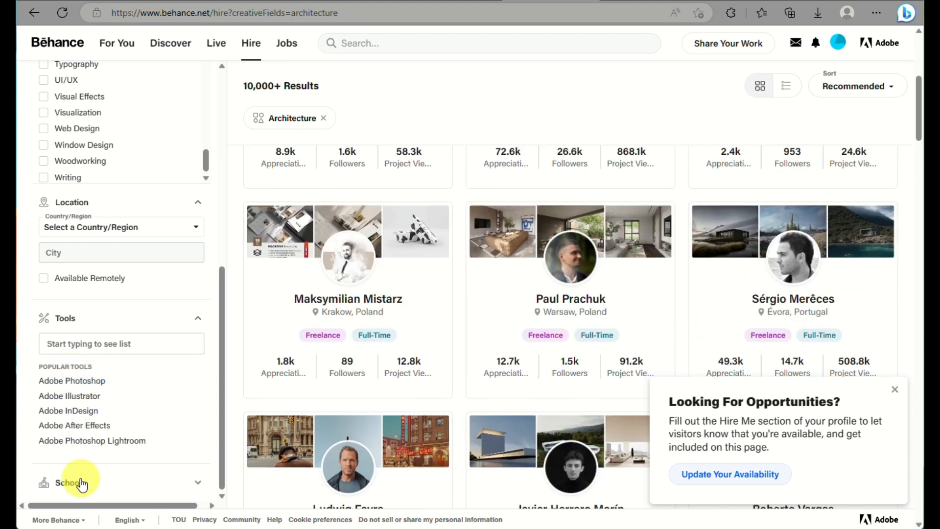
{"action": "scroll", "coordinate": [107, 488], "scroll_direction": "down", "scroll_amount": 3}
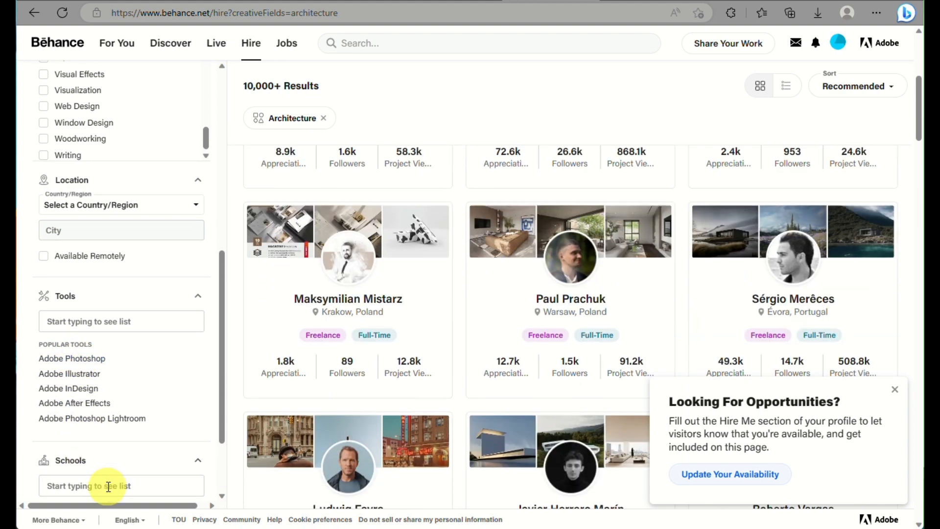
{"action": "scroll", "coordinate": [108, 487], "scroll_direction": "up", "scroll_amount": 5}
{"action": "scroll", "coordinate": [109, 492], "scroll_direction": "left", "scroll_amount": 3}
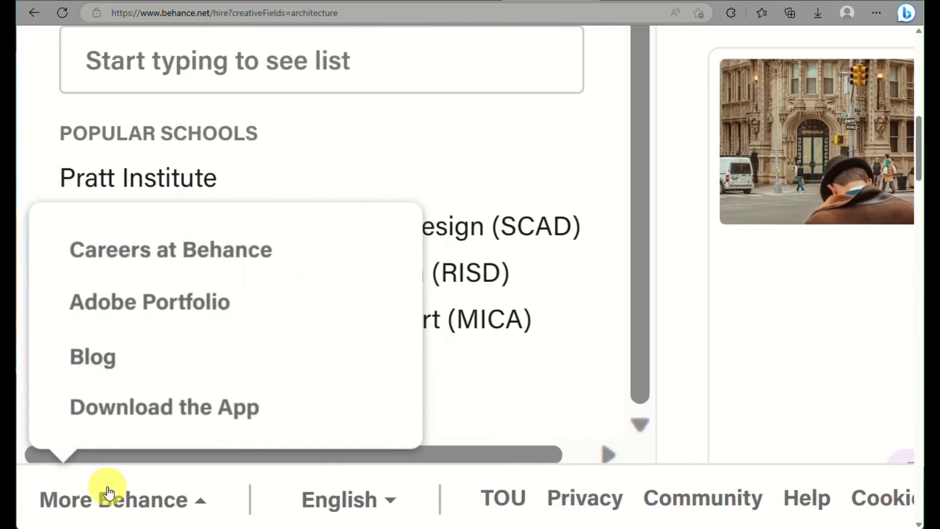
{"action": "scroll", "coordinate": [374, 104], "scroll_direction": "up", "scroll_amount": 5}
{"action": "scroll", "coordinate": [375, 104], "scroll_direction": "up", "scroll_amount": 5}
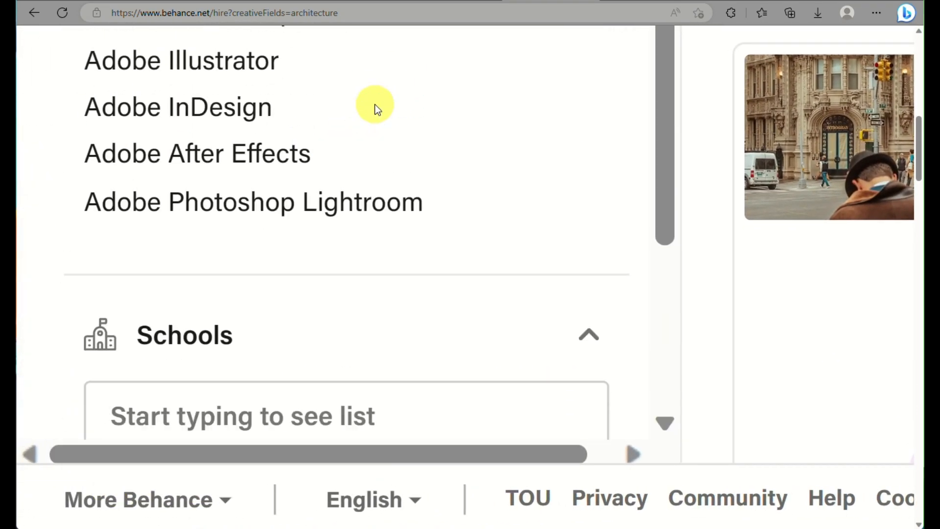
{"action": "scroll", "coordinate": [375, 104], "scroll_direction": "down", "scroll_amount": 5}
{"action": "scroll", "coordinate": [375, 104], "scroll_direction": "down", "scroll_amount": 3}
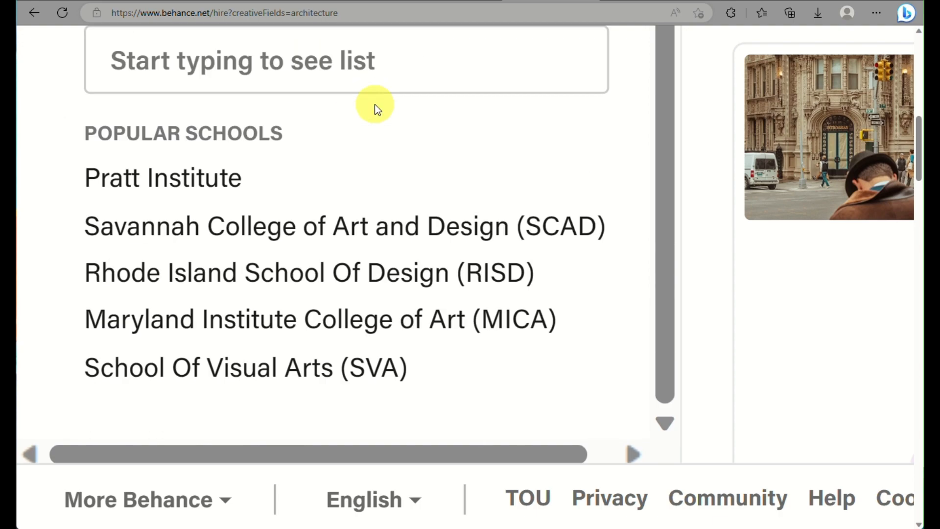
{"action": "scroll", "coordinate": [374, 104], "scroll_direction": "down", "scroll_amount": 5}
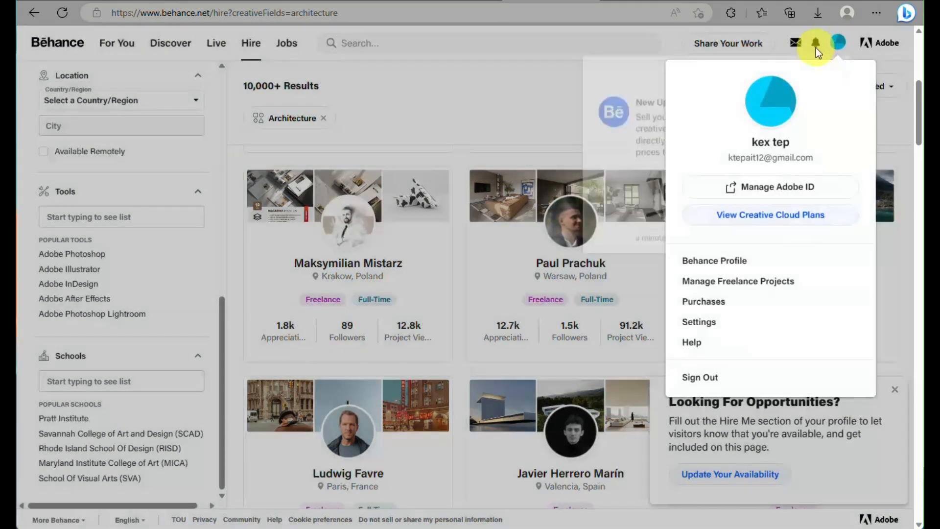
Open your own Behance profile page from the avatar's account menu.
{"action": "mouse_move", "coordinate": [774, 42]}
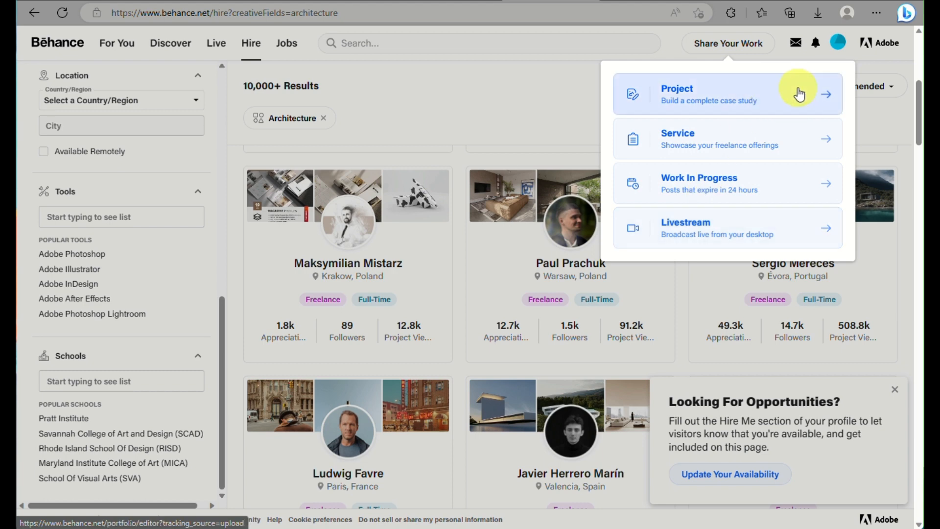
{"action": "left_click", "coordinate": [838, 43]}
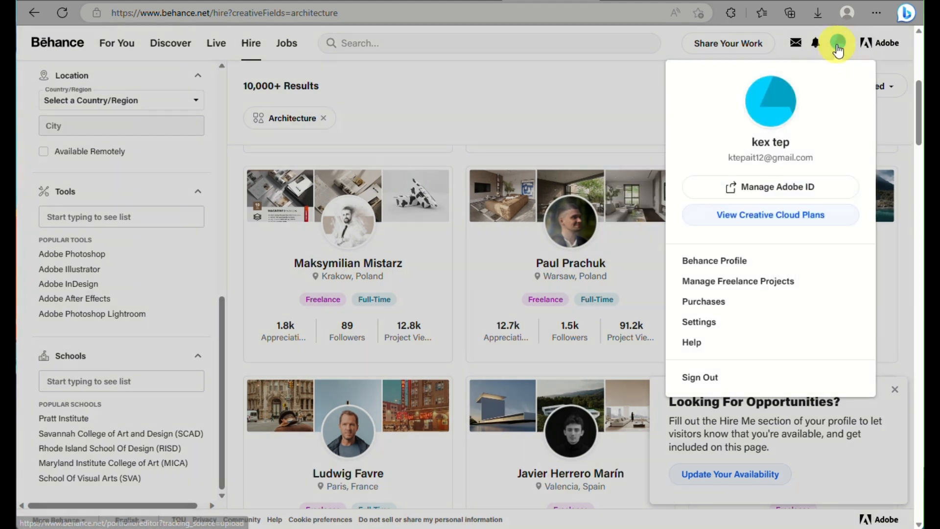
{"action": "left_click", "coordinate": [736, 262]}
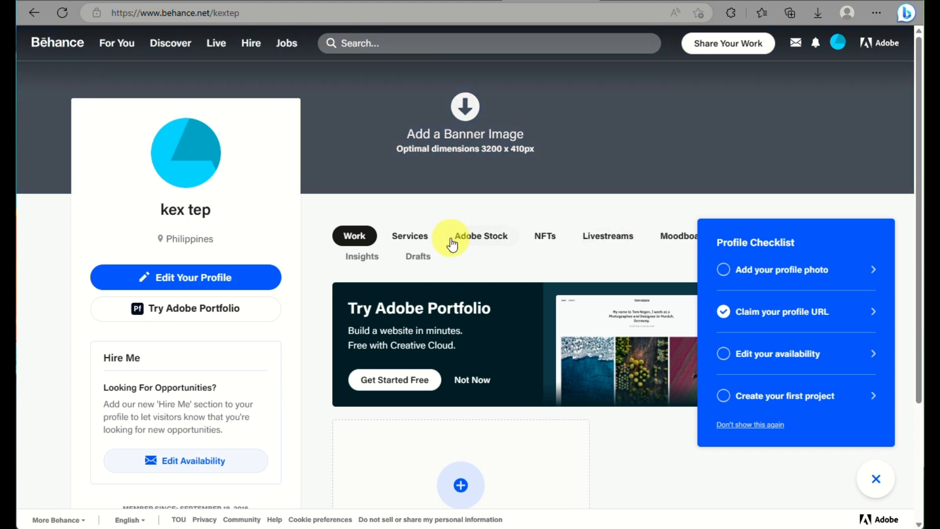
Scroll the profile down to the Try Adobe Portfolio banner and Create a Project card, then back up.
{"action": "scroll", "coordinate": [440, 260], "scroll_direction": "down", "scroll_amount": 3}
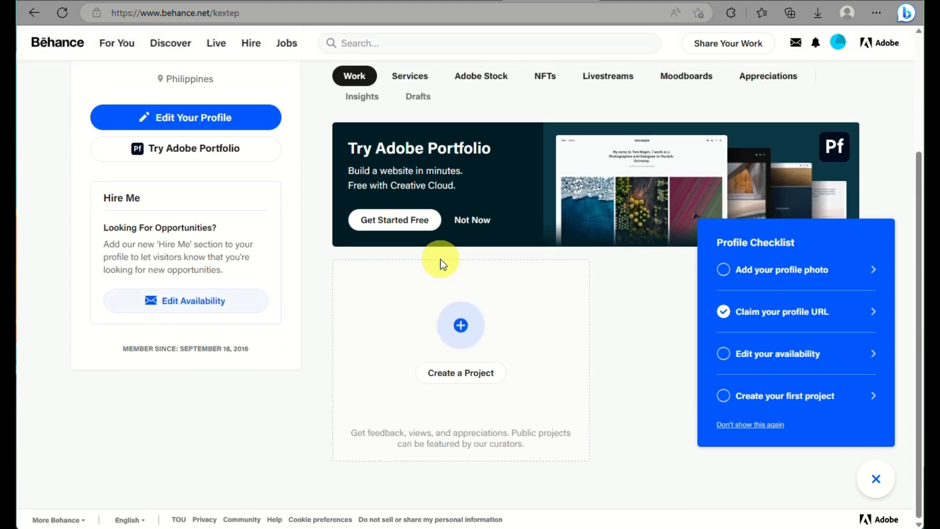
{"action": "scroll", "coordinate": [466, 207], "scroll_direction": "up", "scroll_amount": 5}
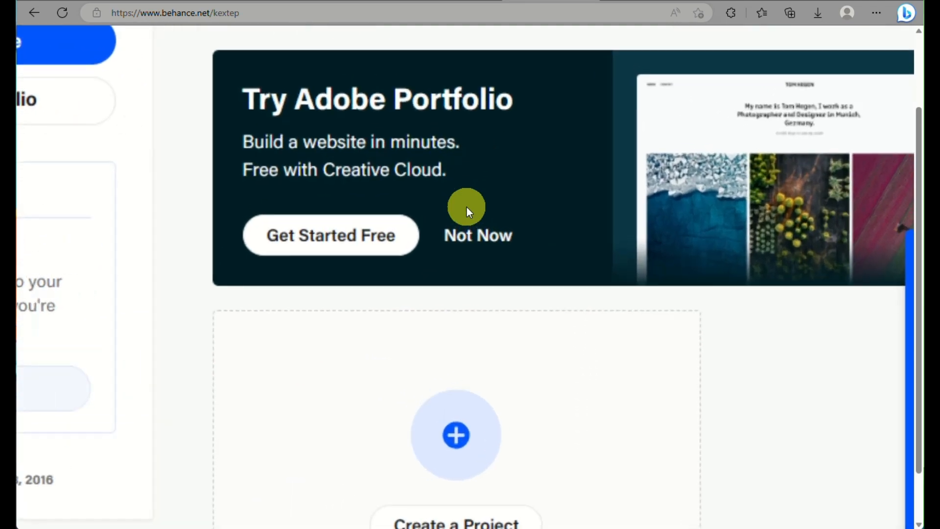
{"action": "scroll", "coordinate": [466, 207], "scroll_direction": "up", "scroll_amount": 2}
{"action": "scroll", "coordinate": [466, 207], "scroll_direction": "right", "scroll_amount": 2}
{"action": "scroll", "coordinate": [466, 208], "scroll_direction": "down", "scroll_amount": 5}
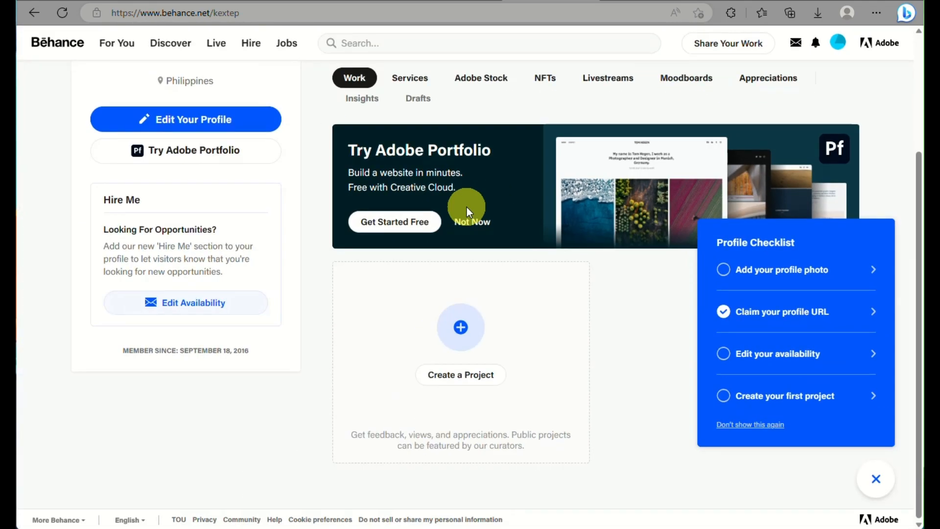
{"action": "scroll", "coordinate": [466, 207], "scroll_direction": "up", "scroll_amount": 3}
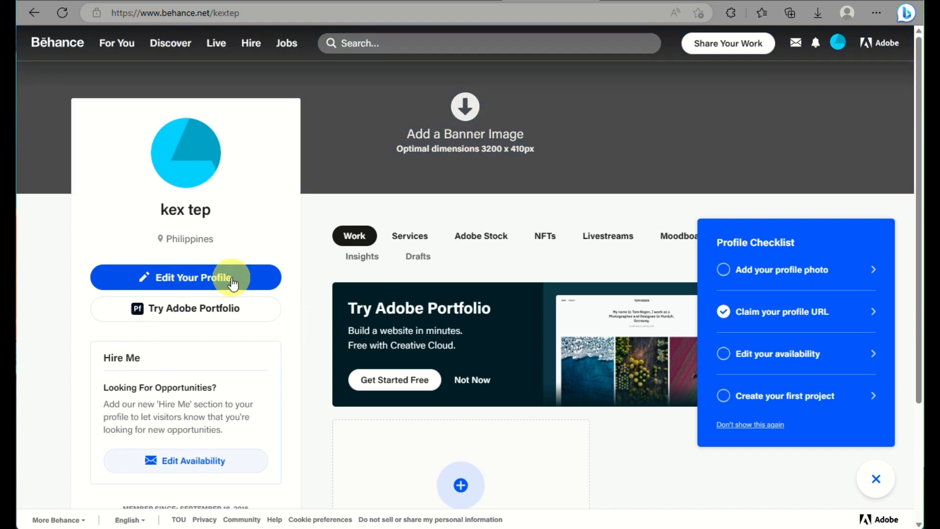
Start an Adobe Portfolio website from the profile and browse the available theme cards.
{"action": "left_click", "coordinate": [226, 307]}
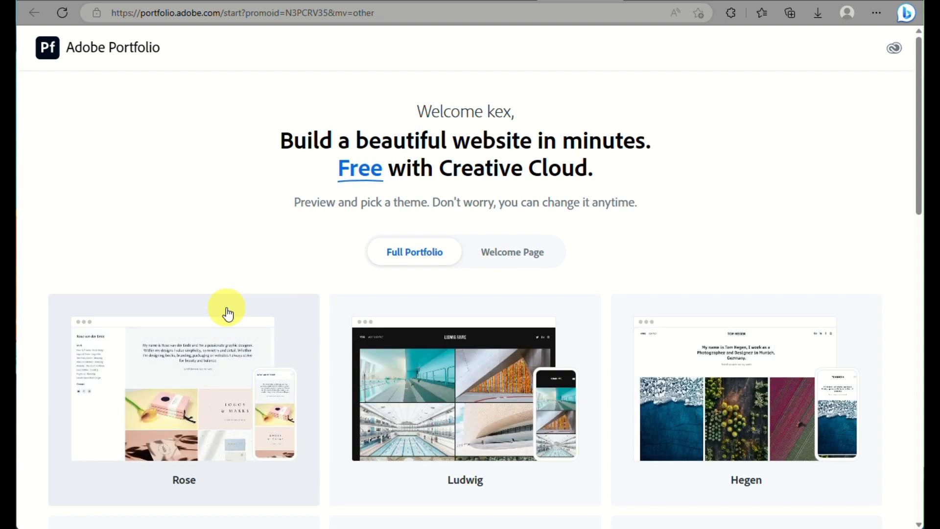
{"action": "scroll", "coordinate": [228, 313], "scroll_direction": "down", "scroll_amount": 2}
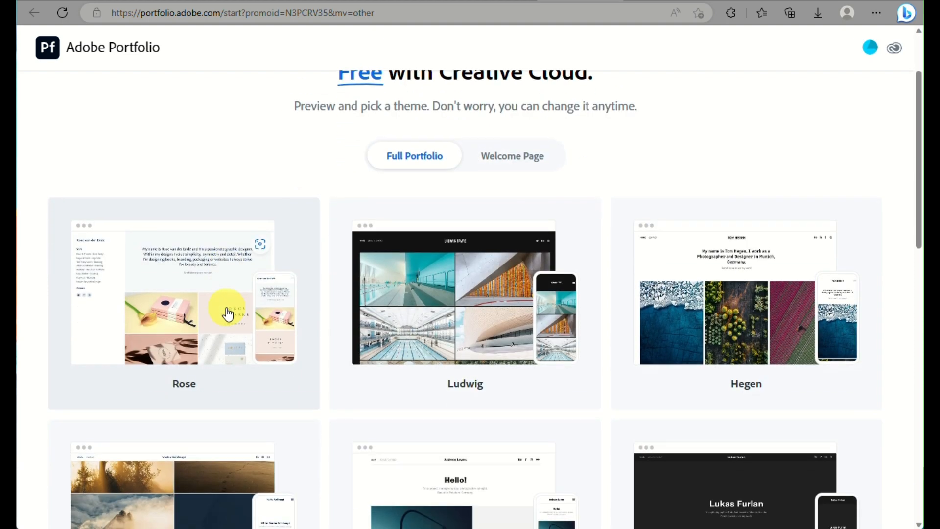
{"action": "scroll", "coordinate": [227, 313], "scroll_direction": "down", "scroll_amount": 3}
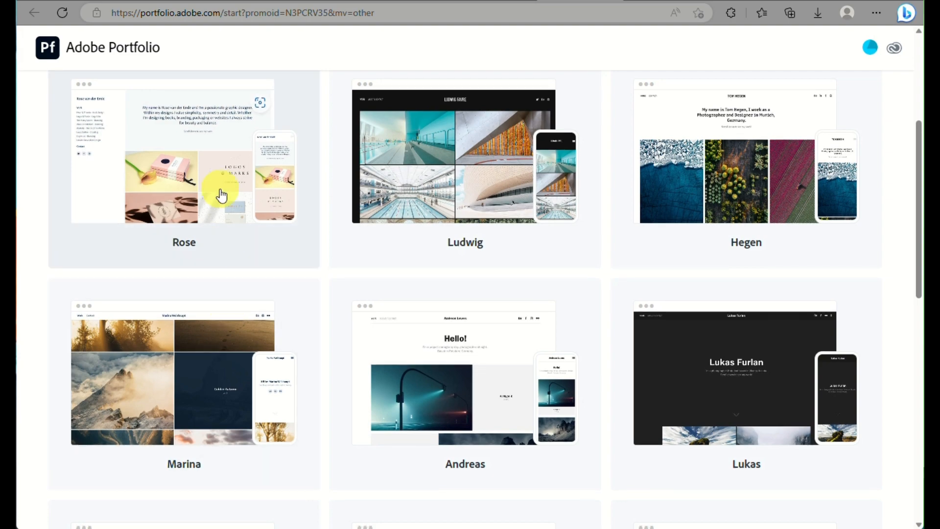
{"action": "scroll", "coordinate": [221, 193], "scroll_direction": "up", "scroll_amount": 5}
{"action": "scroll", "coordinate": [221, 193], "scroll_direction": "left", "scroll_amount": 3}
{"action": "scroll", "coordinate": [222, 192], "scroll_direction": "up", "scroll_amount": 3}
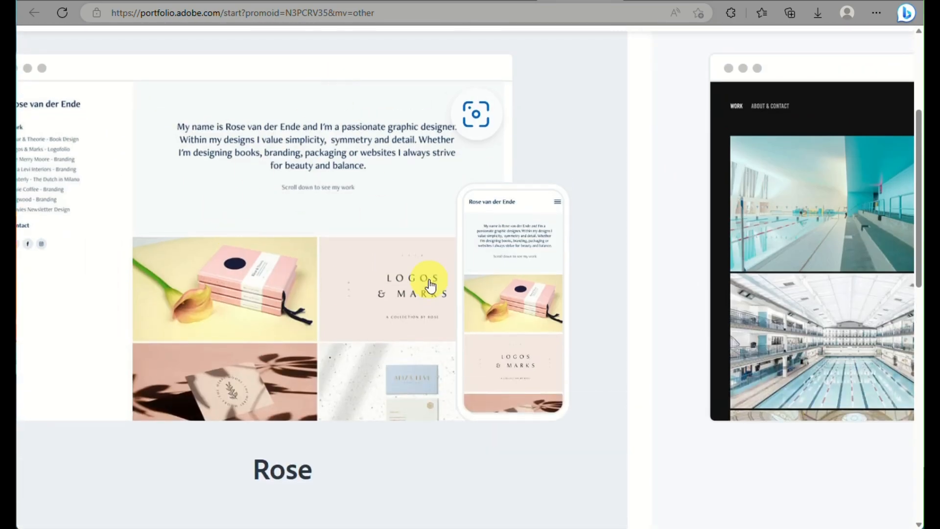
{"action": "scroll", "coordinate": [506, 278], "scroll_direction": "down", "scroll_amount": 5}
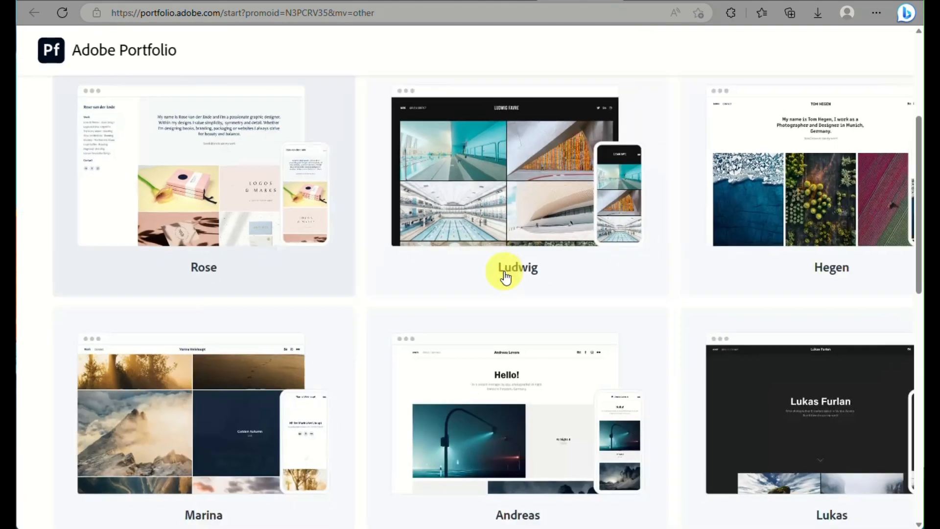
{"action": "scroll", "coordinate": [506, 278], "scroll_direction": "down", "scroll_amount": 6}
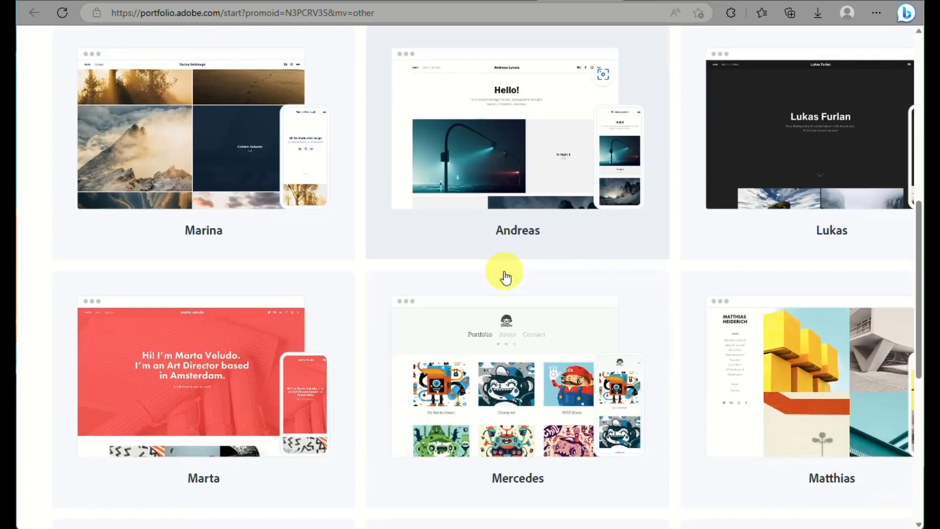
{"action": "scroll", "coordinate": [506, 278], "scroll_direction": "down", "scroll_amount": 4}
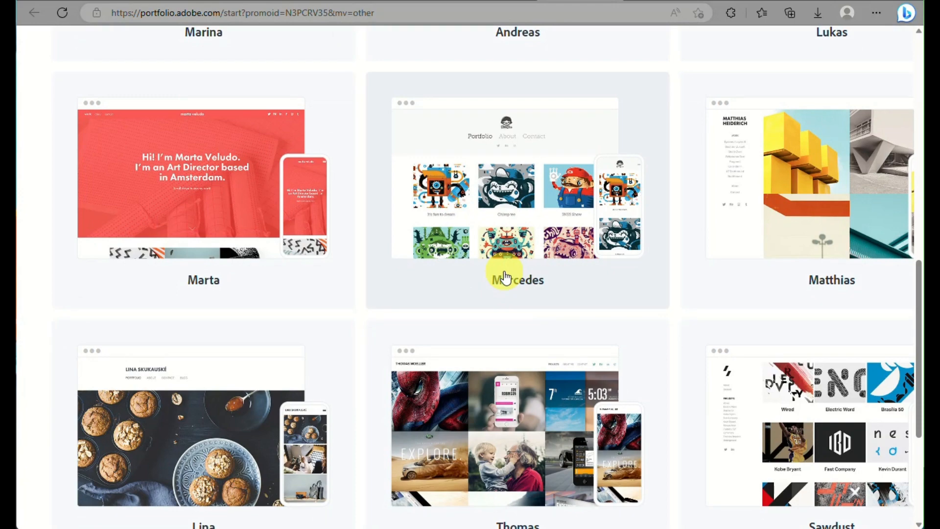
{"action": "scroll", "coordinate": [506, 278], "scroll_direction": "down", "scroll_amount": 3}
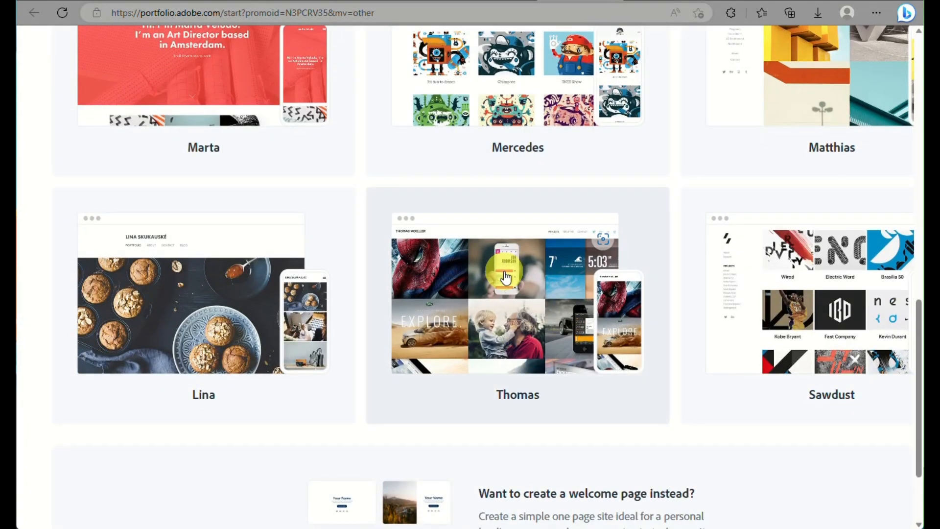
{"action": "scroll", "coordinate": [615, 294], "scroll_direction": "down", "scroll_amount": 3}
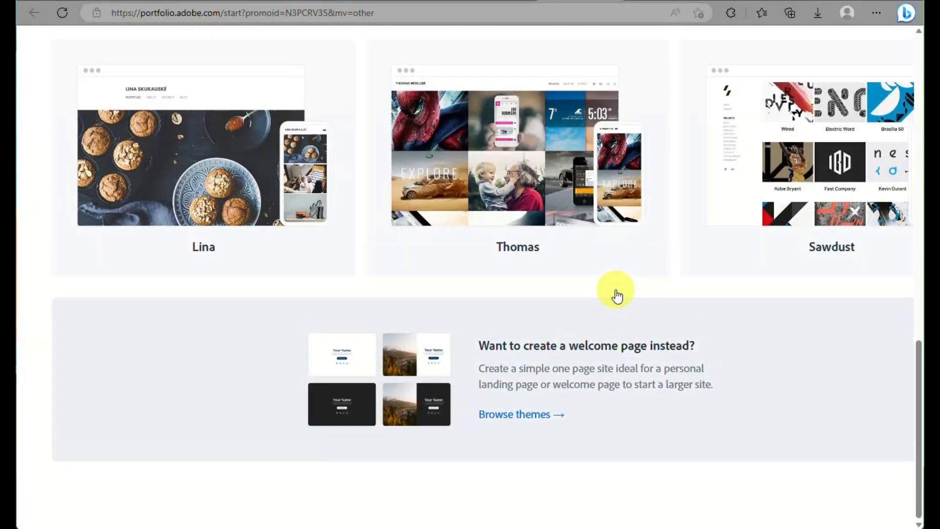
{"action": "scroll", "coordinate": [616, 294], "scroll_direction": "up", "scroll_amount": 10}
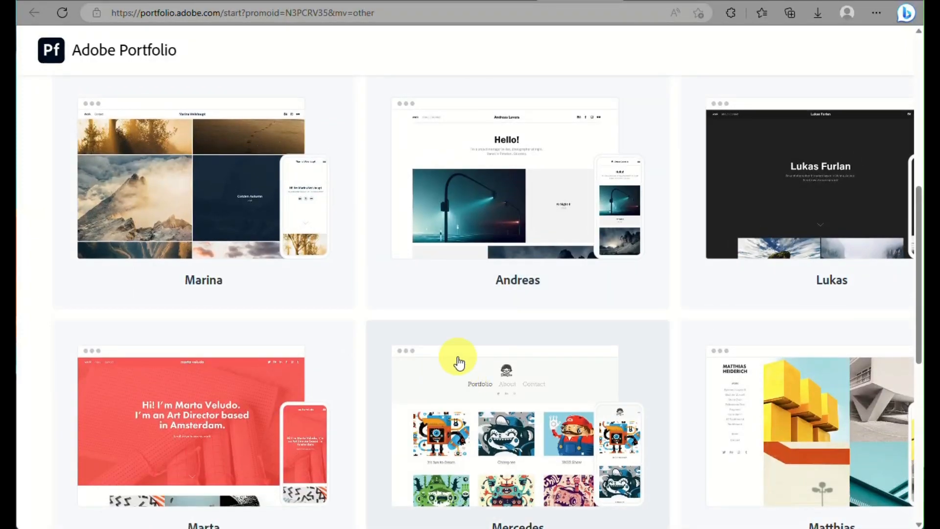
{"action": "scroll", "coordinate": [459, 363], "scroll_direction": "up", "scroll_amount": 3}
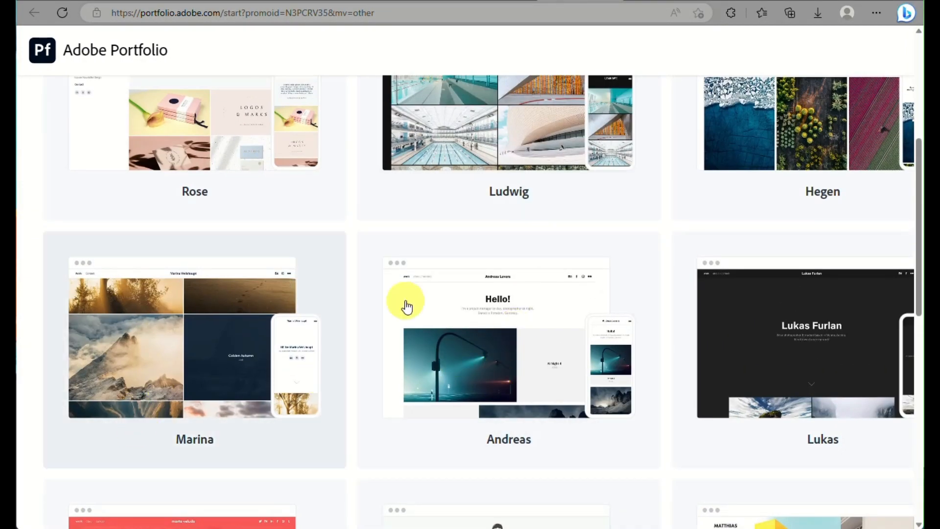
{"action": "scroll", "coordinate": [646, 215], "scroll_direction": "up", "scroll_amount": 2}
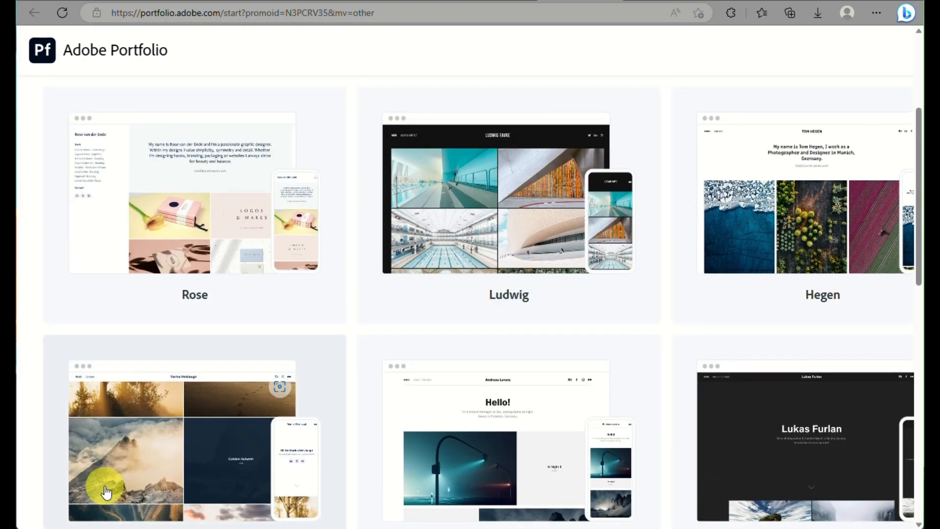
{"action": "scroll", "coordinate": [105, 486], "scroll_direction": "down", "scroll_amount": 2}
{"action": "scroll", "coordinate": [594, 361], "scroll_direction": "down", "scroll_amount": 2}
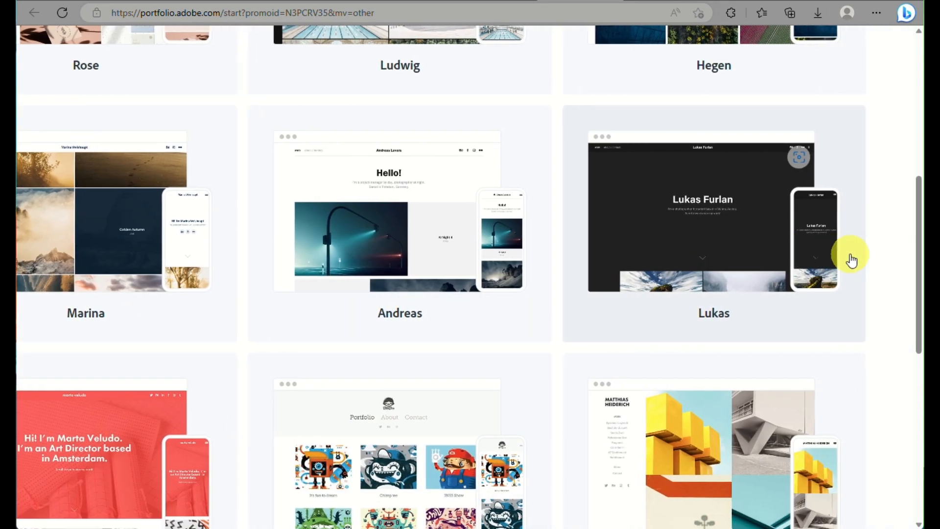
{"action": "scroll", "coordinate": [569, 387], "scroll_direction": "down", "scroll_amount": 3}
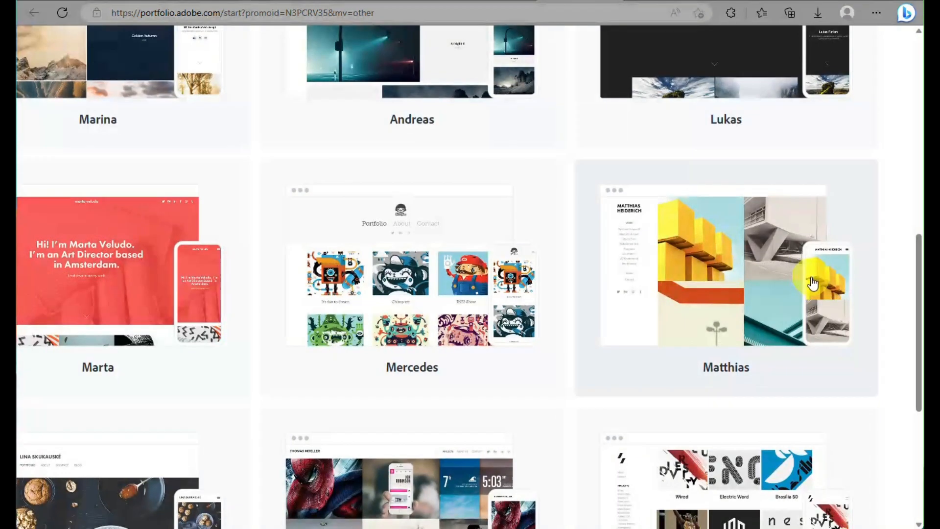
Preview the Matthias theme and create the site from it.
{"action": "left_click", "coordinate": [761, 295]}
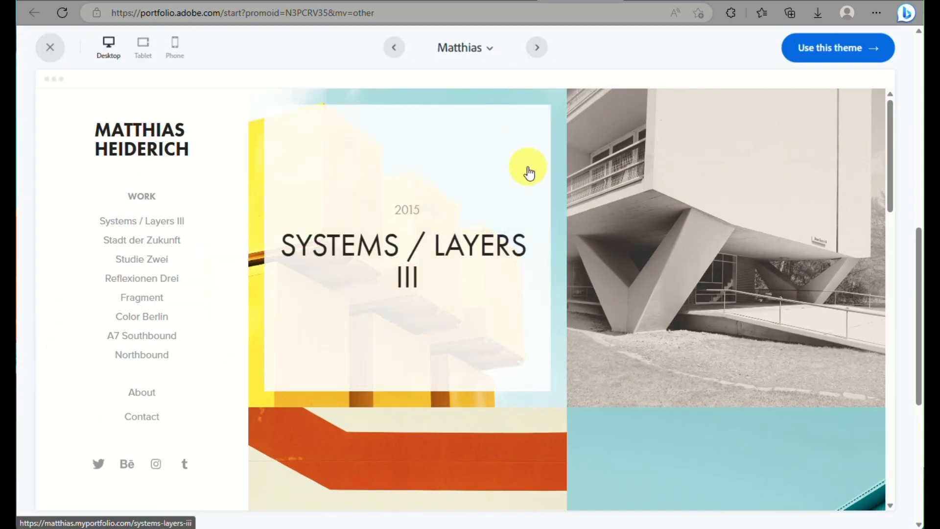
{"action": "scroll", "coordinate": [153, 213], "scroll_direction": "down", "scroll_amount": 5}
{"action": "scroll", "coordinate": [154, 213], "scroll_direction": "up", "scroll_amount": 5}
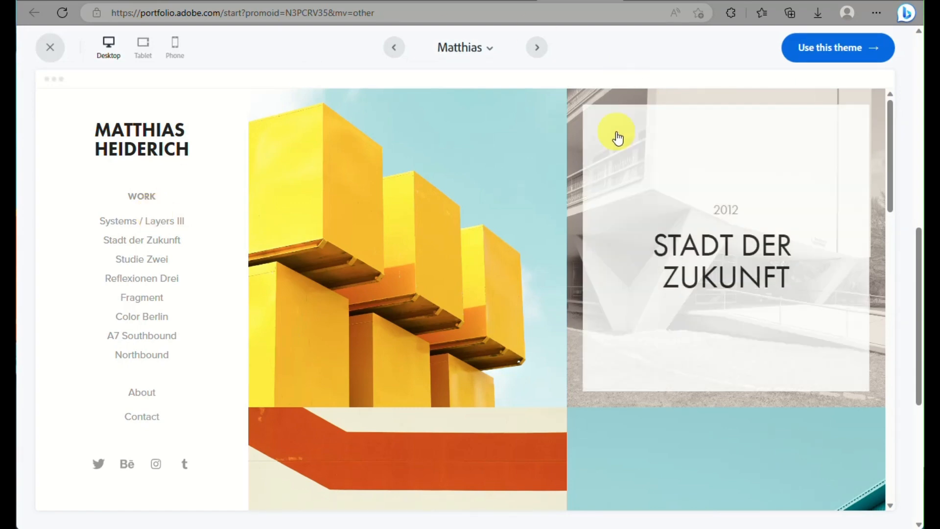
{"action": "left_click", "coordinate": [812, 47]}
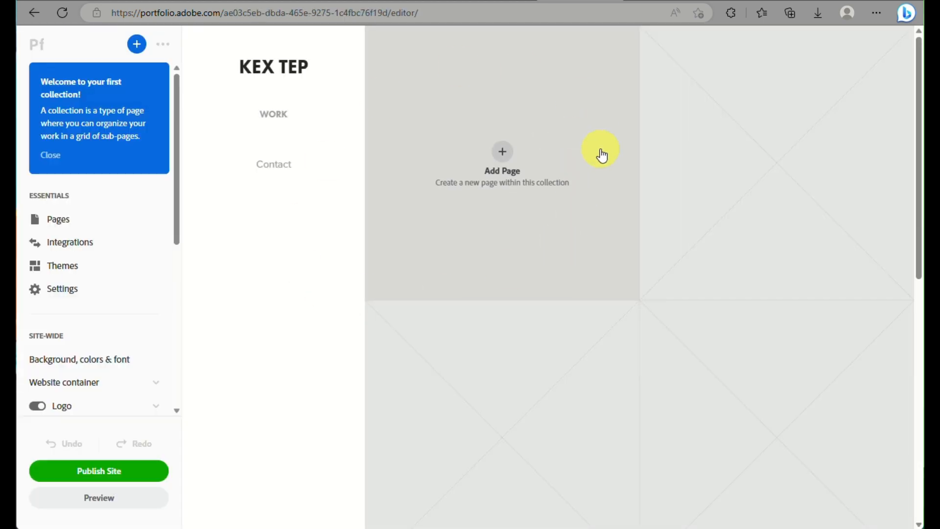
Add a custom sub-page titled 'one' to the Work collection.
{"action": "left_click", "coordinate": [556, 136]}
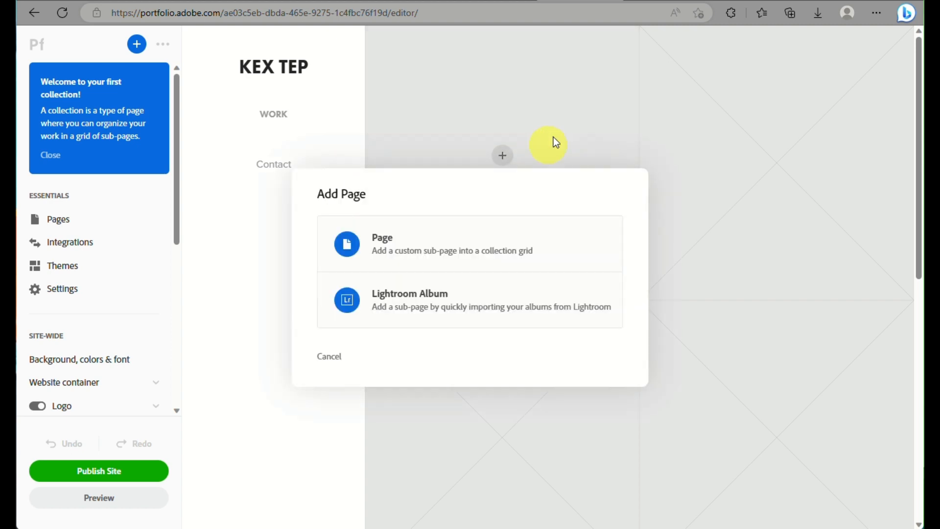
{"action": "left_click", "coordinate": [516, 235]}
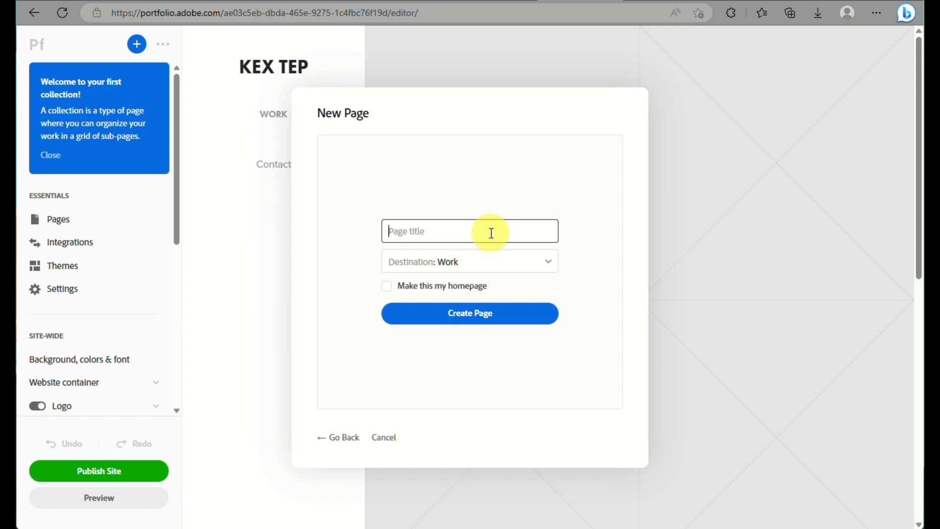
{"action": "type", "text": "work"}
{"action": "key", "text": "BackSpace"}
{"action": "type", "text": "one"}
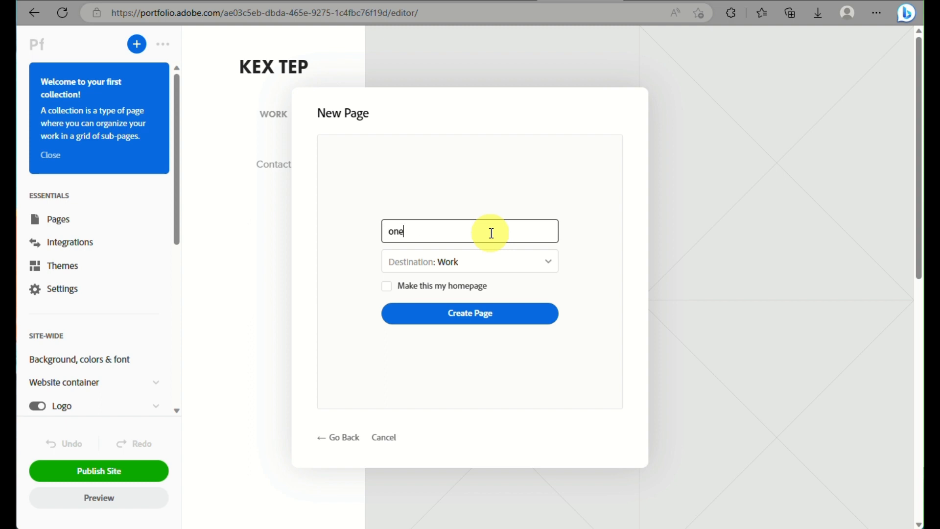
{"action": "left_click", "coordinate": [474, 316]}
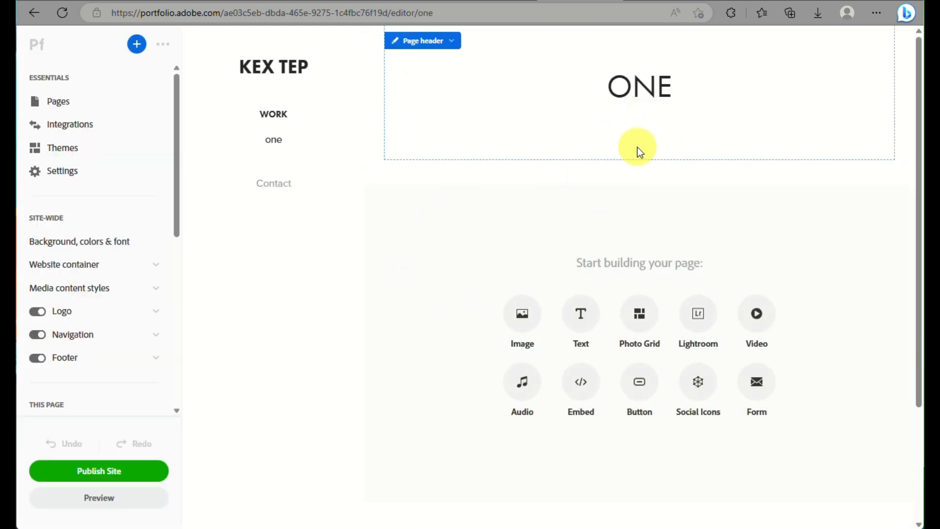
{"action": "scroll", "coordinate": [611, 255], "scroll_direction": "down", "scroll_amount": 3}
{"action": "scroll", "coordinate": [613, 254], "scroll_direction": "up", "scroll_amount": 3}
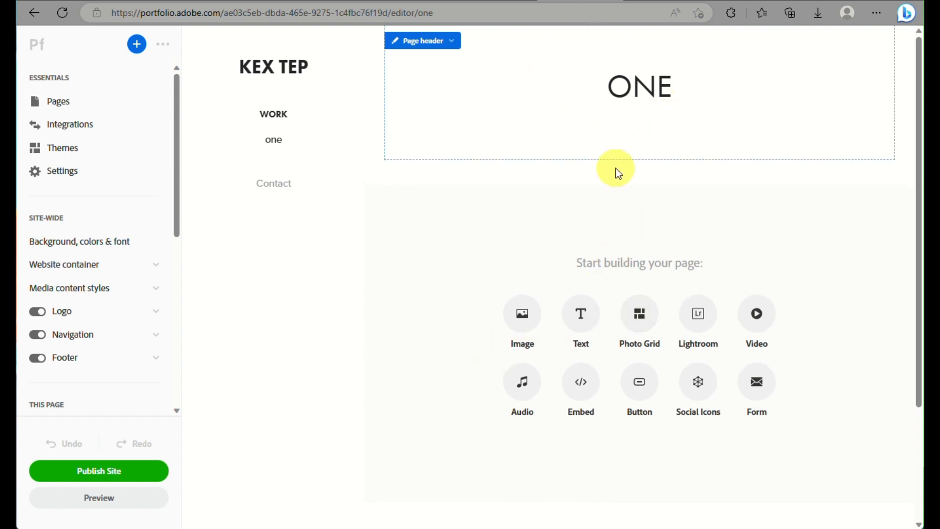
Add a Photo Grid block and browse the Downloads folder for images to upload.
{"action": "left_click", "coordinate": [641, 329]}
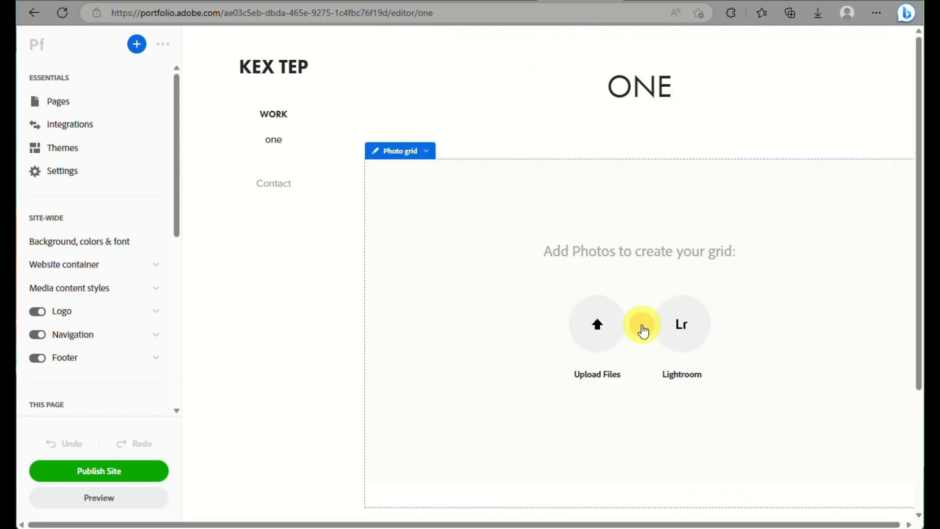
{"action": "left_click", "coordinate": [609, 328]}
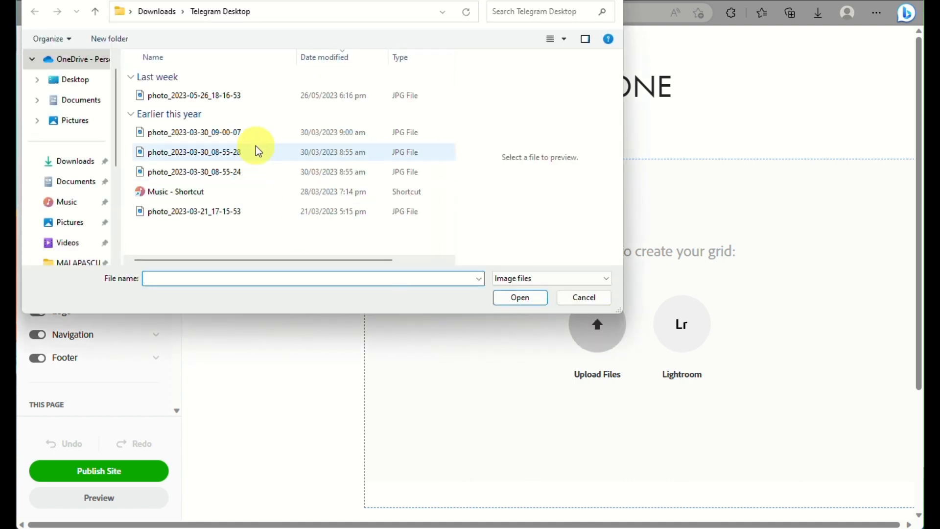
{"action": "left_click", "coordinate": [73, 169]}
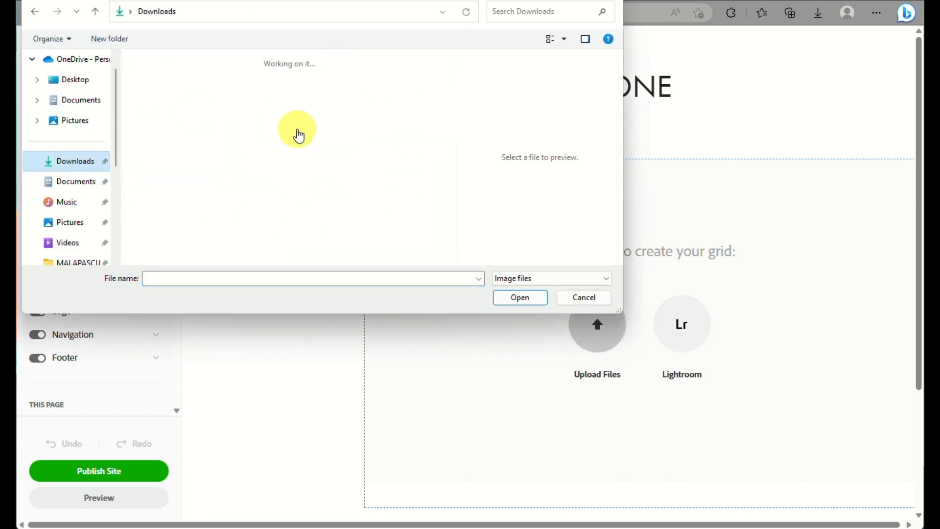
{"action": "scroll", "coordinate": [298, 130], "scroll_direction": "down", "scroll_amount": 5}
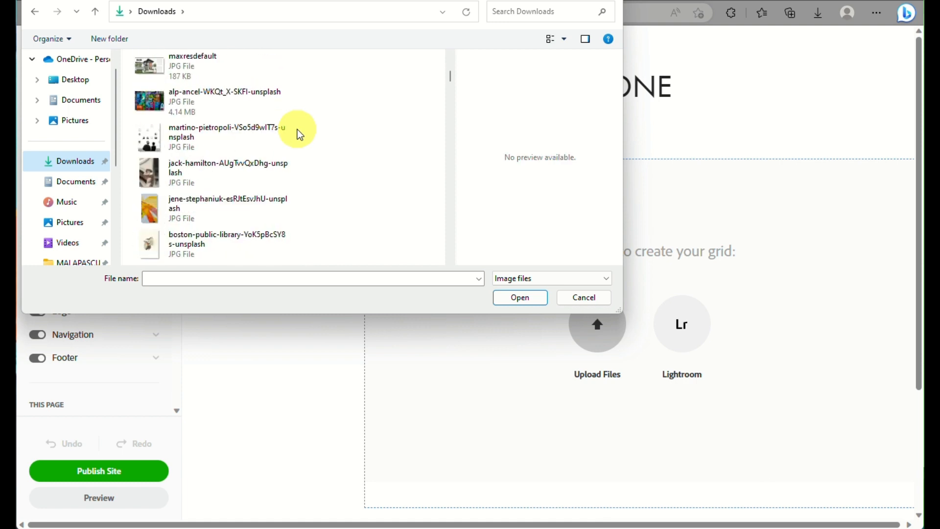
{"action": "scroll", "coordinate": [298, 129], "scroll_direction": "down", "scroll_amount": 3}
{"action": "scroll", "coordinate": [298, 129], "scroll_direction": "down", "scroll_amount": 8}
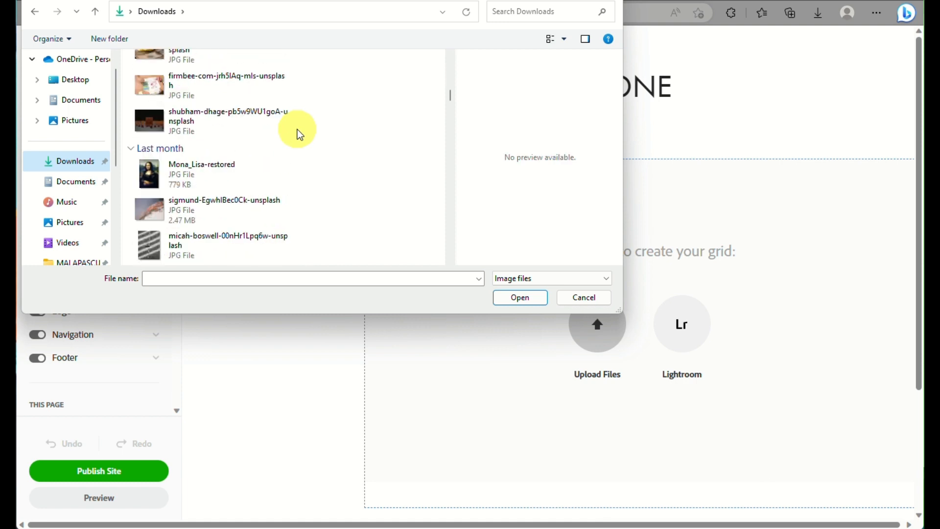
{"action": "scroll", "coordinate": [297, 130], "scroll_direction": "down", "scroll_amount": 10}
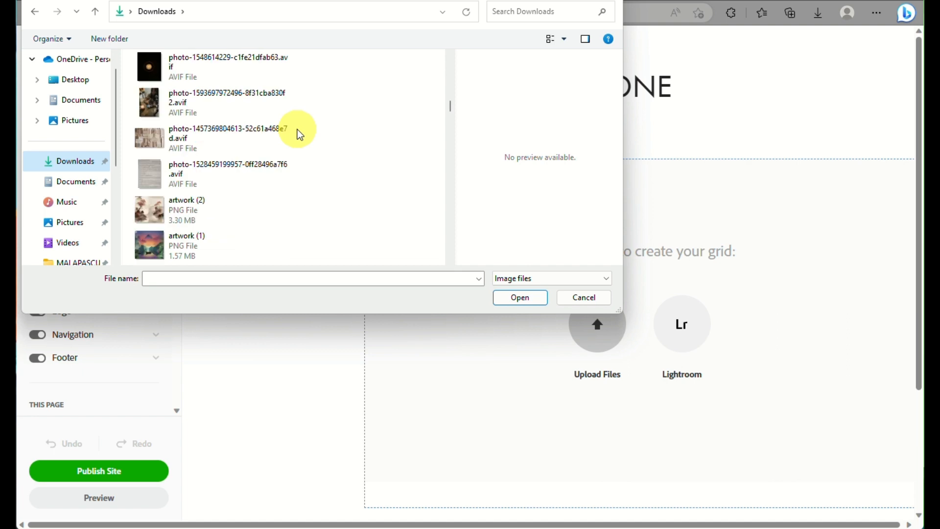
{"action": "scroll", "coordinate": [298, 129], "scroll_direction": "down", "scroll_amount": 8}
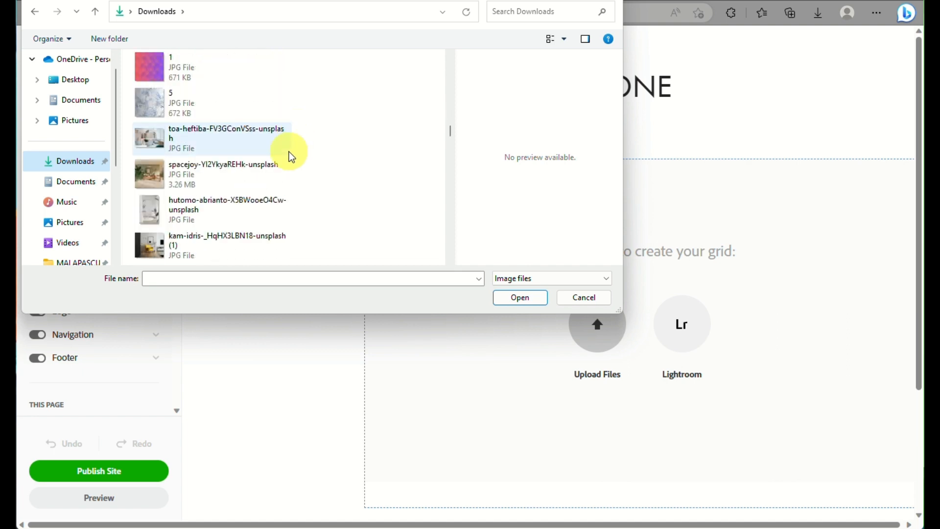
{"action": "scroll", "coordinate": [288, 152], "scroll_direction": "up", "scroll_amount": 2}
Select the five numbered images 1–5 and upload them into the grid.
{"action": "left_click", "coordinate": [238, 165]}
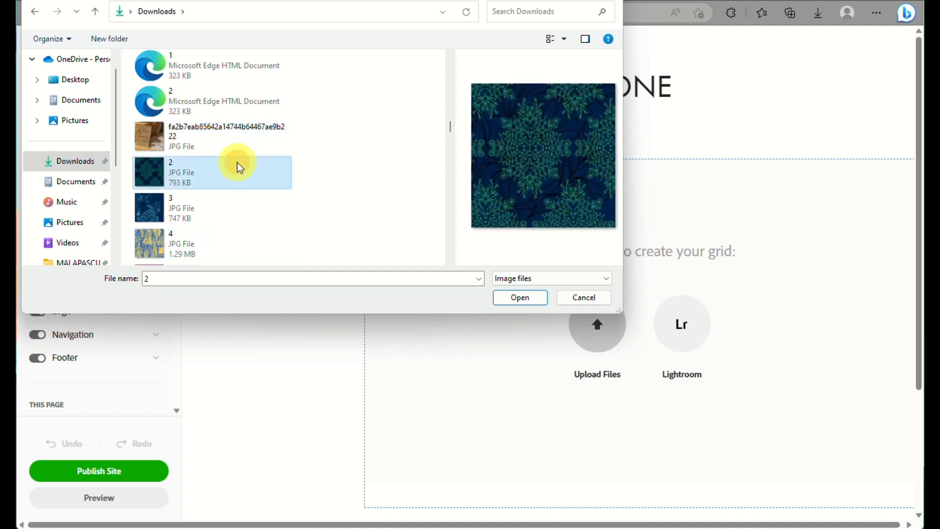
{"action": "scroll", "coordinate": [251, 169], "scroll_direction": "down", "scroll_amount": 3}
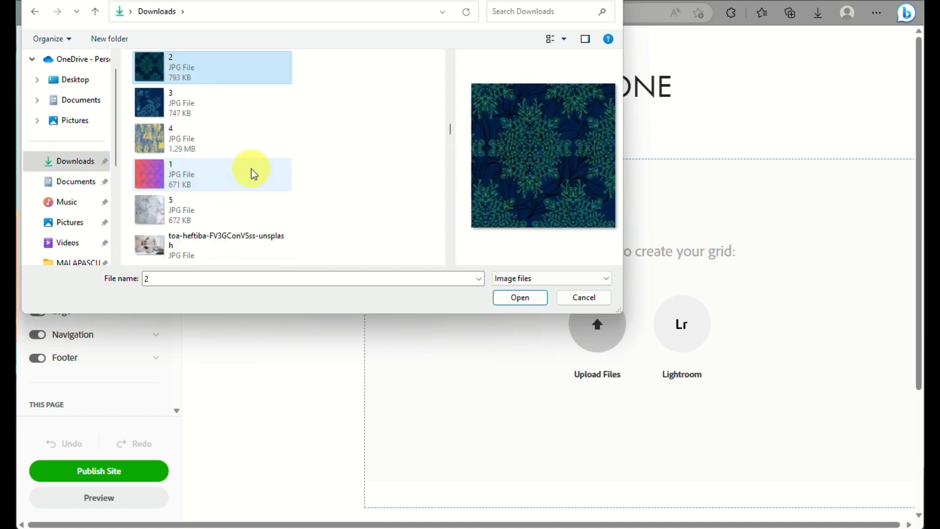
{"action": "left_click", "coordinate": [216, 202], "text": "shift"}
{"action": "left_click", "coordinate": [521, 300]}
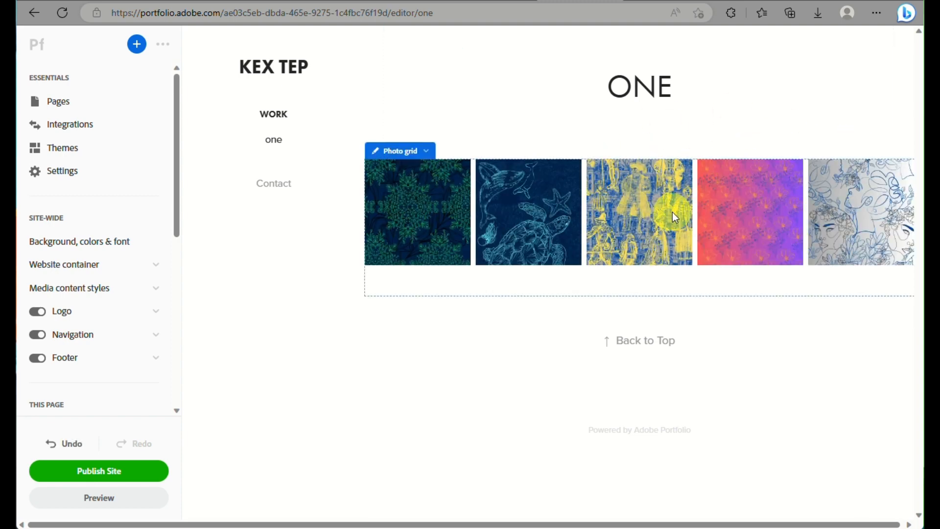
Give the photo grid a 40 px gutter and 3 images per row at 100% width.
{"action": "left_click", "coordinate": [420, 150]}
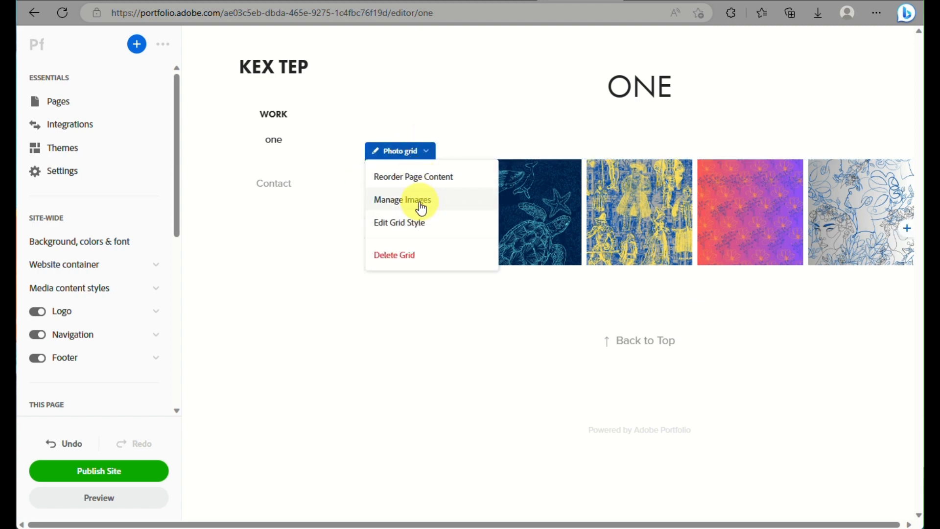
{"action": "left_click", "coordinate": [420, 226]}
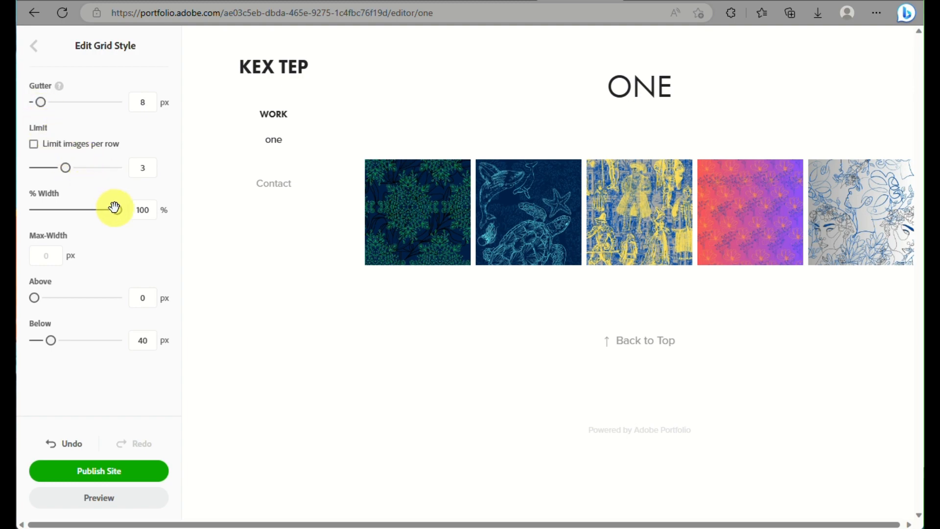
{"action": "left_click_drag", "start_coordinate": [113, 208], "coordinate": [91, 225]}
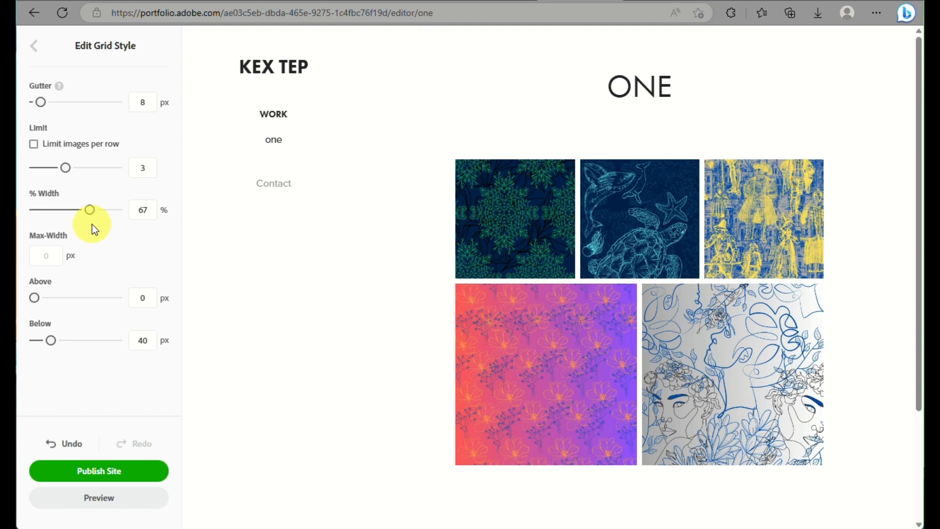
{"action": "scroll", "coordinate": [92, 224], "scroll_direction": "down", "scroll_amount": 3}
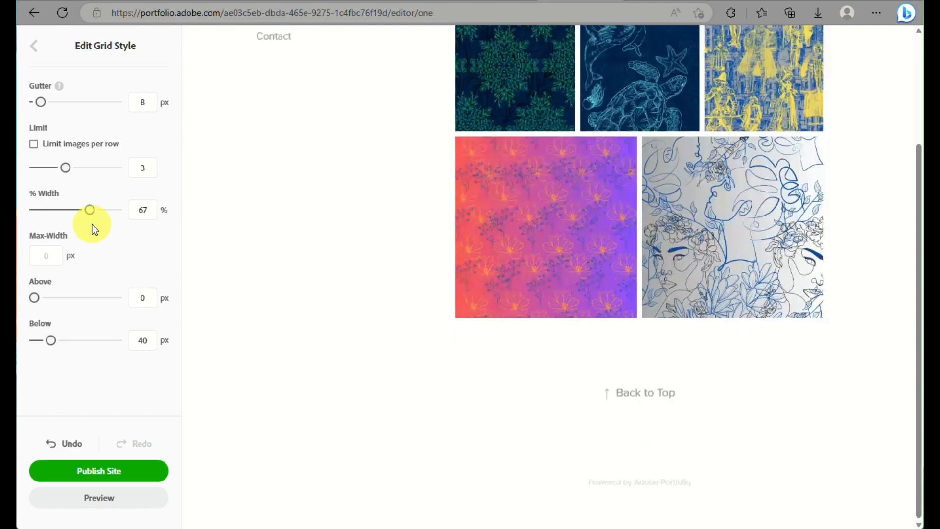
{"action": "scroll", "coordinate": [36, 299], "scroll_direction": "up", "scroll_amount": 3}
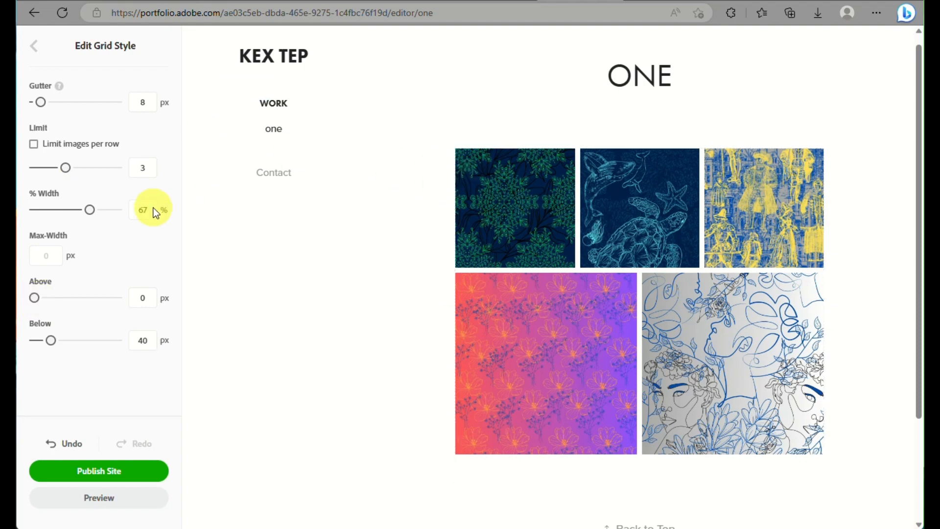
{"action": "left_click_drag", "start_coordinate": [91, 210], "coordinate": [162, 205]}
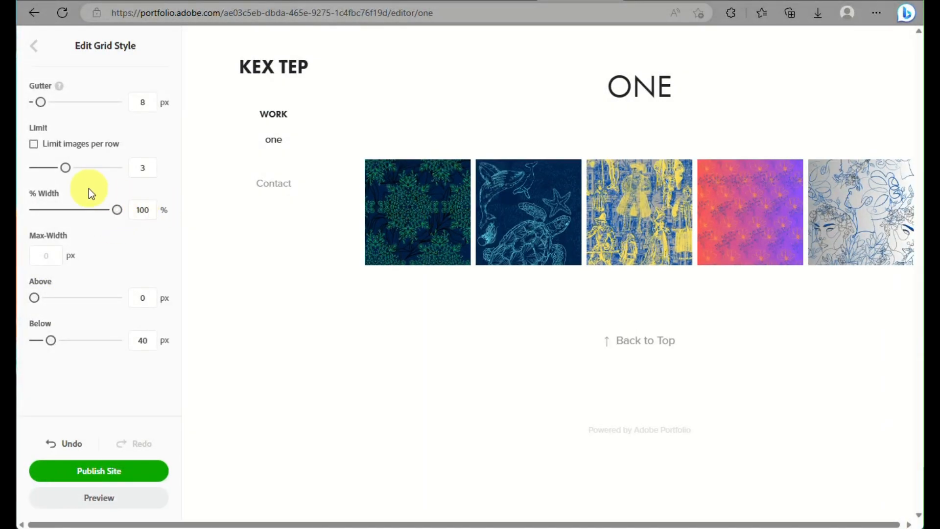
{"action": "left_click_drag", "start_coordinate": [41, 103], "coordinate": [66, 105]}
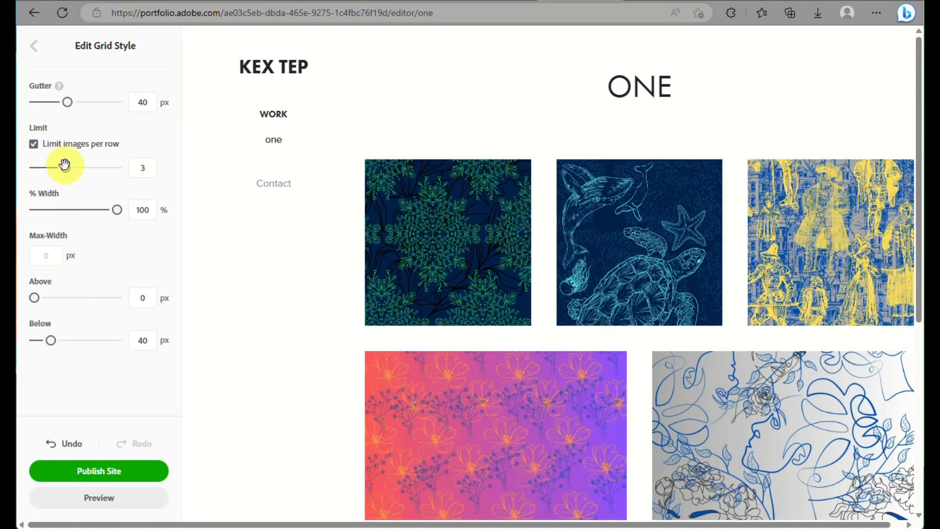
{"action": "mouse_move", "coordinate": [65, 165]}
{"action": "left_mouse_down"}
{"action": "mouse_move", "coordinate": [80, 165]}
{"action": "mouse_move", "coordinate": [57, 165]}
{"action": "mouse_move", "coordinate": [66, 166]}
{"action": "left_mouse_up"}
{"action": "scroll", "coordinate": [87, 252], "scroll_direction": "down", "scroll_amount": 3}
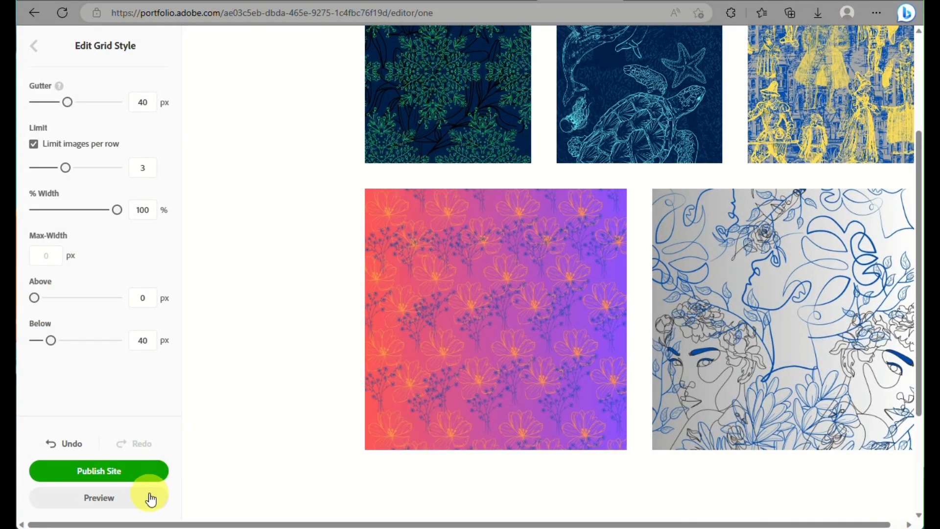
Leave Edit Grid Style and show the Contact page with its Name, Email and Message form.
{"action": "left_click", "coordinate": [32, 45]}
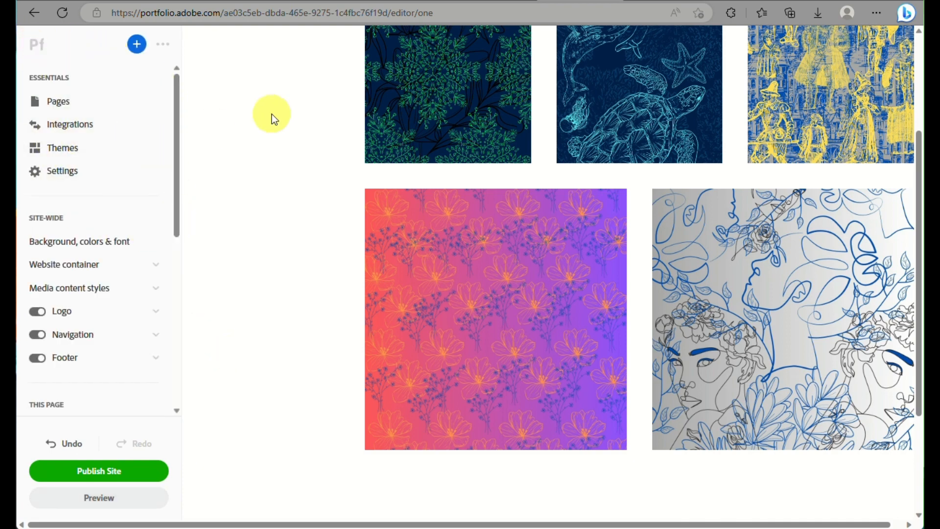
{"action": "scroll", "coordinate": [313, 124], "scroll_direction": "up", "scroll_amount": 1}
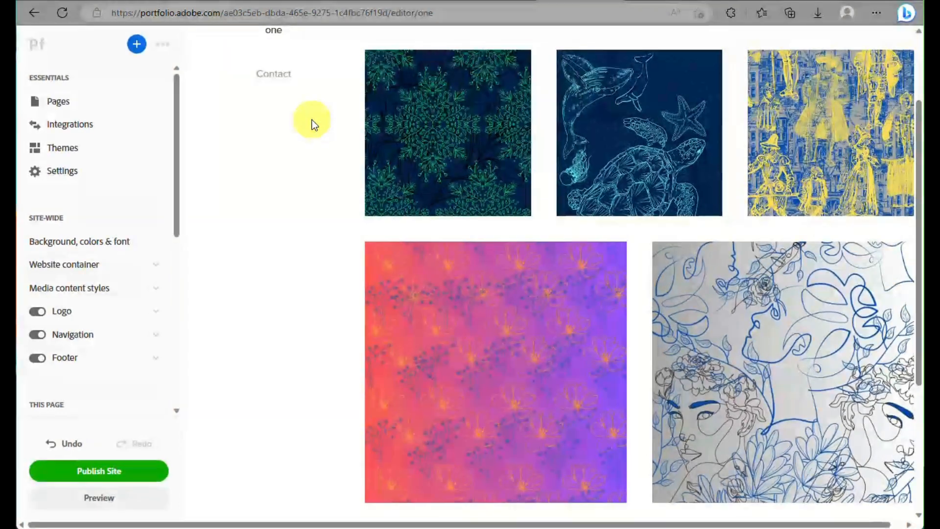
{"action": "scroll", "coordinate": [313, 124], "scroll_direction": "up", "scroll_amount": 2}
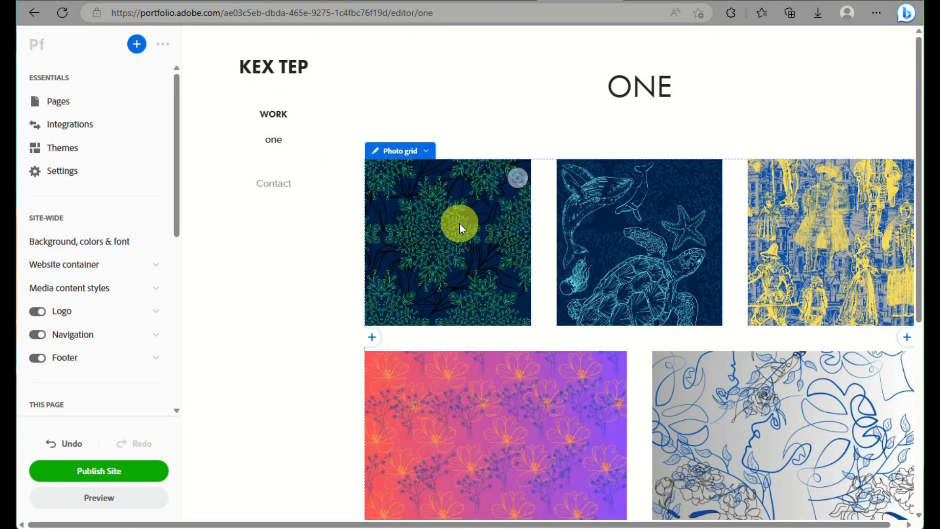
{"action": "scroll", "coordinate": [459, 223], "scroll_direction": "down", "scroll_amount": 6}
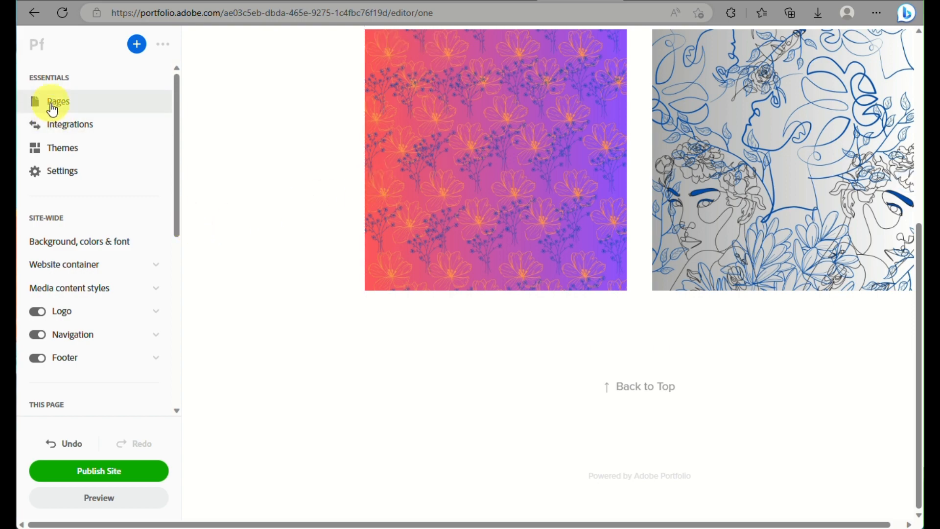
{"action": "scroll", "coordinate": [353, 193], "scroll_direction": "up", "scroll_amount": 6}
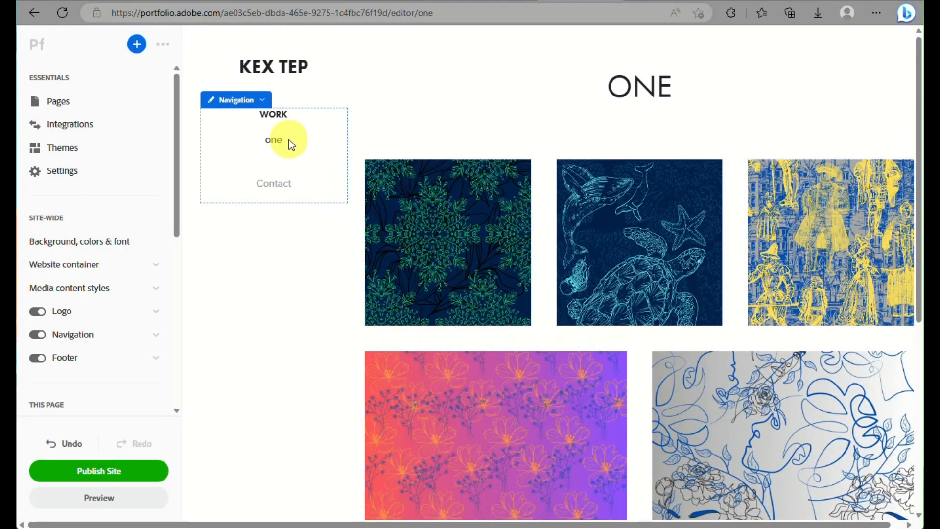
{"action": "left_click", "coordinate": [277, 193]}
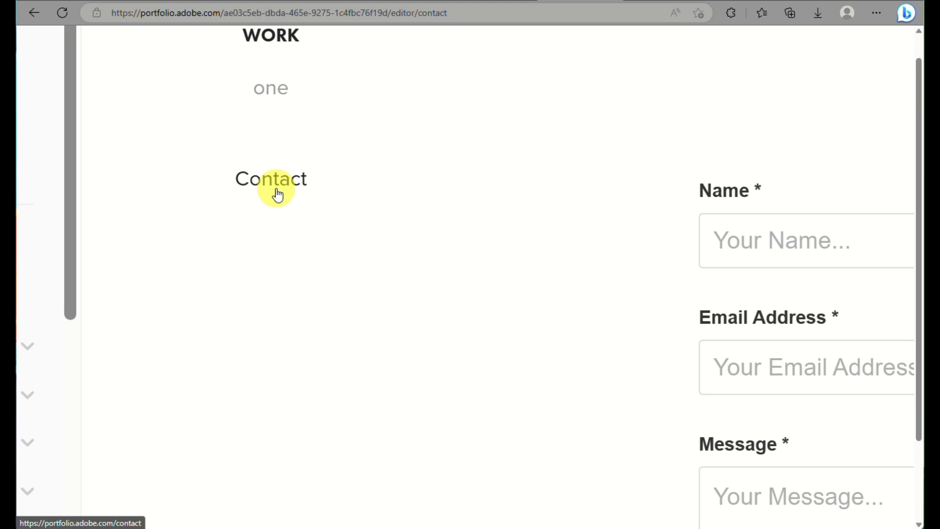
Enter a test name and e-mail into the contact form's fields.
{"action": "left_click", "coordinate": [556, 216]}
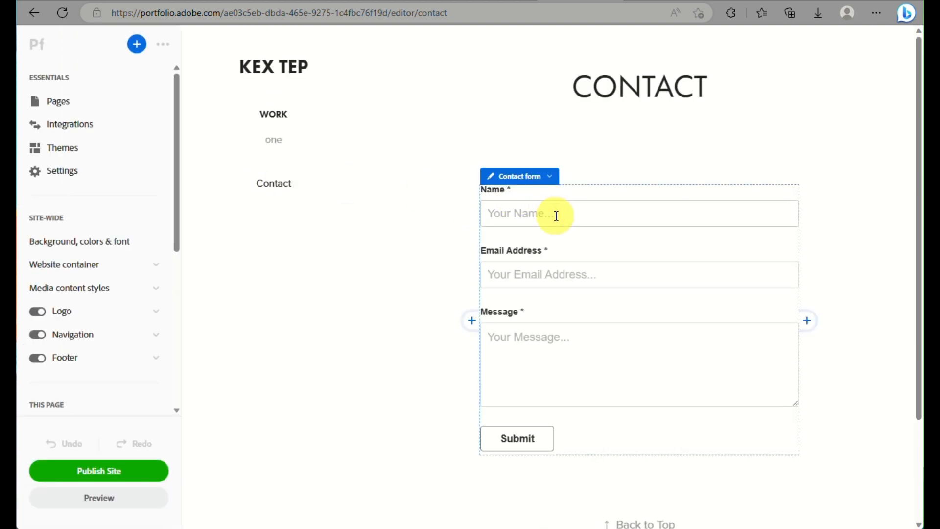
{"action": "type", "text": "kex tep"}
{"action": "left_click", "coordinate": [564, 277]}
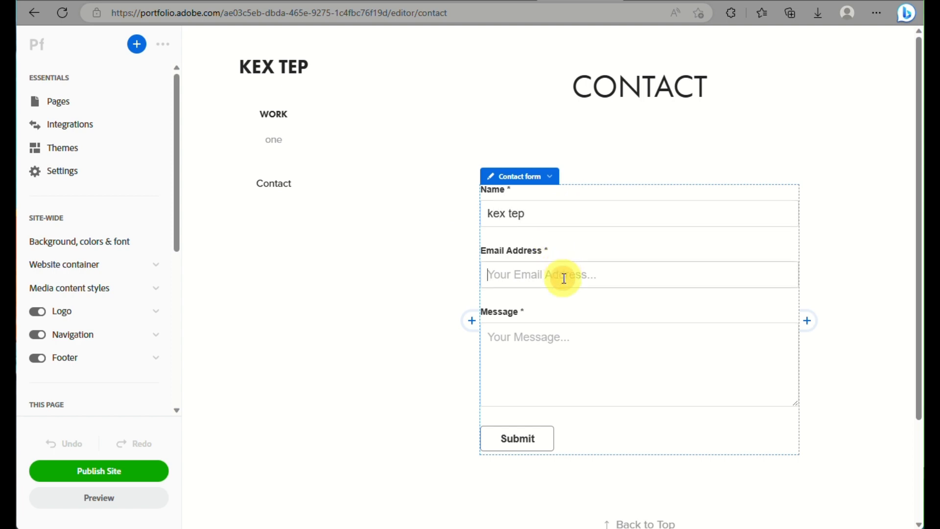
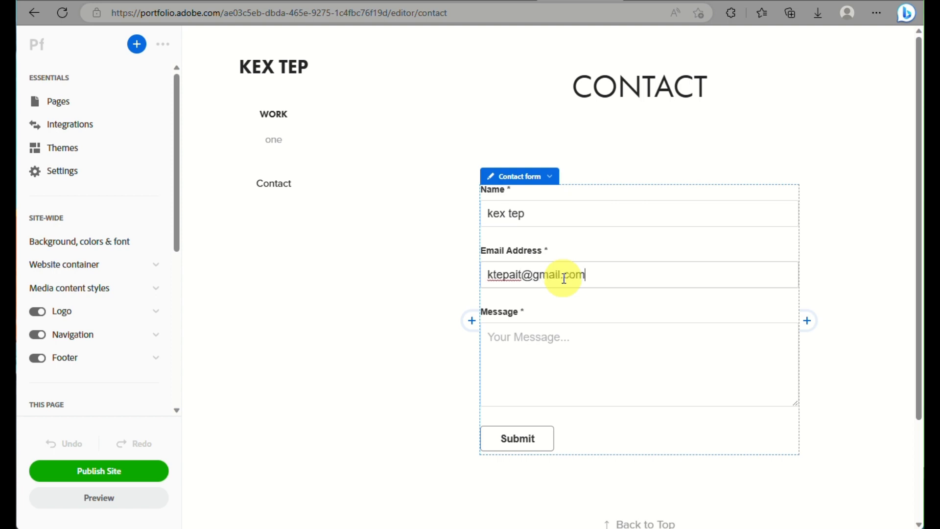
{"action": "left_click", "coordinate": [539, 349]}
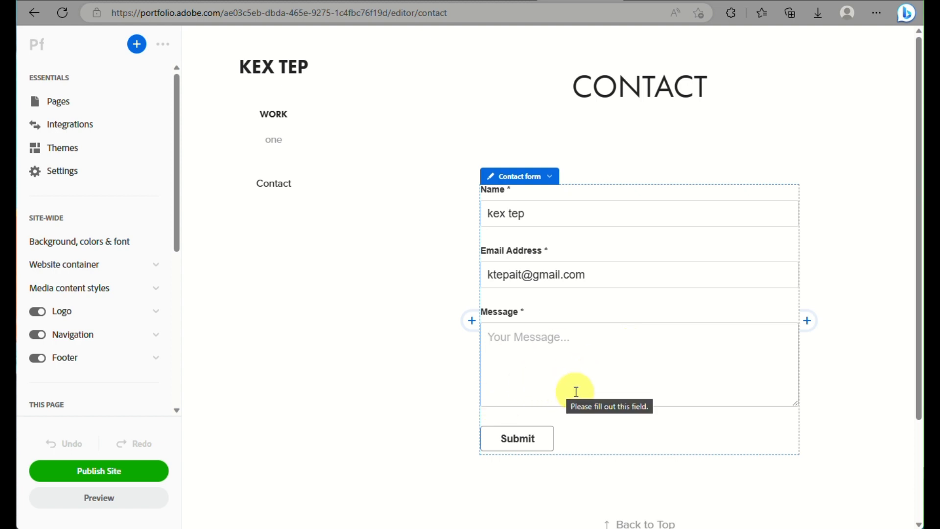
Delete the test e-mail and name so only the placeholder text remains.
{"action": "left_click", "coordinate": [623, 267]}
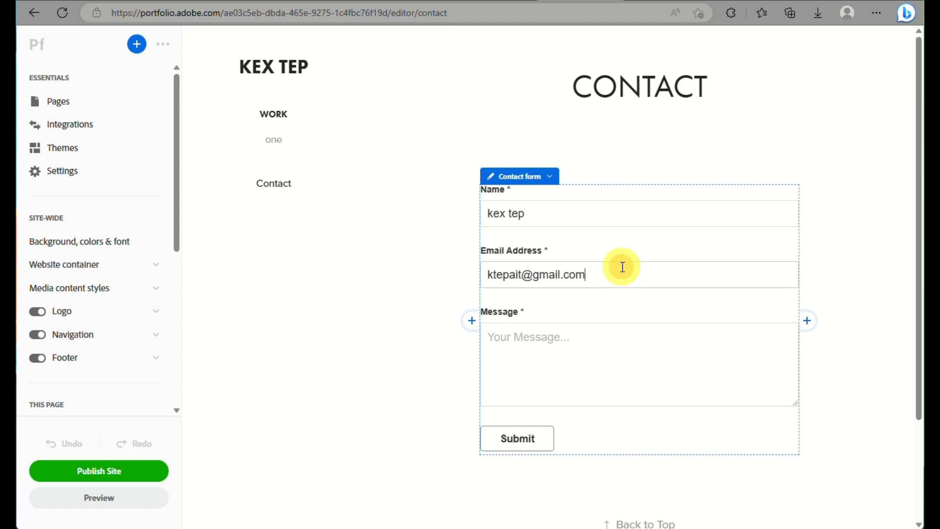
{"action": "triple_click", "coordinate": [623, 267]}
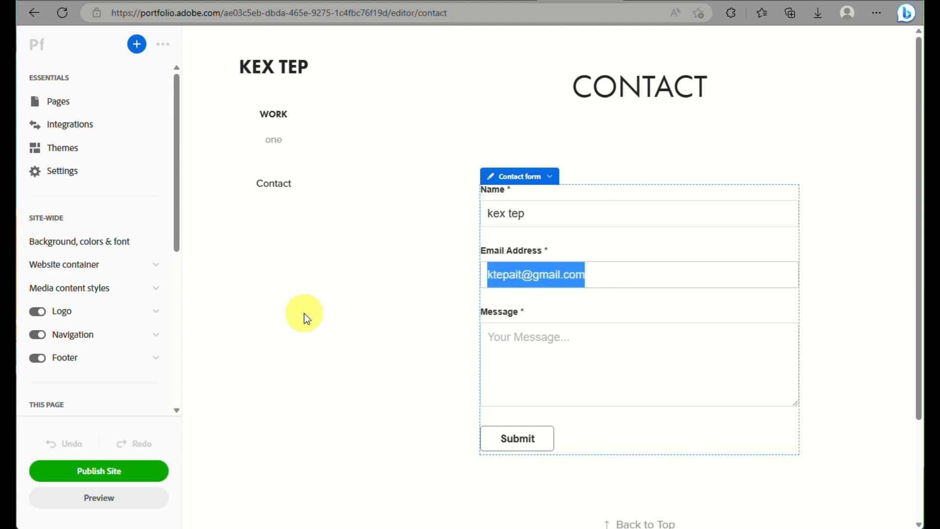
{"action": "key", "text": "BackSpace"}
{"action": "left_click", "coordinate": [560, 201]}
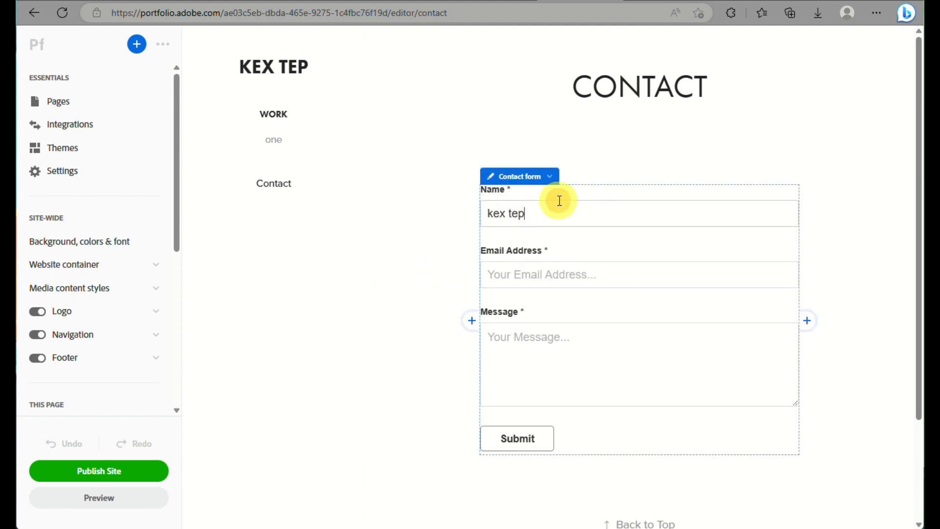
{"action": "key", "text": "BackSpace"}
{"action": "key", "text": "BackSpace"}
{"action": "key", "text": "BackSpace"}
{"action": "key", "text": "BackSpace"}
{"action": "key", "text": "BackSpace"}
{"action": "key", "text": "BackSpace"}
{"action": "key", "text": "BackSpace"}
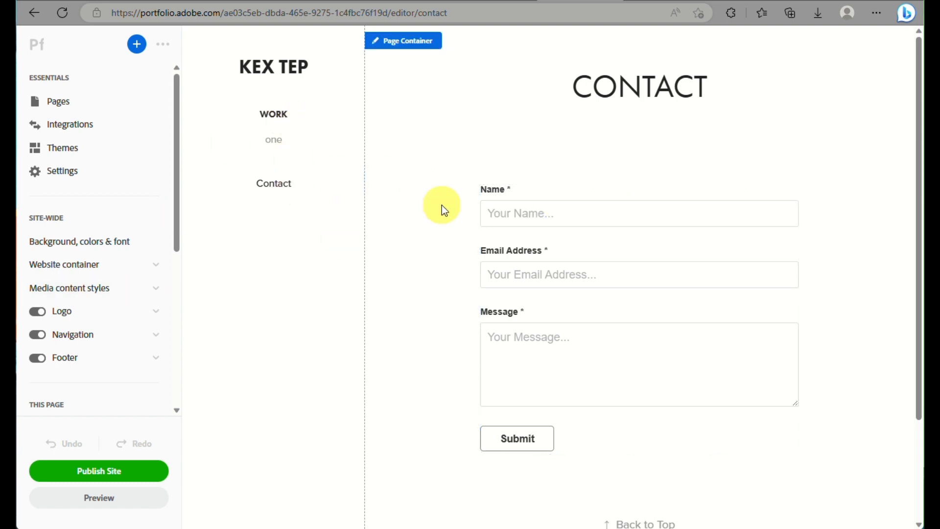
Go to the 'one' gallery page and scroll over its five-image photo grid.
{"action": "left_click", "coordinate": [275, 140]}
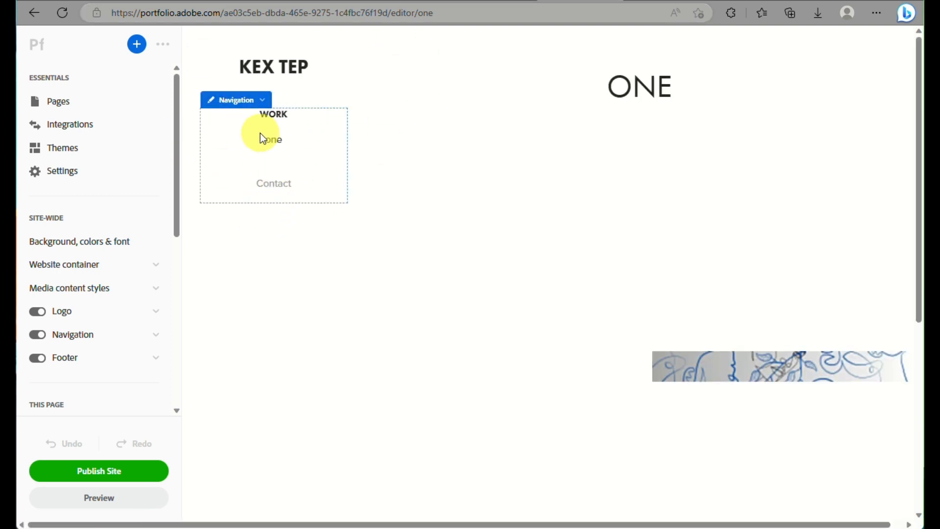
{"action": "left_click", "coordinate": [273, 122]}
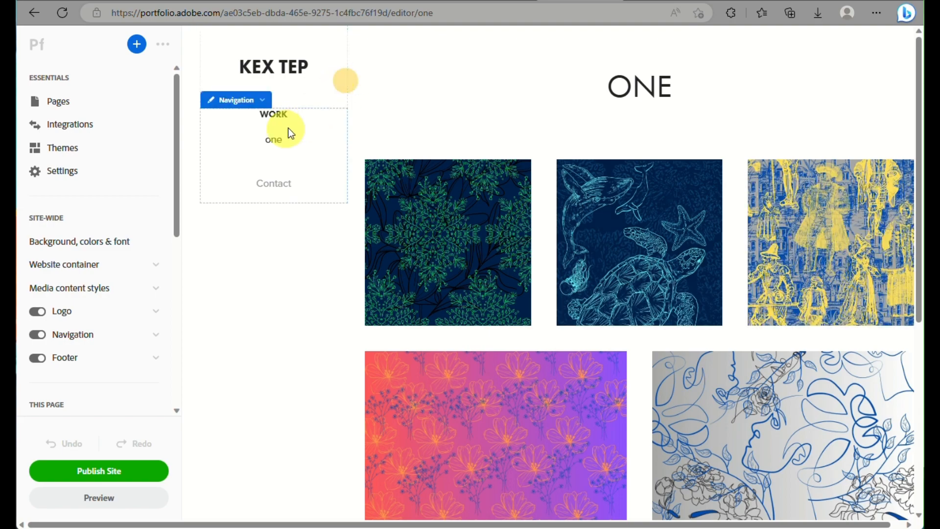
{"action": "scroll", "coordinate": [319, 278], "scroll_direction": "down", "scroll_amount": 5}
{"action": "scroll", "coordinate": [319, 278], "scroll_direction": "up", "scroll_amount": 3}
{"action": "scroll", "coordinate": [318, 278], "scroll_direction": "down", "scroll_amount": 5}
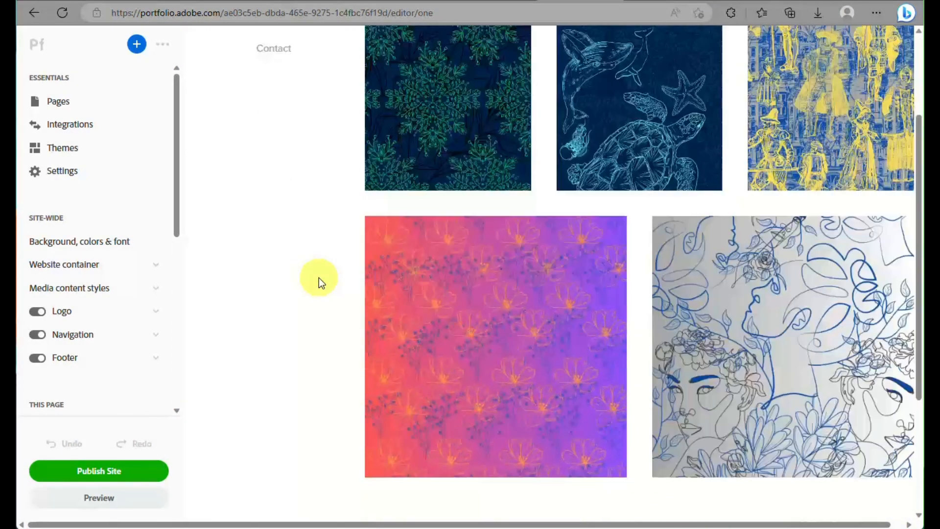
{"action": "scroll", "coordinate": [319, 278], "scroll_direction": "up", "scroll_amount": 6}
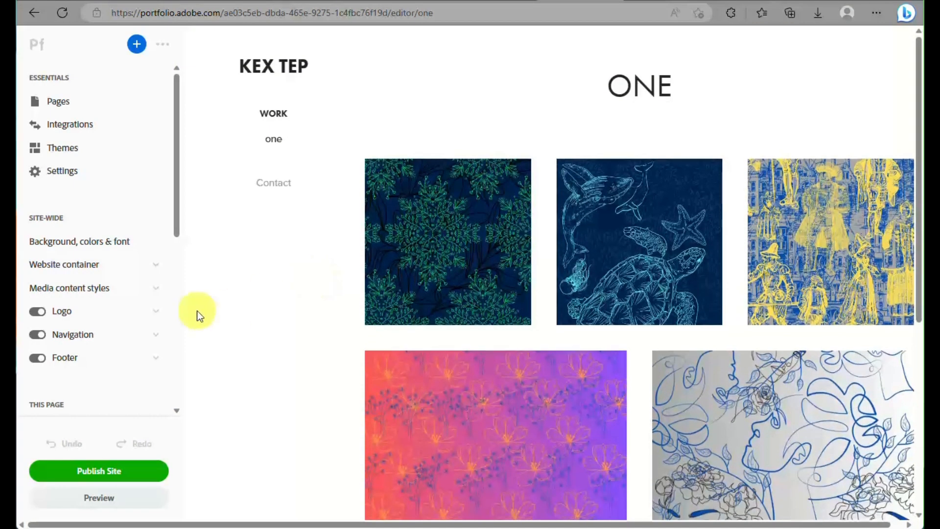
{"action": "left_click", "coordinate": [73, 161]}
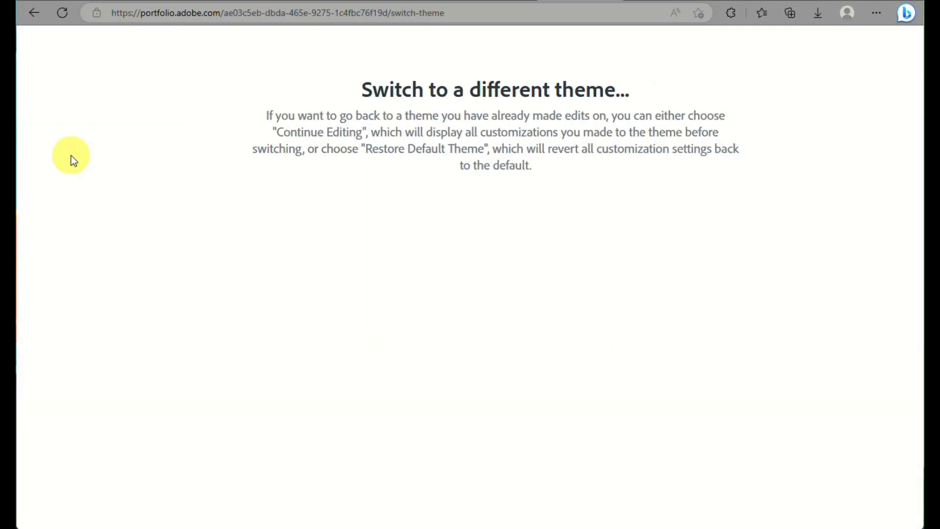
{"action": "left_click", "coordinate": [30, 13]}
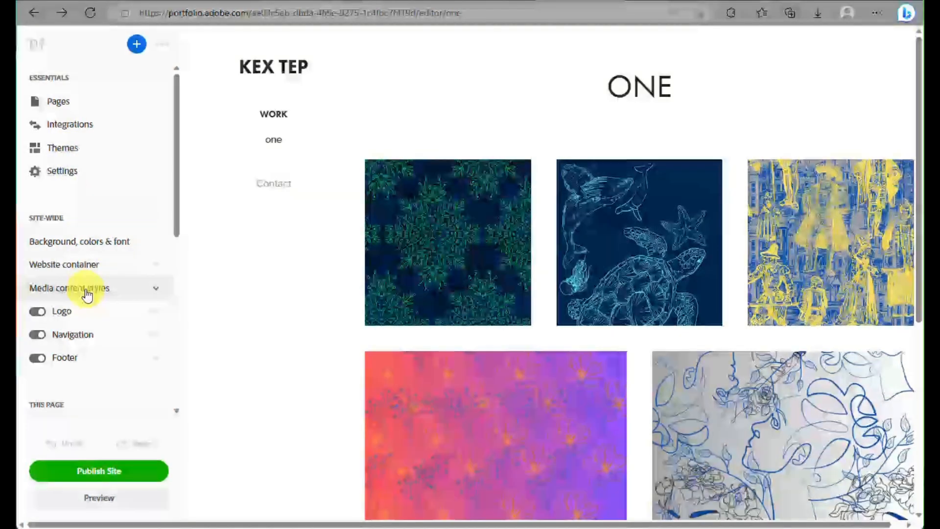
Apply the Dark colour scheme to the whole site.
{"action": "left_click", "coordinate": [91, 252]}
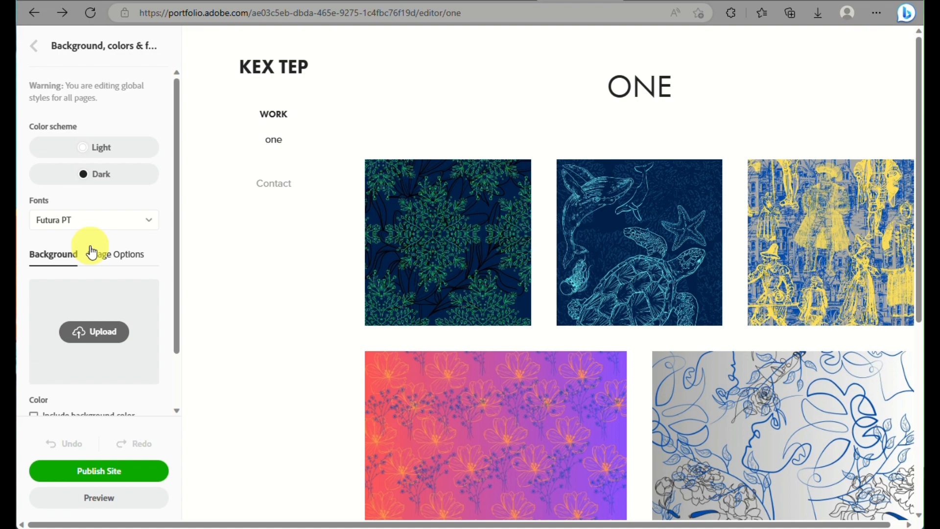
{"action": "left_click", "coordinate": [109, 181]}
{"action": "scroll", "coordinate": [109, 181], "scroll_direction": "down", "scroll_amount": 1}
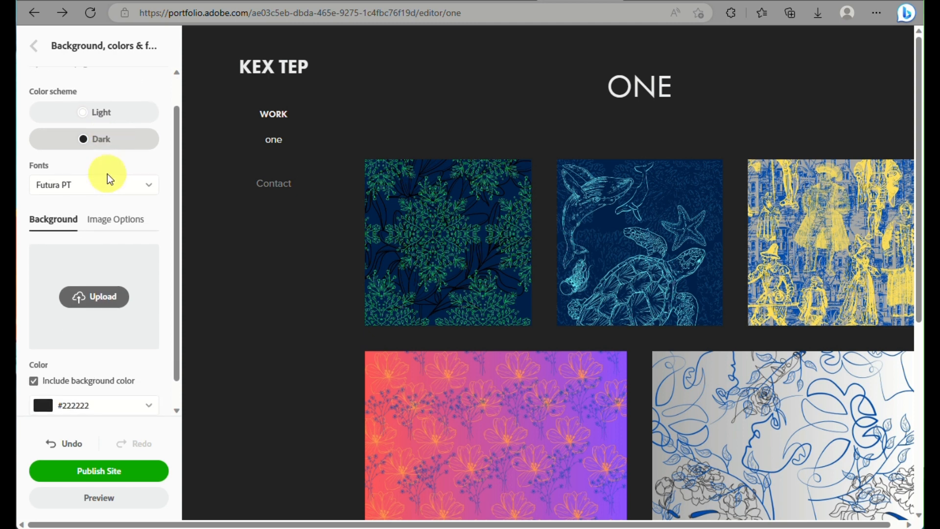
Try Times New Roman, Tahoma and Helvetica as the site font, settling on Georgia.
{"action": "left_click", "coordinate": [110, 185]}
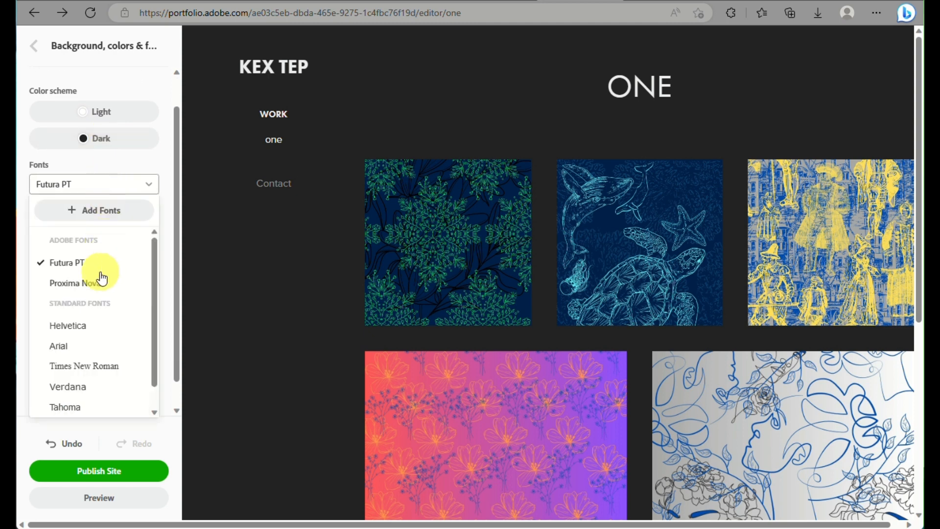
{"action": "left_click", "coordinate": [91, 368]}
{"action": "scroll", "coordinate": [90, 366], "scroll_direction": "down", "scroll_amount": 1}
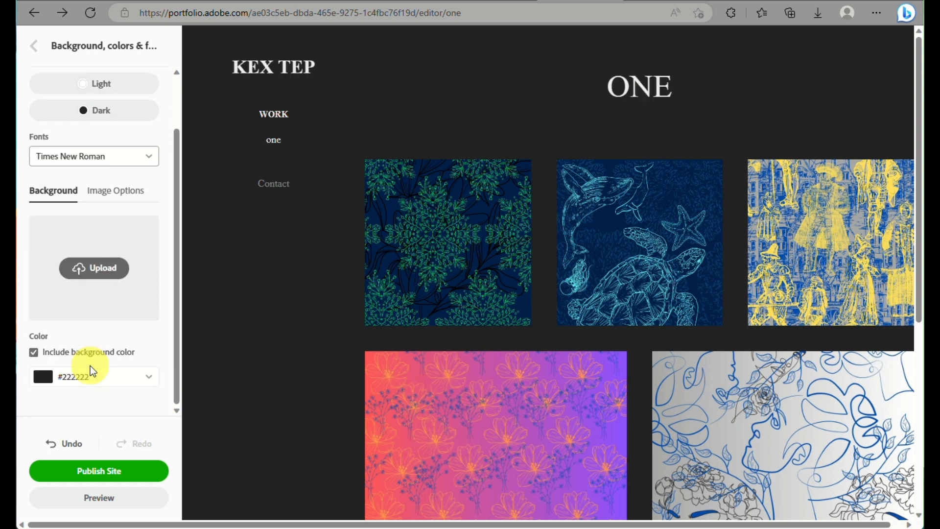
{"action": "left_click", "coordinate": [94, 156]}
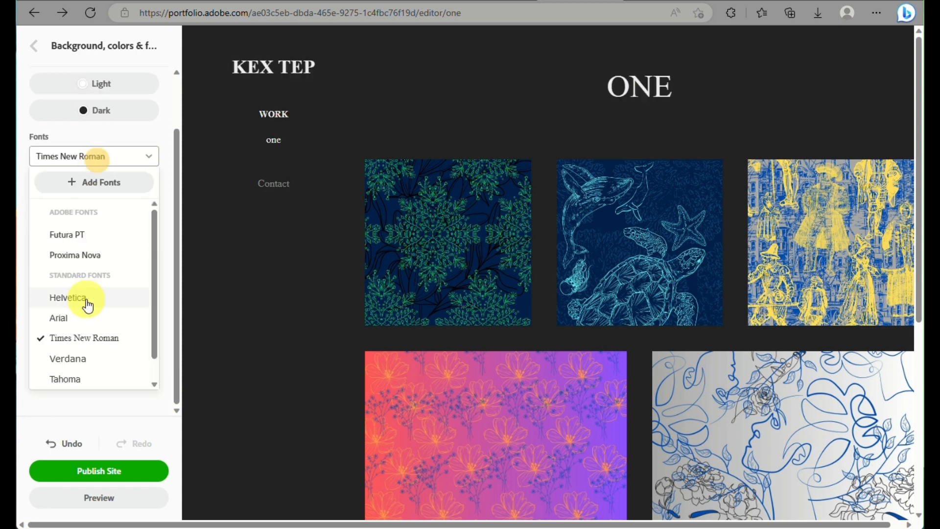
{"action": "left_click", "coordinate": [75, 385]}
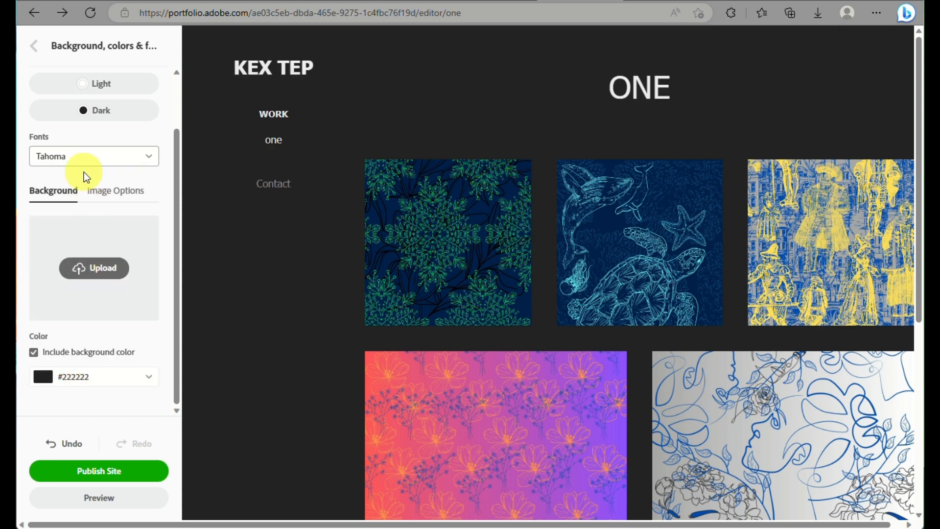
{"action": "left_click", "coordinate": [70, 161]}
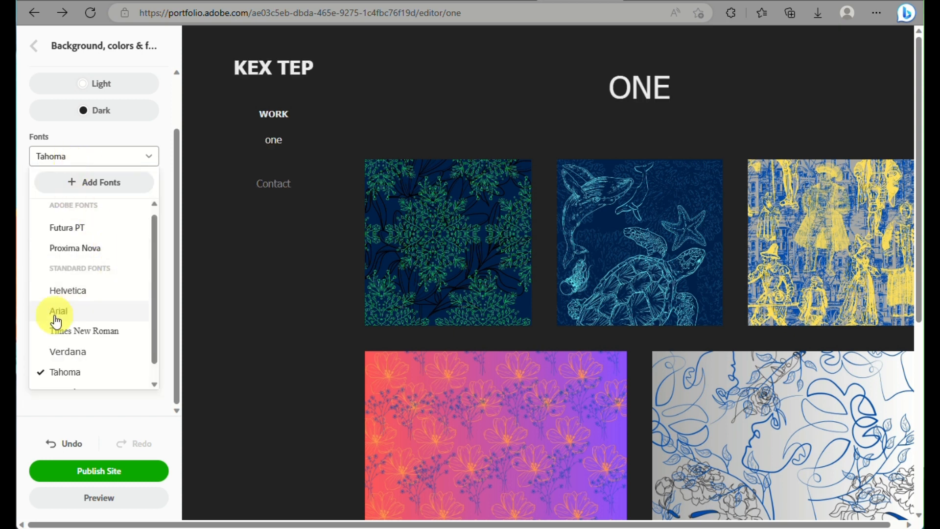
{"action": "scroll", "coordinate": [55, 315], "scroll_direction": "down", "scroll_amount": 1}
{"action": "left_click", "coordinate": [73, 280]}
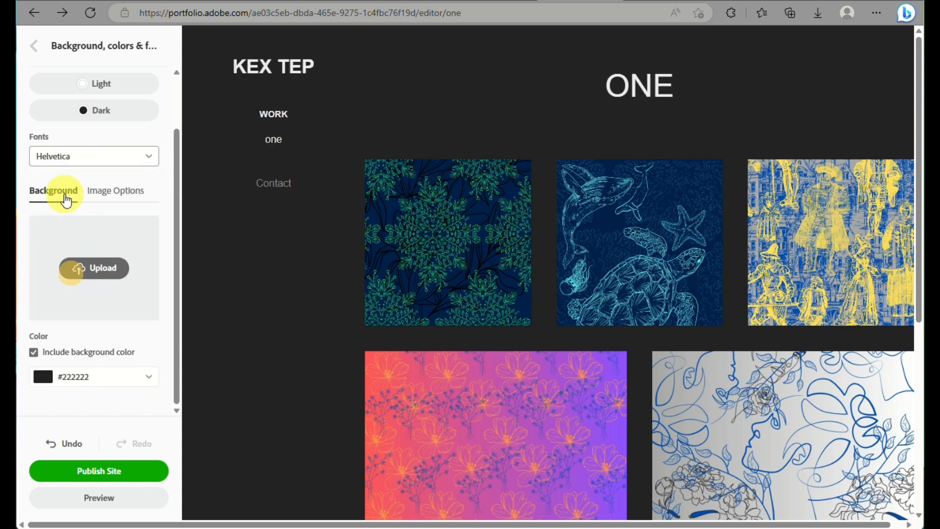
{"action": "left_click", "coordinate": [121, 157]}
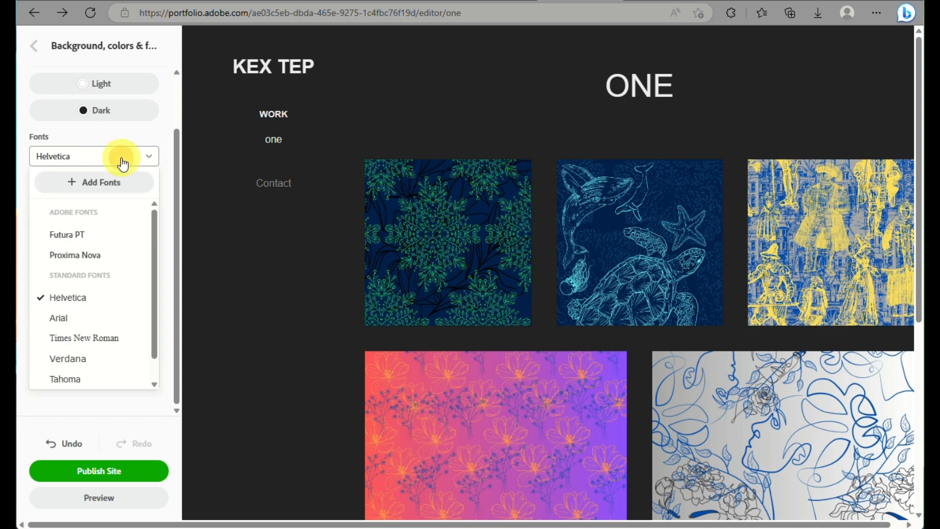
{"action": "scroll", "coordinate": [89, 349], "scroll_direction": "down", "scroll_amount": 1}
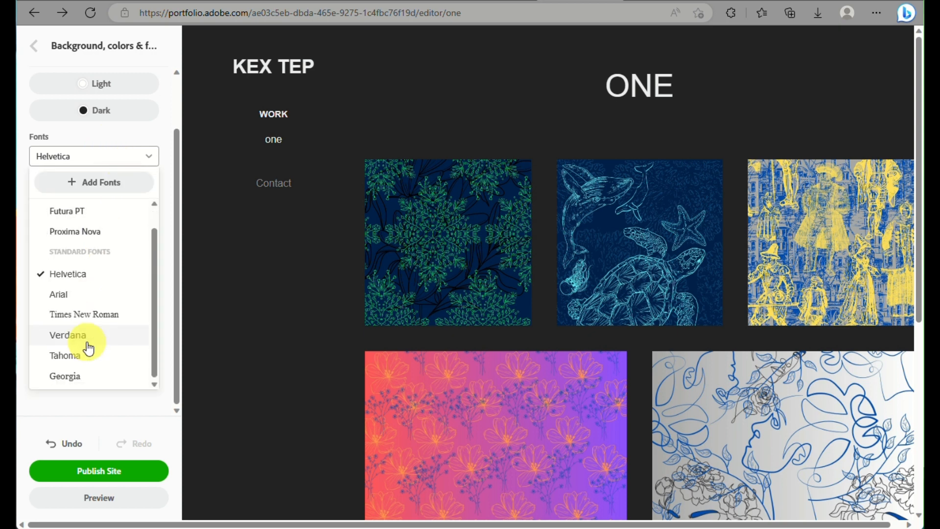
{"action": "left_click", "coordinate": [78, 381]}
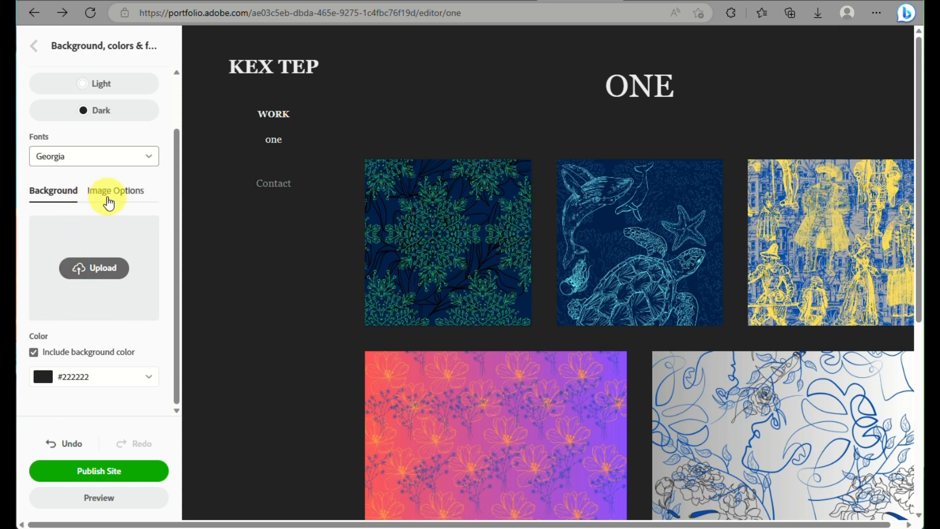
{"action": "left_click", "coordinate": [100, 384]}
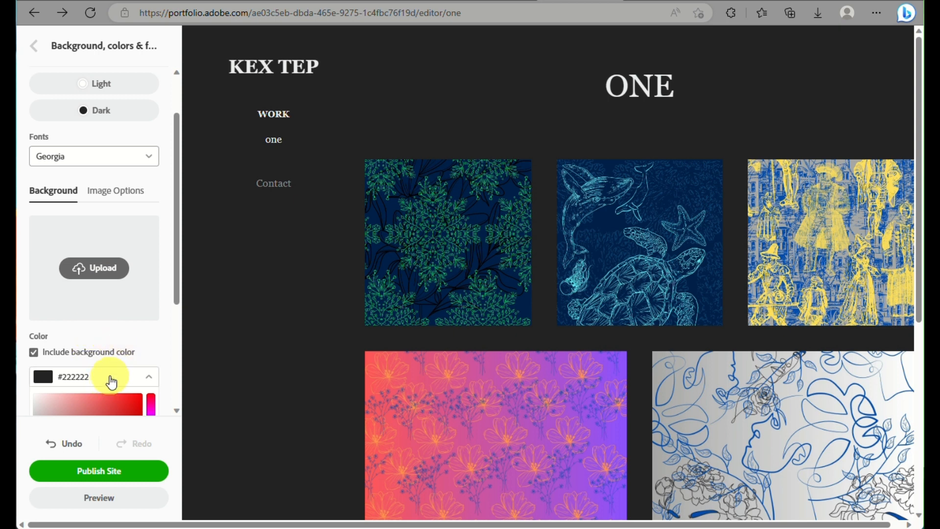
Try several background colours, settle on near-black #212121, and close the background settings.
{"action": "scroll", "coordinate": [111, 377], "scroll_direction": "down", "scroll_amount": 3}
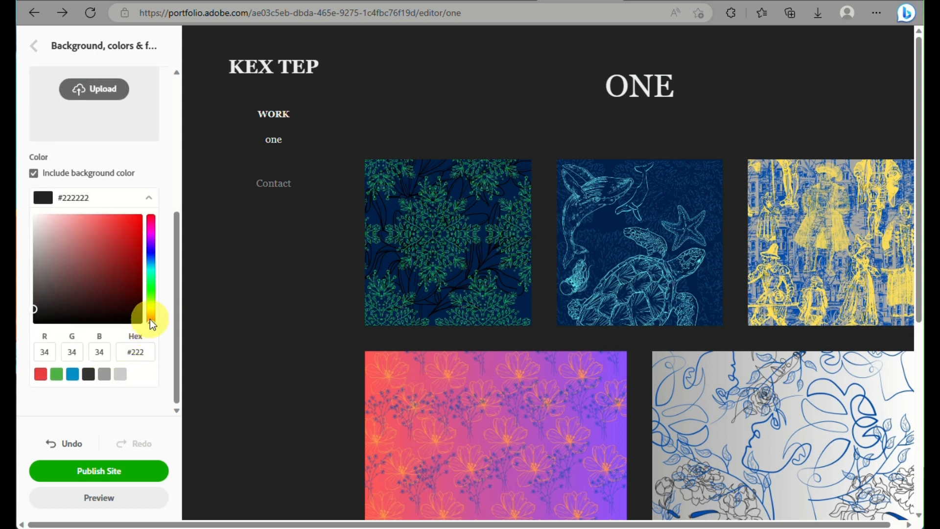
{"action": "mouse_move", "coordinate": [150, 321]}
{"action": "left_mouse_down"}
{"action": "mouse_move", "coordinate": [149, 293]}
{"action": "mouse_move", "coordinate": [152, 336]}
{"action": "left_mouse_up"}
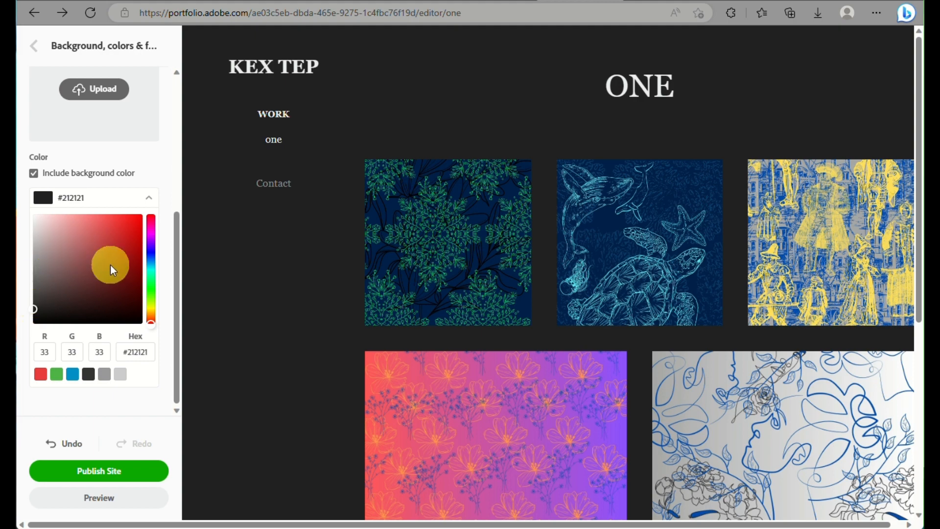
{"action": "left_click", "coordinate": [99, 272]}
{"action": "left_click_drag", "start_coordinate": [94, 276], "coordinate": [40, 161]}
{"action": "left_click_drag", "start_coordinate": [34, 248], "coordinate": [33, 309]}
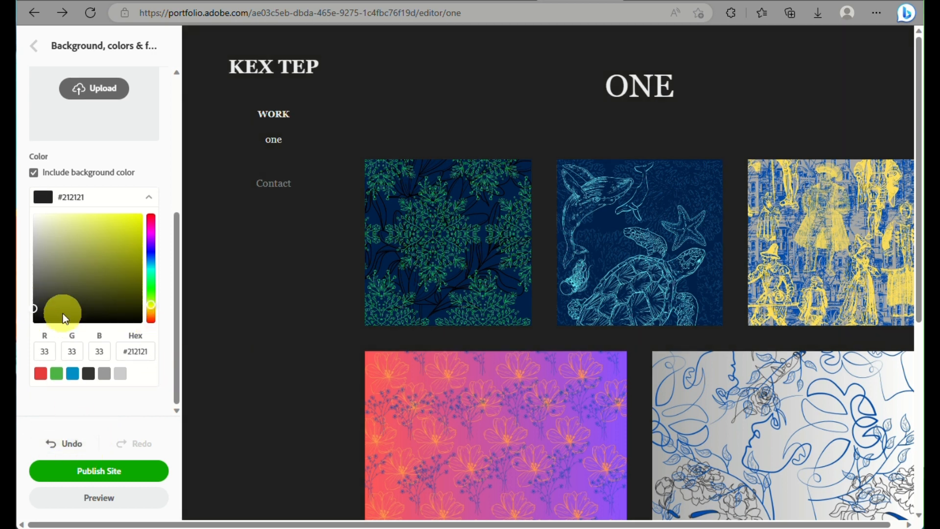
{"action": "left_click", "coordinate": [34, 46]}
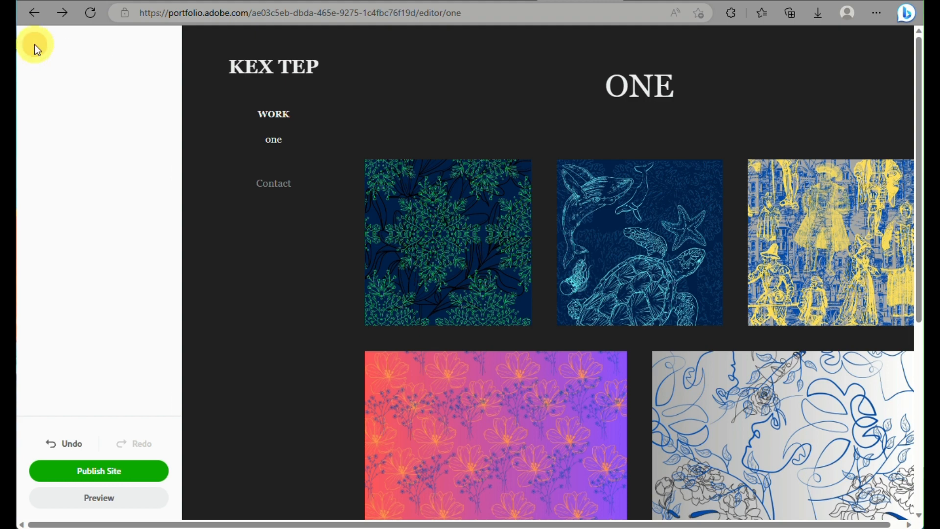
{"action": "scroll", "coordinate": [80, 347], "scroll_direction": "down", "scroll_amount": 1}
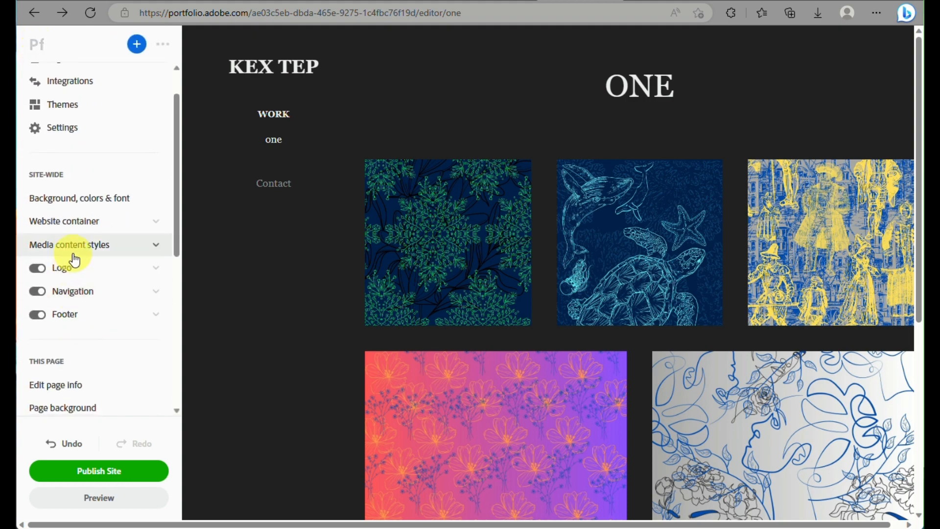
{"action": "left_click", "coordinate": [75, 223]}
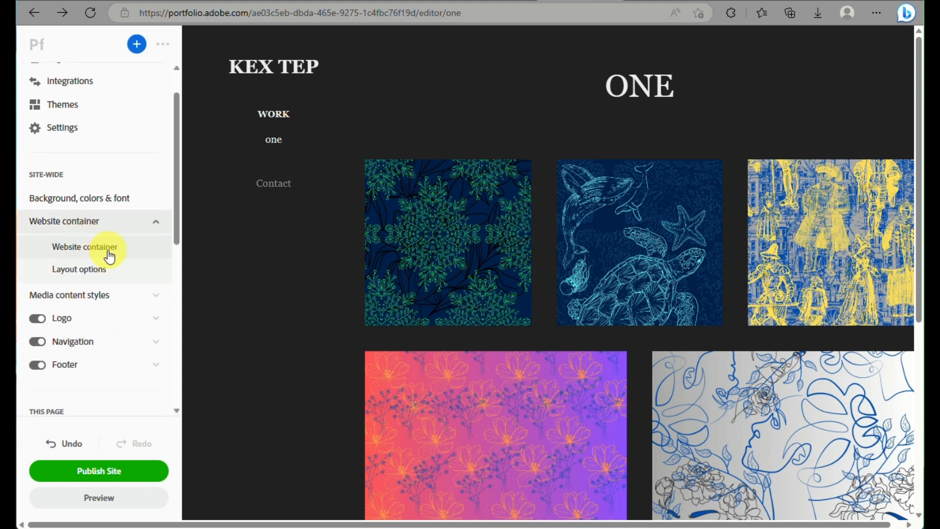
{"action": "left_click", "coordinate": [106, 296]}
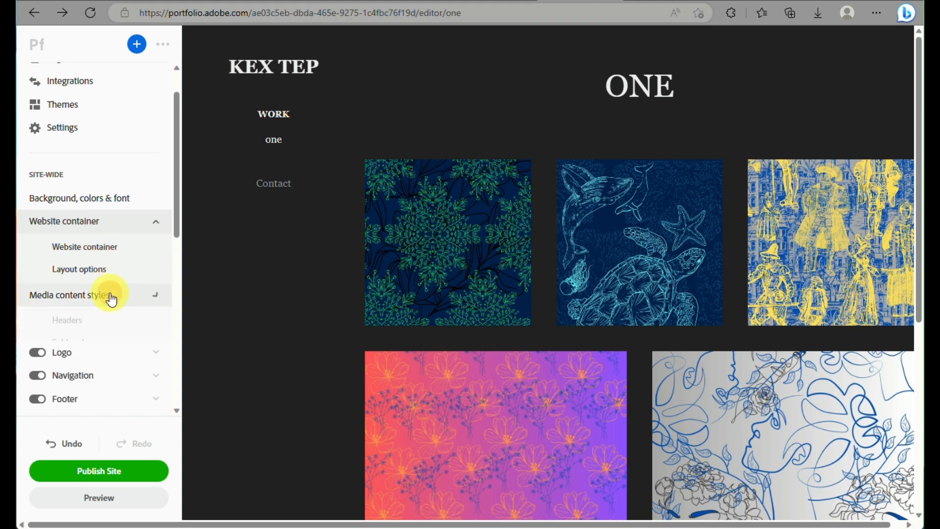
{"action": "scroll", "coordinate": [105, 346], "scroll_direction": "down", "scroll_amount": 2}
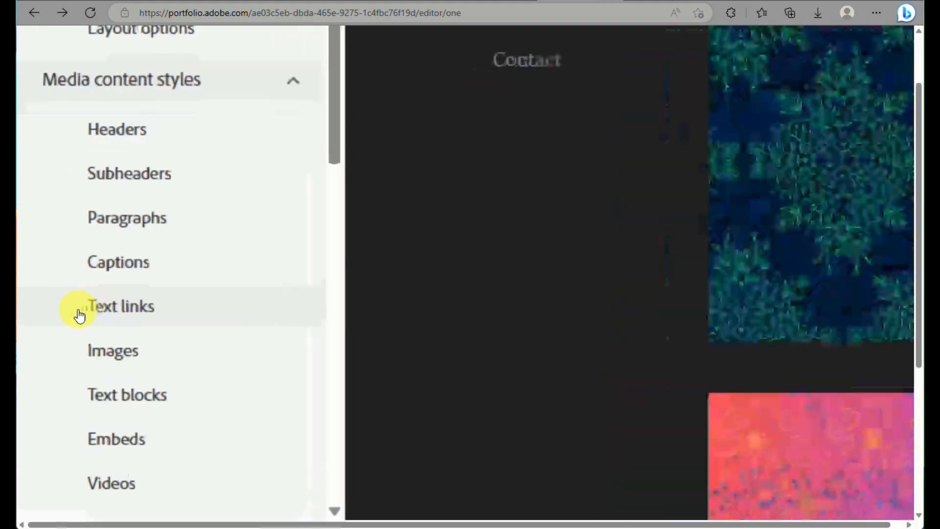
{"action": "scroll", "coordinate": [139, 267], "scroll_direction": "down", "scroll_amount": 4}
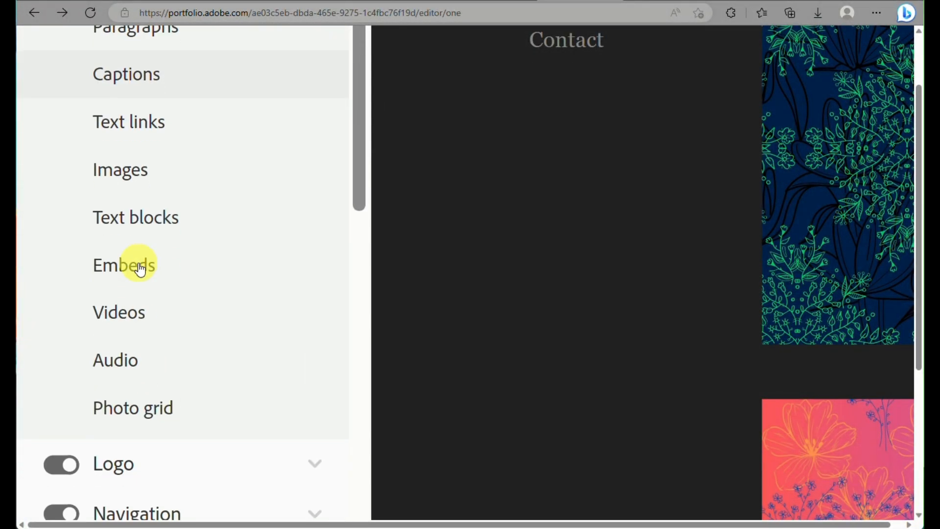
{"action": "scroll", "coordinate": [153, 420], "scroll_direction": "down", "scroll_amount": 2}
{"action": "scroll", "coordinate": [152, 419], "scroll_direction": "down", "scroll_amount": 4}
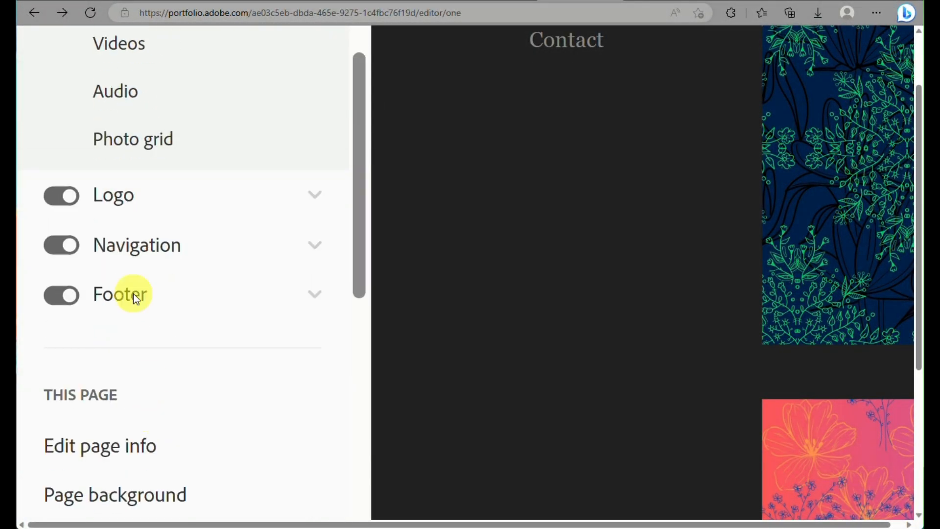
{"action": "left_click", "coordinate": [84, 197]}
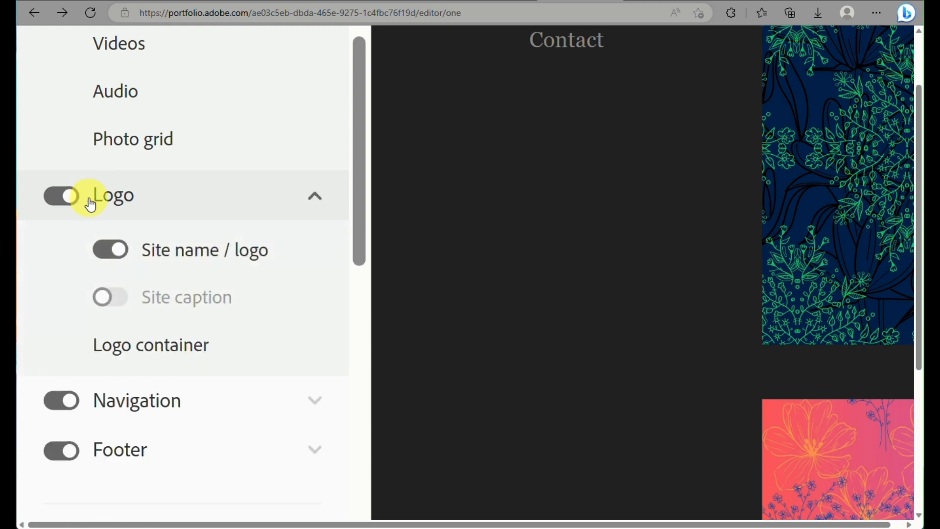
{"action": "scroll", "coordinate": [105, 280], "scroll_direction": "down", "scroll_amount": 2}
{"action": "scroll", "coordinate": [107, 280], "scroll_direction": "down", "scroll_amount": 5}
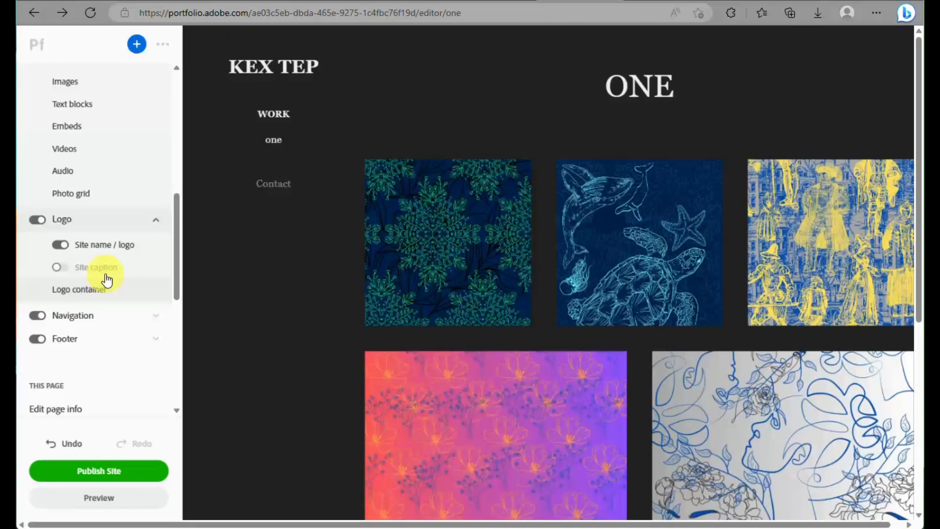
{"action": "left_click", "coordinate": [42, 223]}
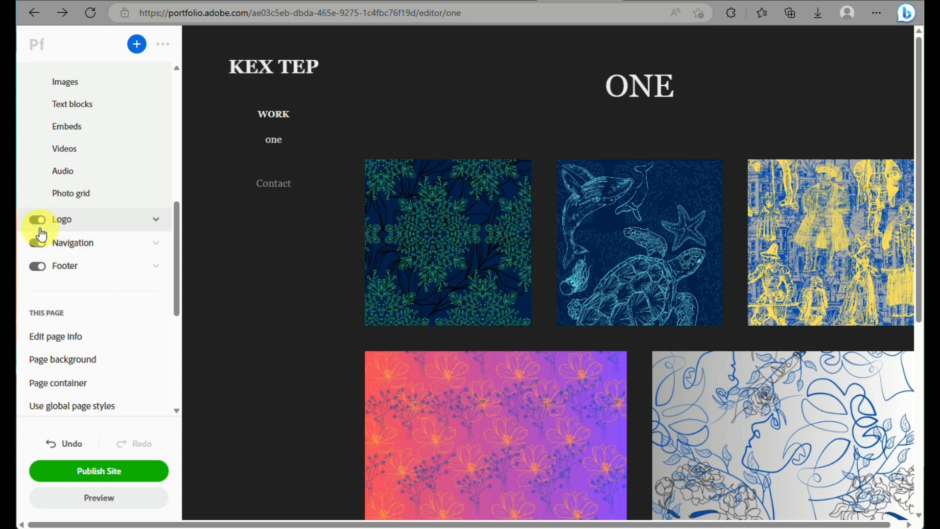
{"action": "left_click", "coordinate": [38, 244]}
{"action": "left_click", "coordinate": [39, 245]}
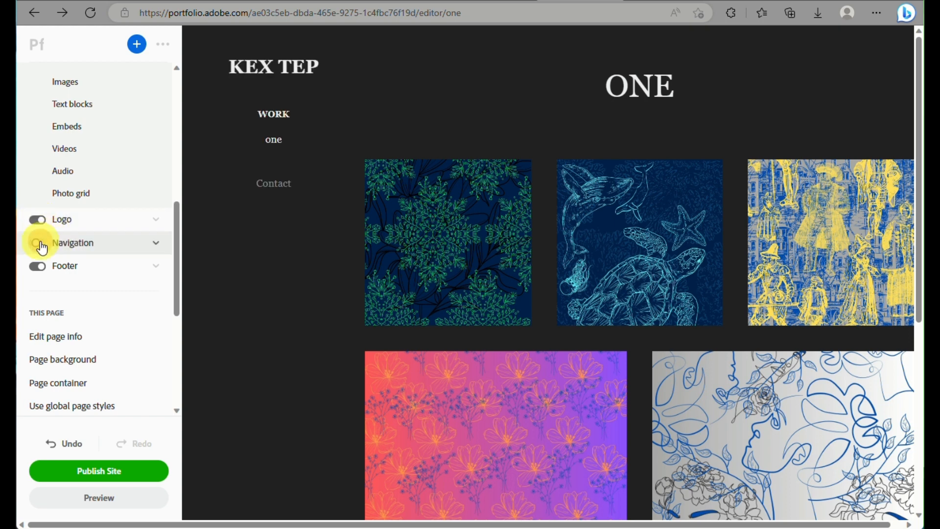
{"action": "left_click", "coordinate": [49, 274]}
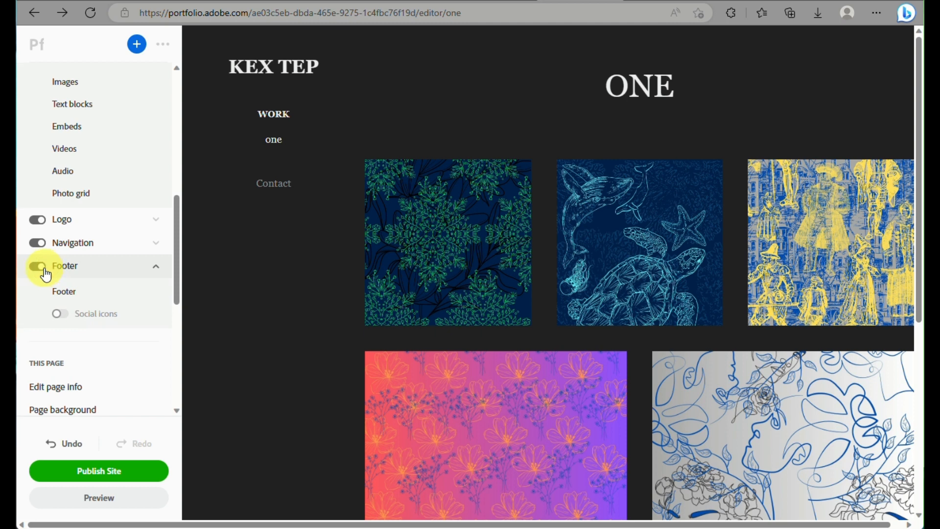
{"action": "left_click", "coordinate": [44, 273]}
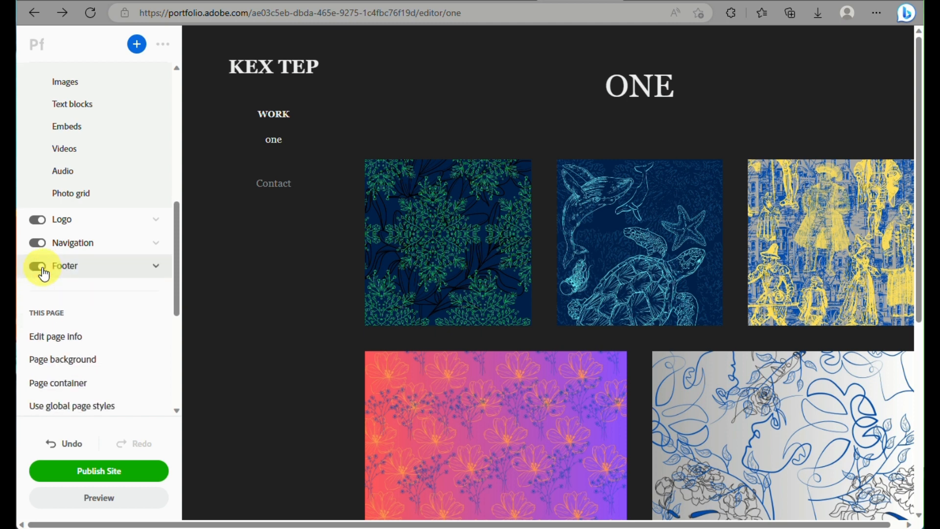
{"action": "scroll", "coordinate": [45, 267], "scroll_direction": "down", "scroll_amount": 3}
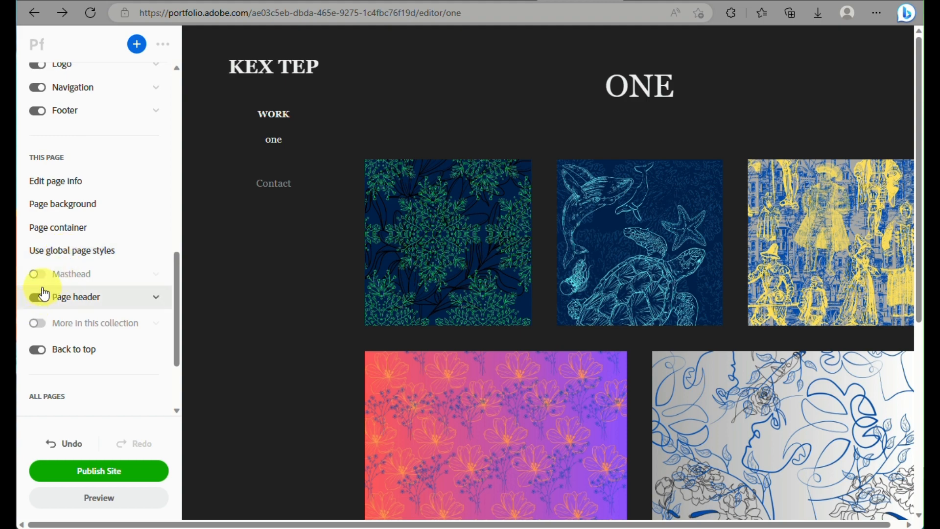
{"action": "scroll", "coordinate": [46, 293], "scroll_direction": "down", "scroll_amount": 2}
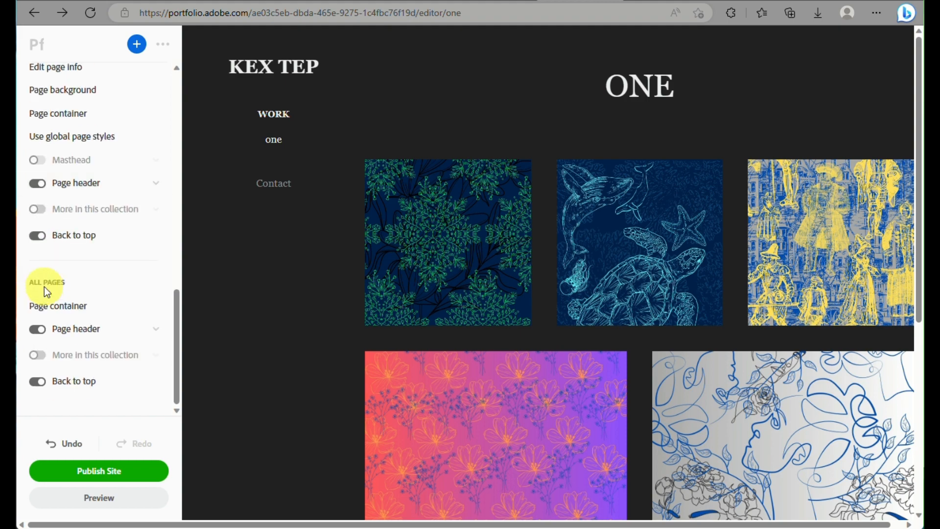
{"action": "scroll", "coordinate": [98, 279], "scroll_direction": "up", "scroll_amount": 3}
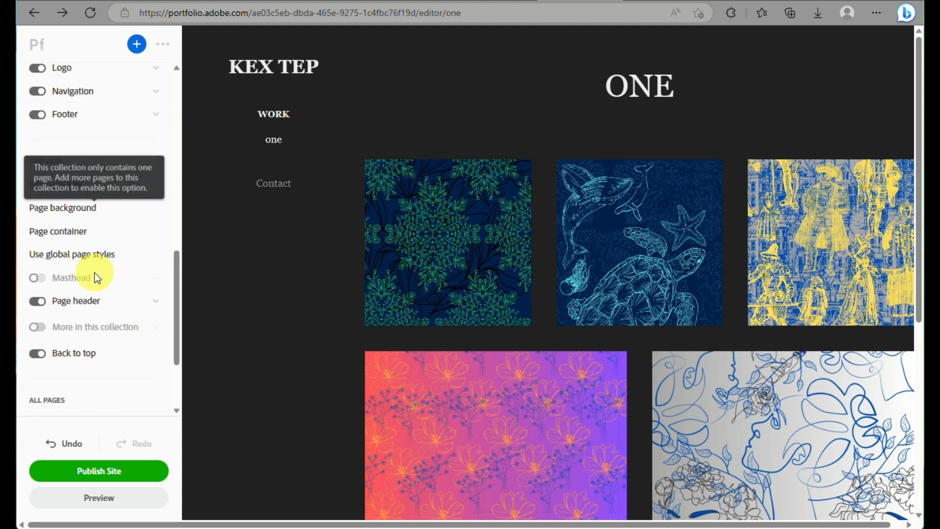
{"action": "scroll", "coordinate": [98, 279], "scroll_direction": "up", "scroll_amount": 10}
{"action": "scroll", "coordinate": [97, 279], "scroll_direction": "down", "scroll_amount": 10}
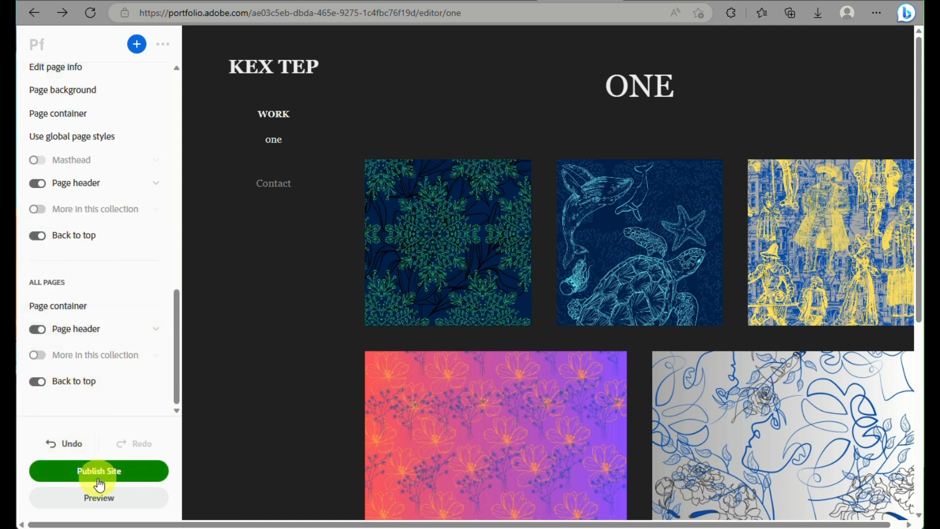
{"action": "left_click", "coordinate": [111, 506]}
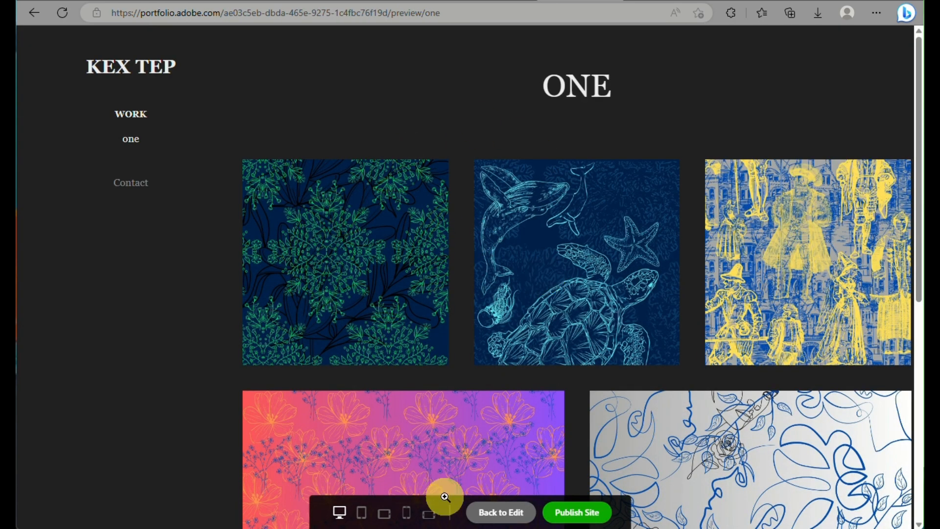
{"action": "left_click", "coordinate": [361, 517]}
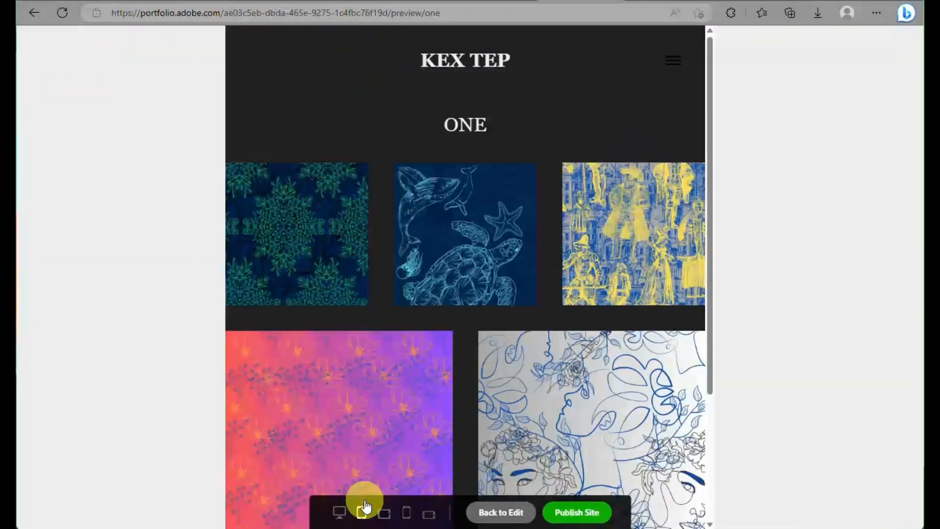
{"action": "left_click", "coordinate": [382, 512]}
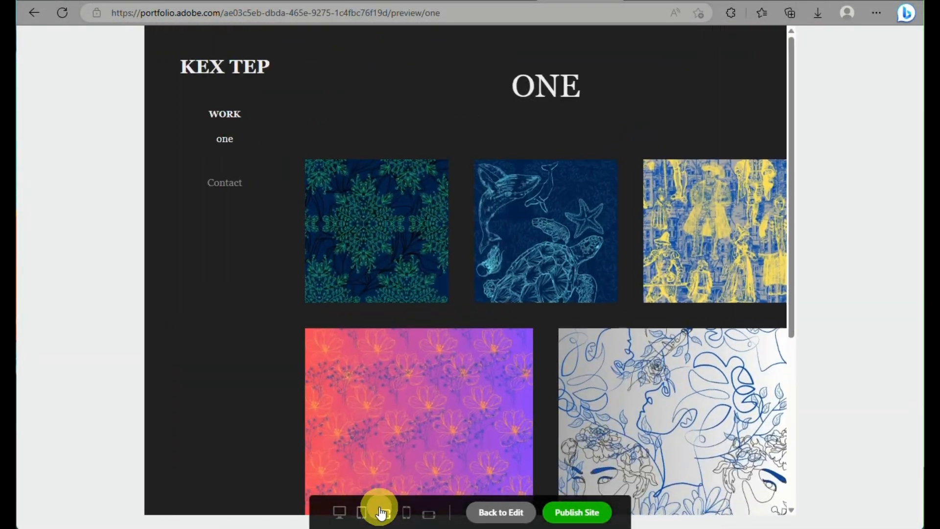
{"action": "left_click", "coordinate": [405, 515]}
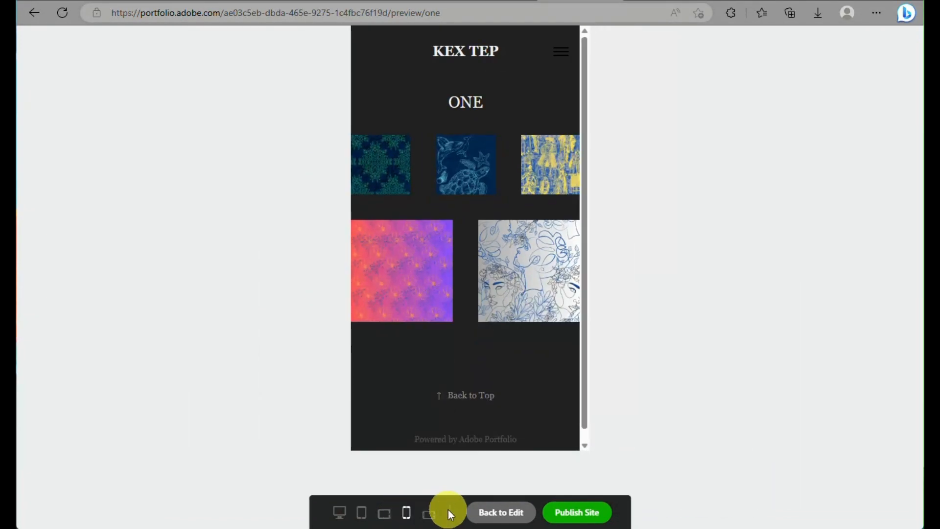
{"action": "left_click", "coordinate": [430, 515]}
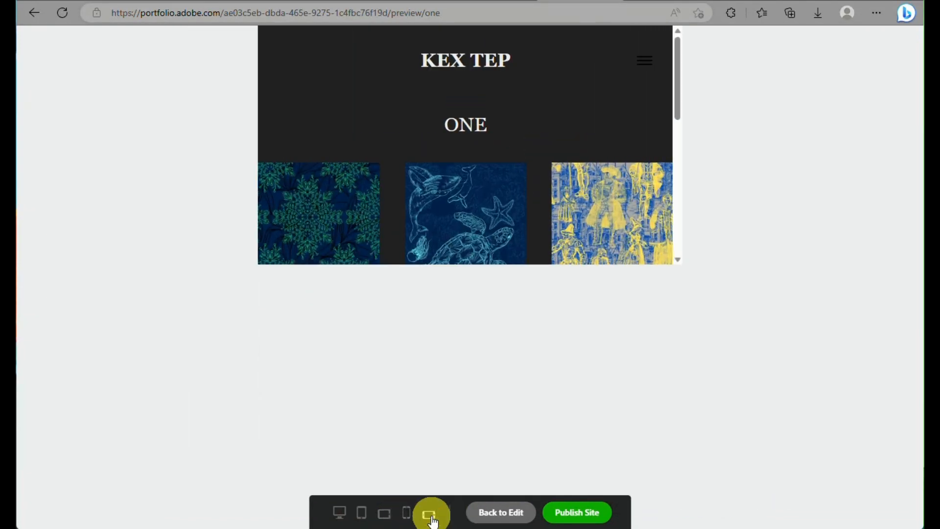
{"action": "left_click", "coordinate": [407, 521]}
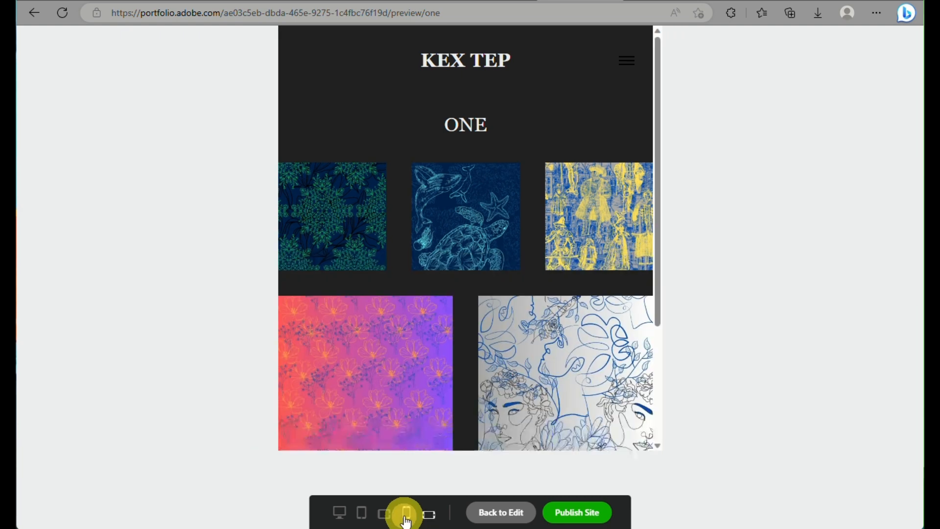
{"action": "left_click", "coordinate": [339, 520]}
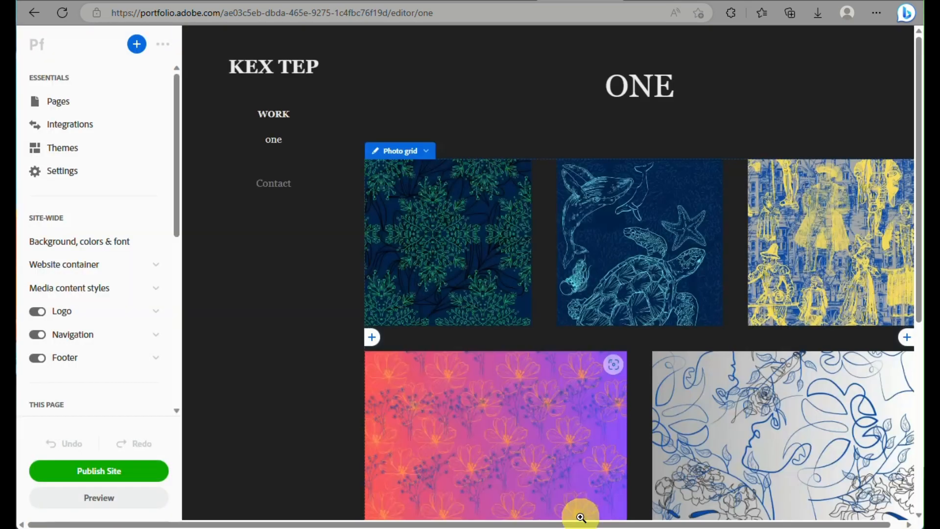
Attempt to publish the site and dismiss the Creative Cloud upgrade prompt.
{"action": "left_click", "coordinate": [129, 479]}
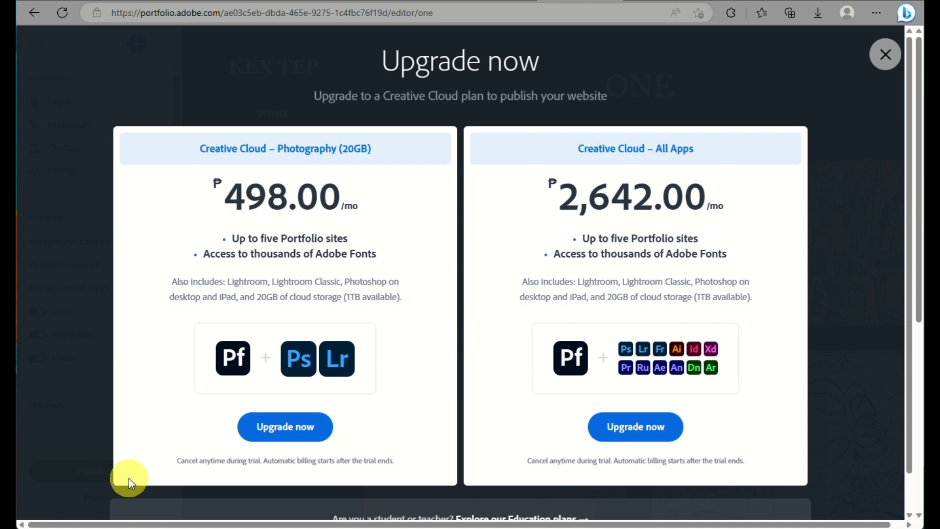
{"action": "scroll", "coordinate": [501, 388], "scroll_direction": "down", "scroll_amount": 1}
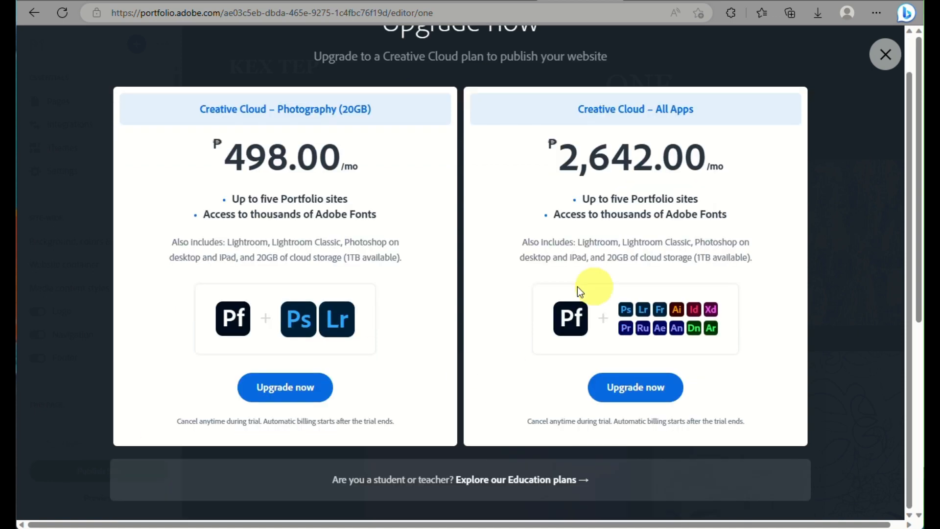
{"action": "left_click", "coordinate": [887, 53]}
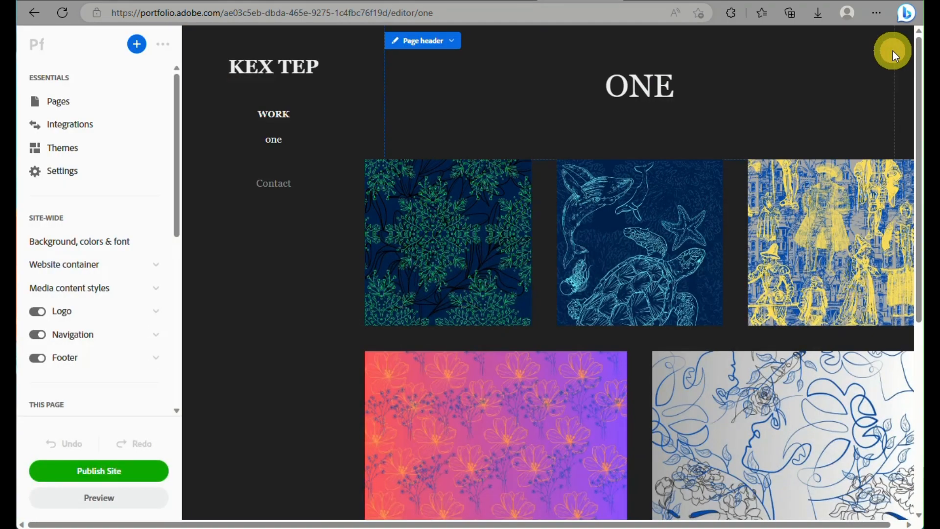
{"action": "scroll", "coordinate": [466, 317], "scroll_direction": "down", "scroll_amount": 3}
{"action": "scroll", "coordinate": [466, 317], "scroll_direction": "up", "scroll_amount": 4}
{"action": "scroll", "coordinate": [466, 318], "scroll_direction": "right", "scroll_amount": 1}
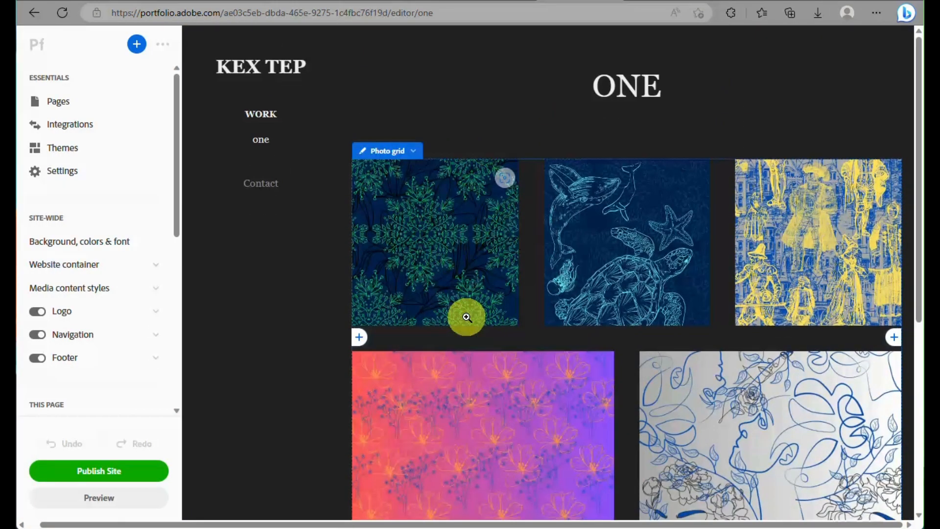
Retry publishing, look over the upgrade plans, then switch to the Behance profile.
{"action": "left_click", "coordinate": [121, 474]}
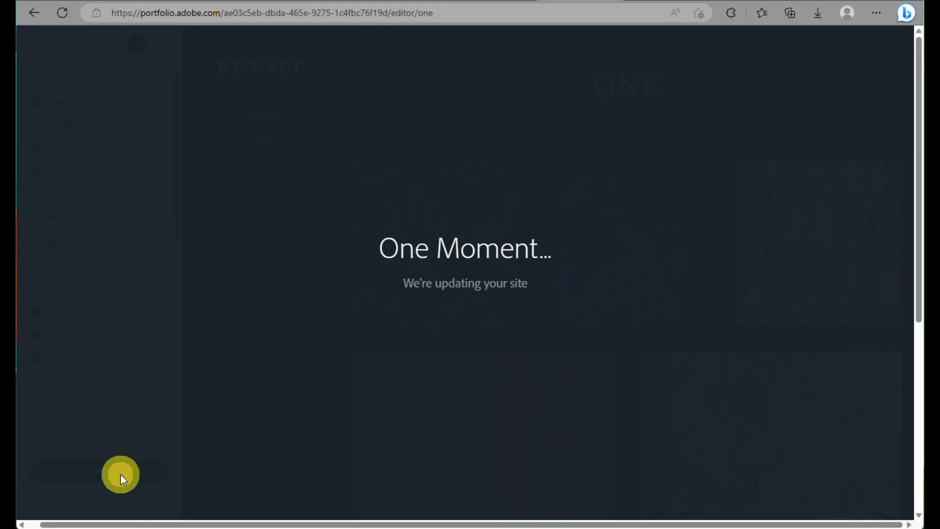
{"action": "scroll", "coordinate": [440, 282], "scroll_direction": "down", "scroll_amount": 2}
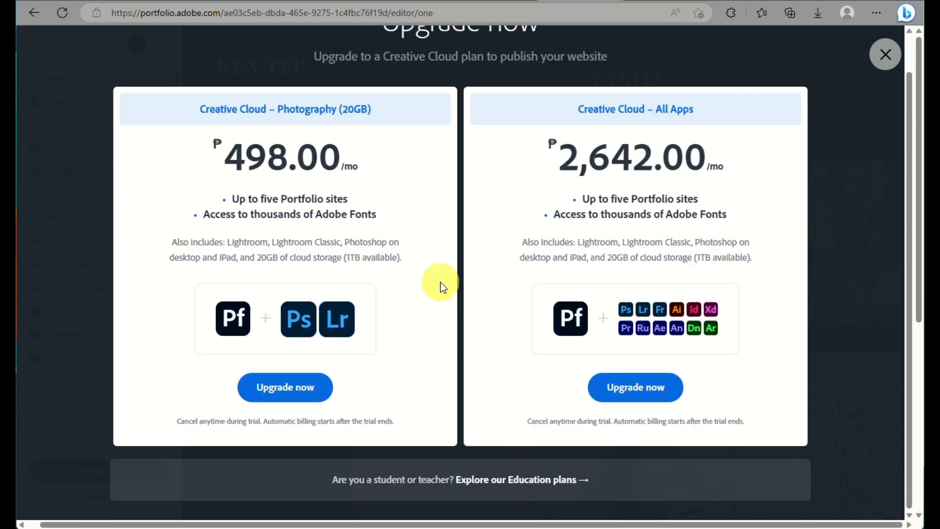
{"action": "scroll", "coordinate": [349, 196], "scroll_direction": "up", "scroll_amount": 5}
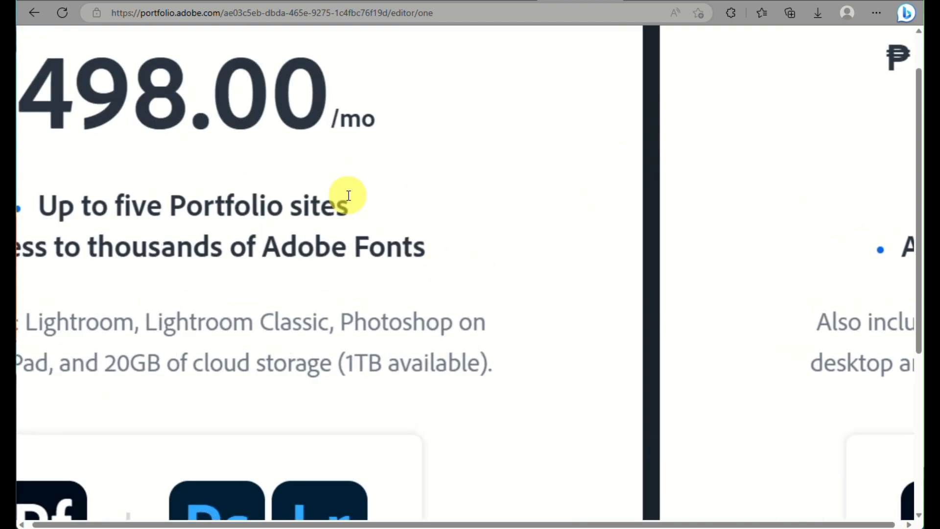
{"action": "scroll", "coordinate": [349, 195], "scroll_direction": "down", "scroll_amount": 5}
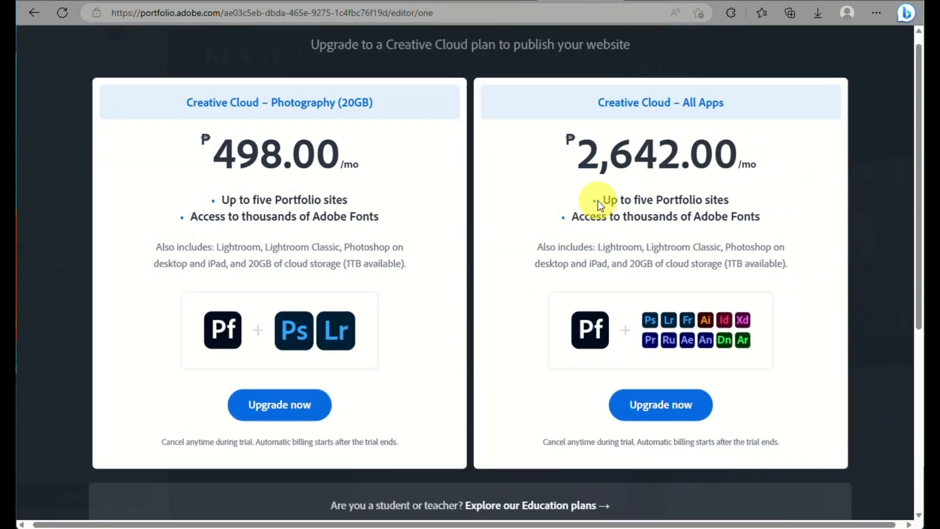
{"action": "scroll", "coordinate": [598, 200], "scroll_direction": "up", "scroll_amount": 5}
{"action": "scroll", "coordinate": [598, 201], "scroll_direction": "down", "scroll_amount": 6}
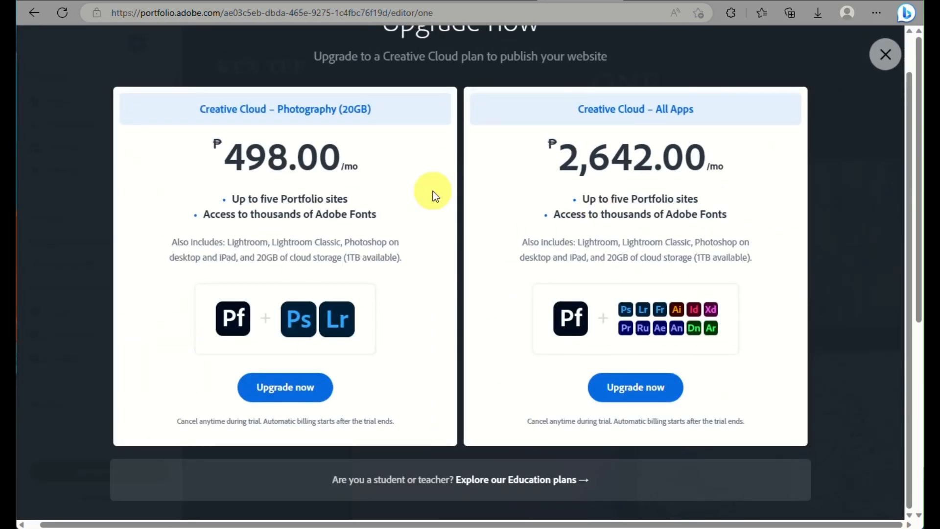
{"action": "left_click", "coordinate": [481, 1]}
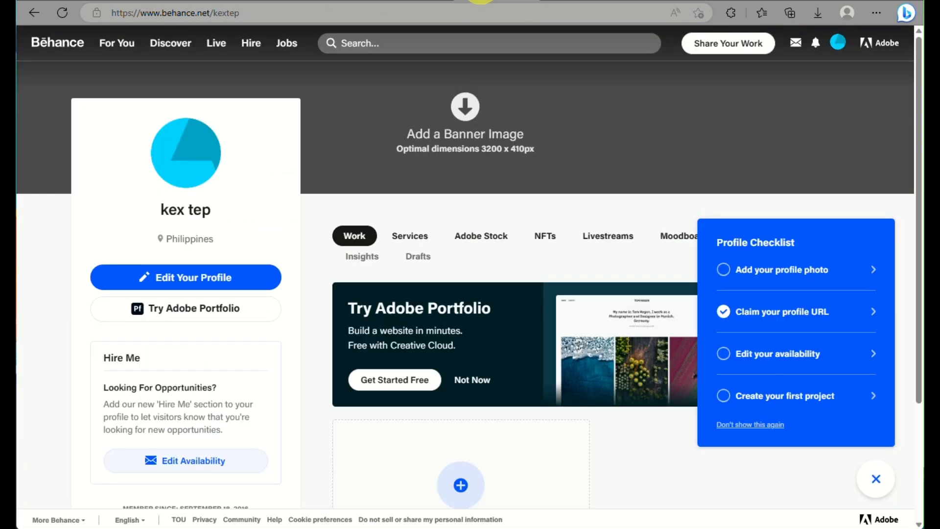
Upload 'sample iamge demo' from Downloads as the profile banner and reposition the building photo.
{"action": "left_click", "coordinate": [448, 121]}
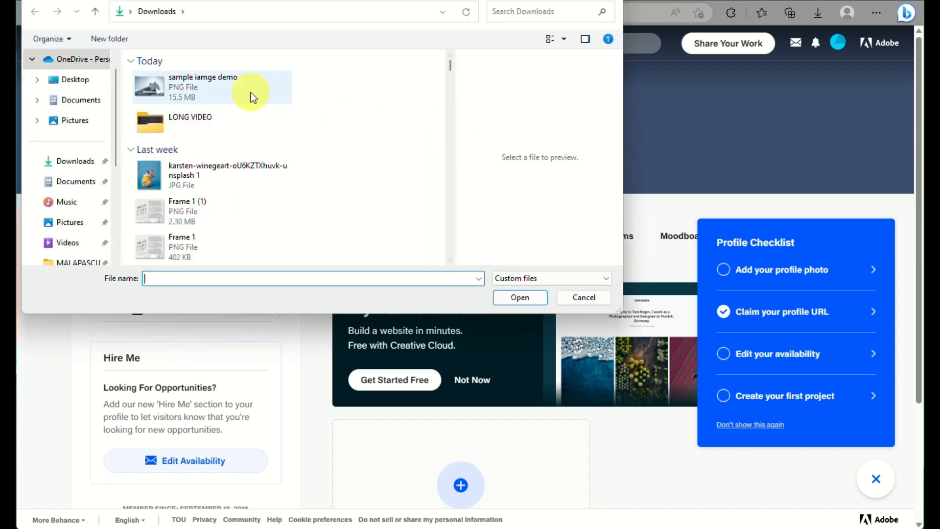
{"action": "left_click", "coordinate": [251, 92]}
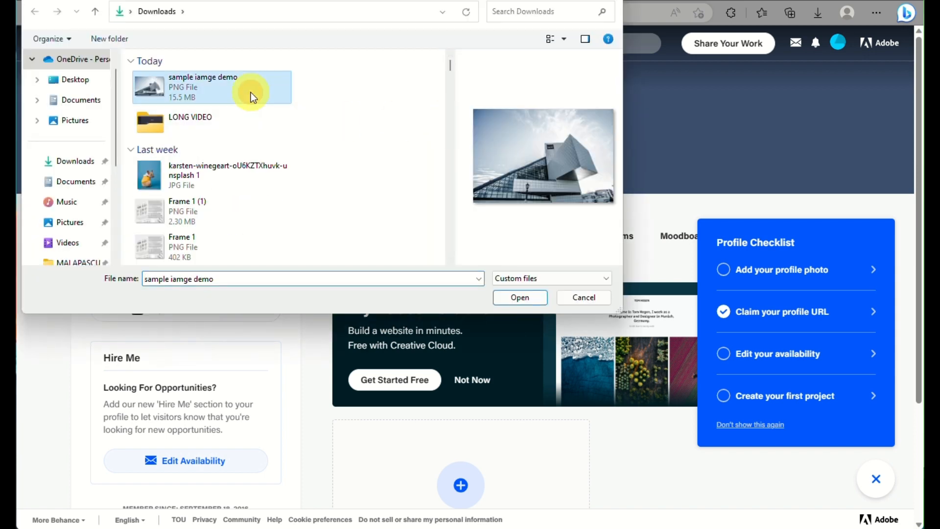
{"action": "left_click", "coordinate": [511, 296]}
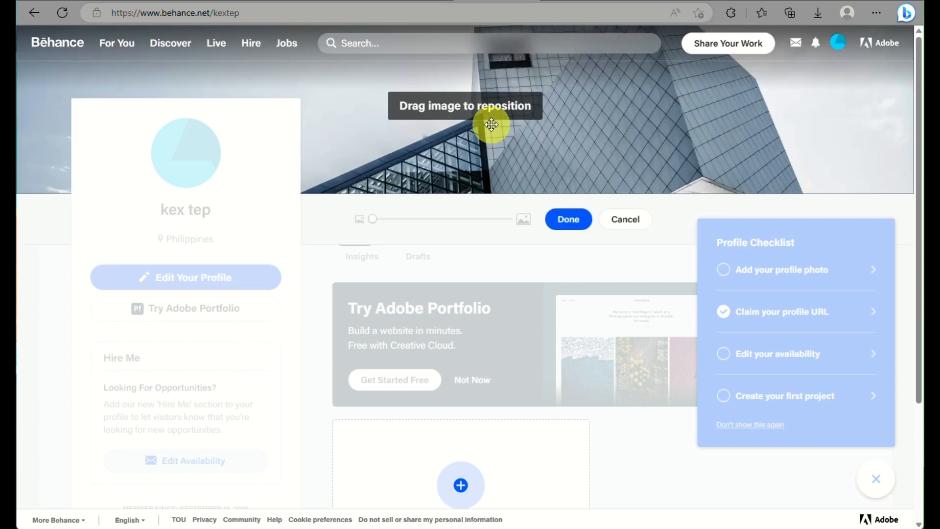
{"action": "left_click_drag", "start_coordinate": [492, 125], "coordinate": [550, 105]}
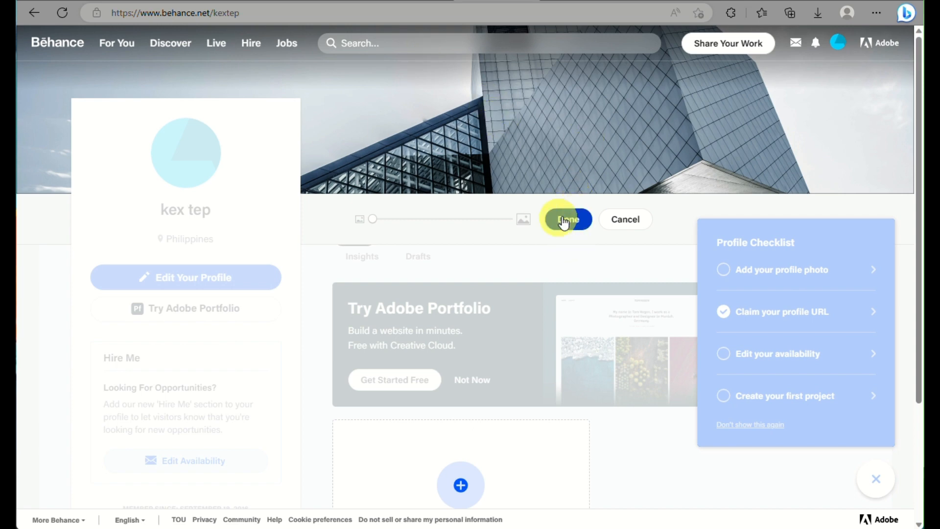
{"action": "left_click", "coordinate": [583, 220]}
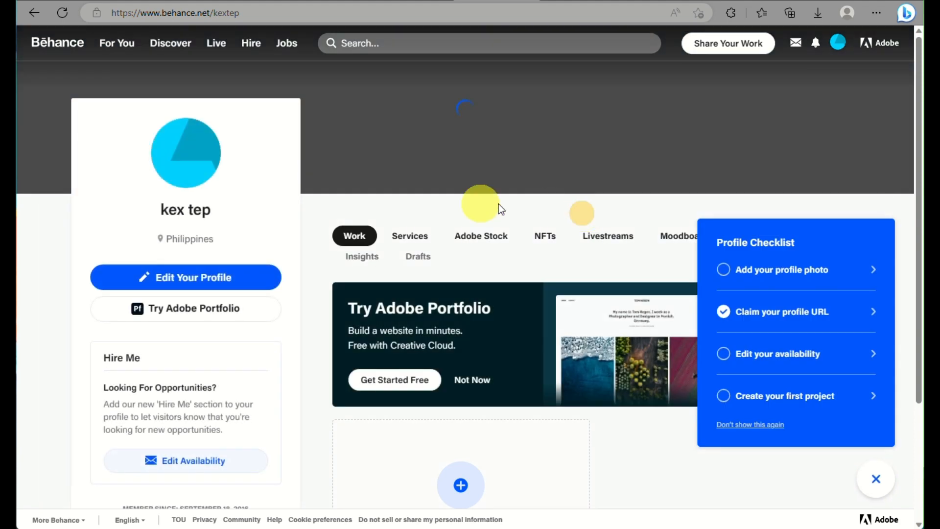
View the Services, Adobe Stock, NFTs, Livestreams, Moodboards, Appreciations, Insights and Drafts sections in turn.
{"action": "scroll", "coordinate": [347, 347], "scroll_direction": "down", "scroll_amount": 2}
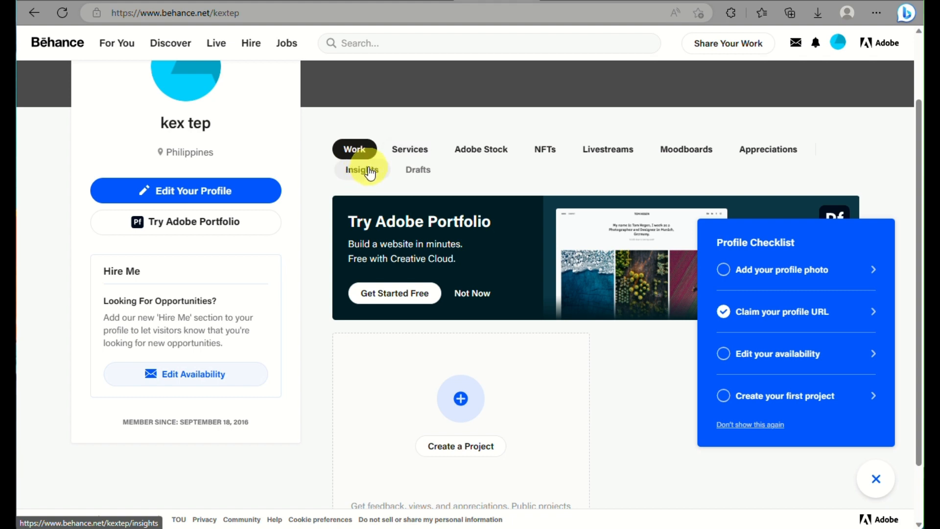
{"action": "left_click", "coordinate": [417, 148]}
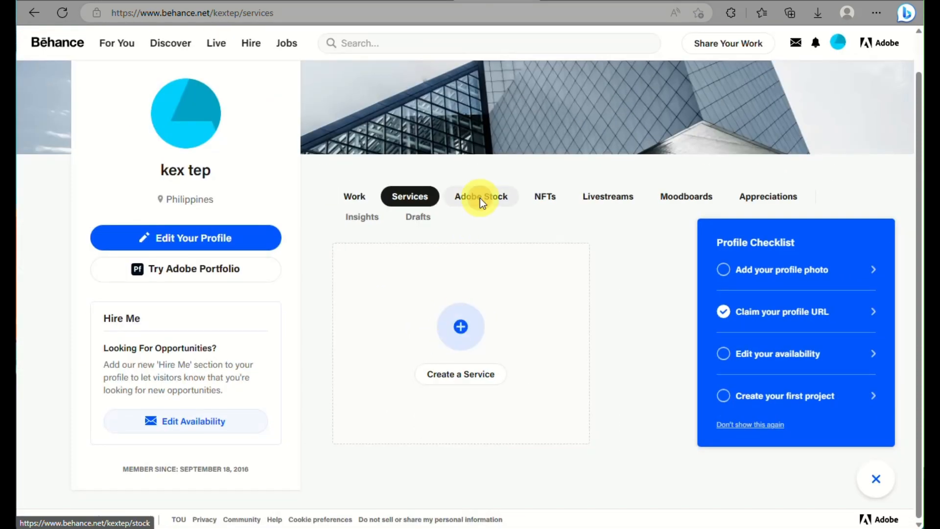
{"action": "left_click", "coordinate": [481, 200]}
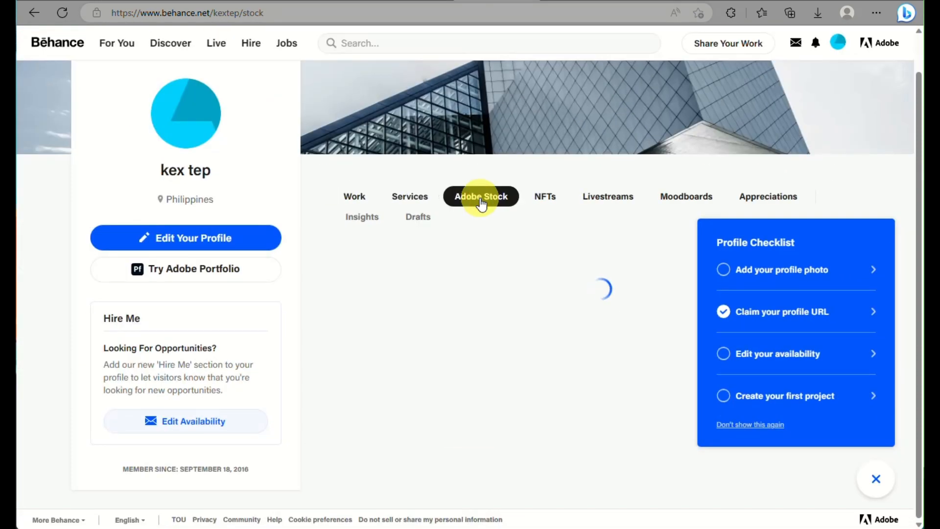
{"action": "left_click", "coordinate": [547, 199]}
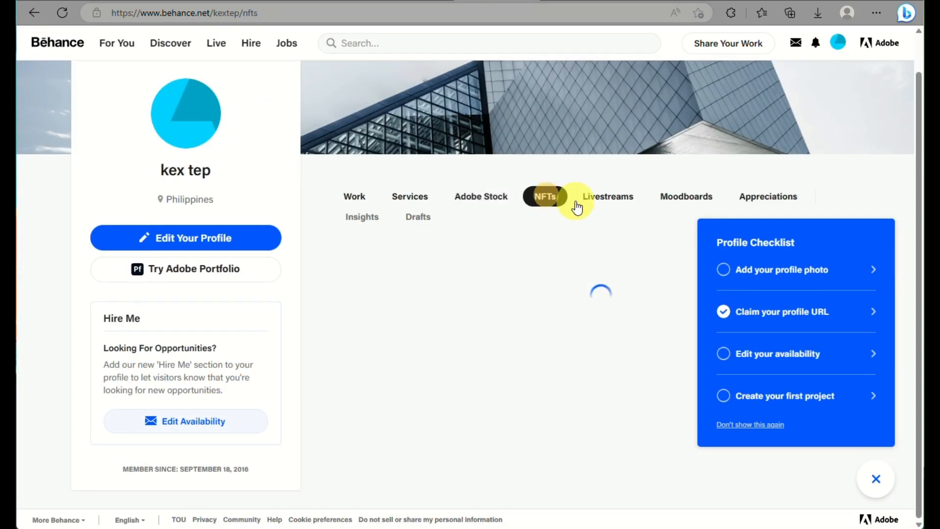
{"action": "left_click", "coordinate": [604, 198]}
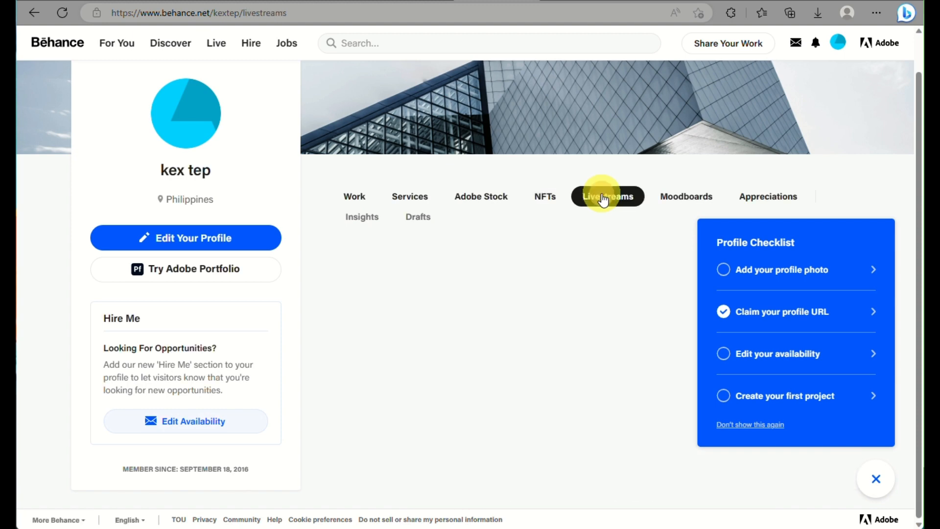
{"action": "left_click", "coordinate": [682, 198]}
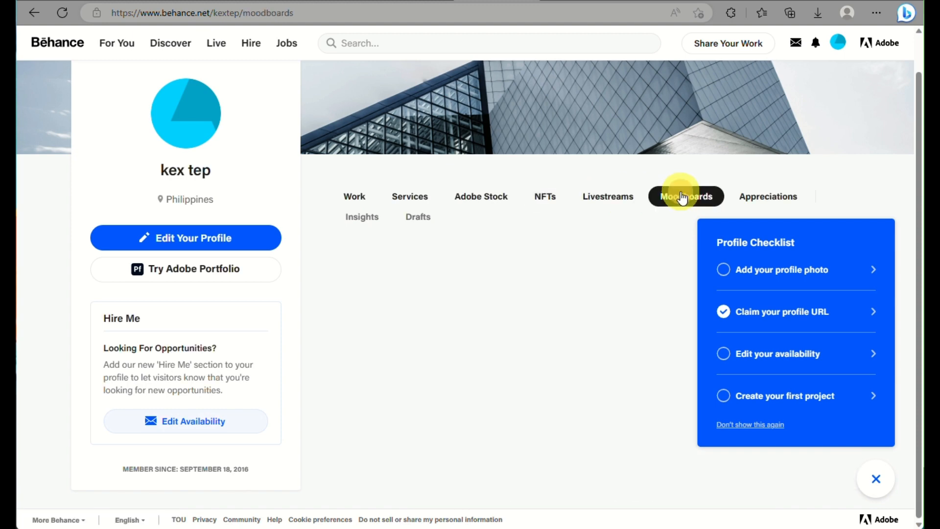
{"action": "left_click", "coordinate": [770, 201]}
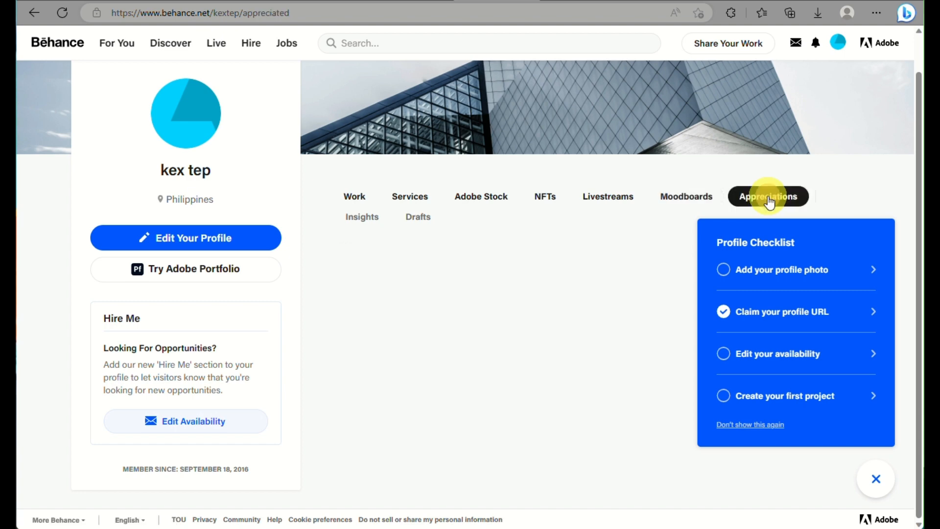
{"action": "left_click", "coordinate": [375, 228]}
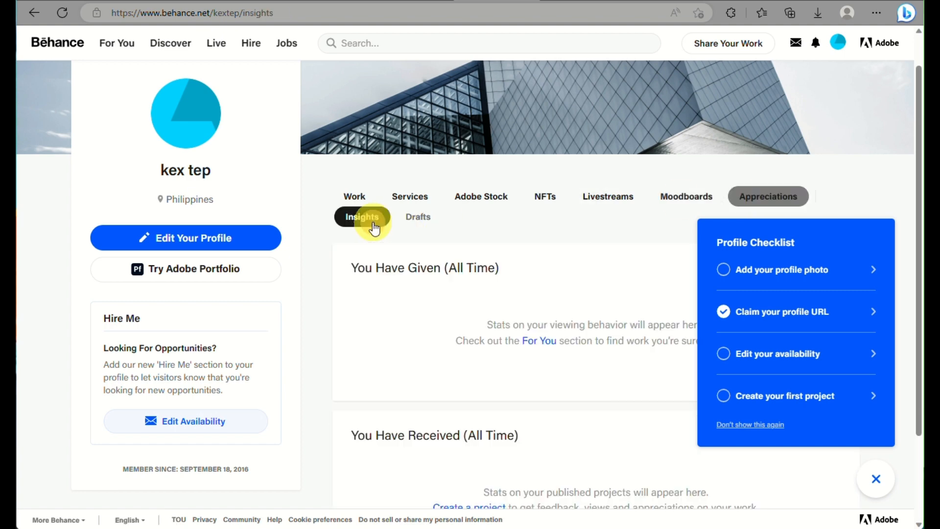
{"action": "left_click", "coordinate": [425, 221]}
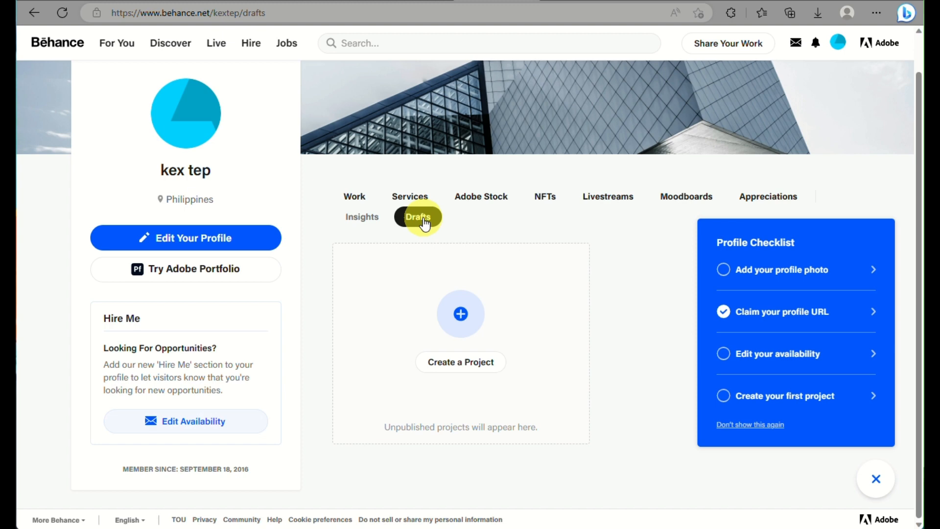
{"action": "scroll", "coordinate": [297, 404], "scroll_direction": "down", "scroll_amount": 1}
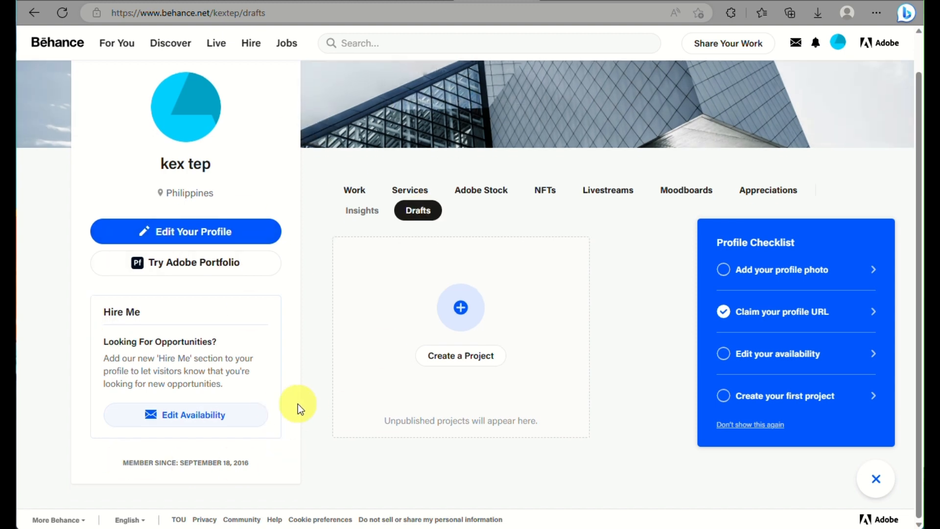
{"action": "scroll", "coordinate": [300, 408], "scroll_direction": "up", "scroll_amount": 1}
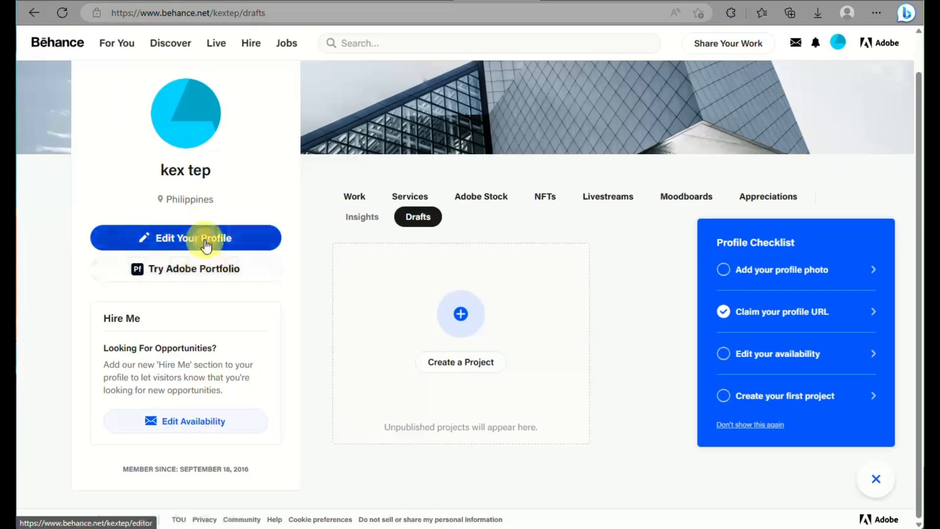
Open Edit Your Profile and scroll through the form without changing anything.
{"action": "left_click", "coordinate": [206, 245]}
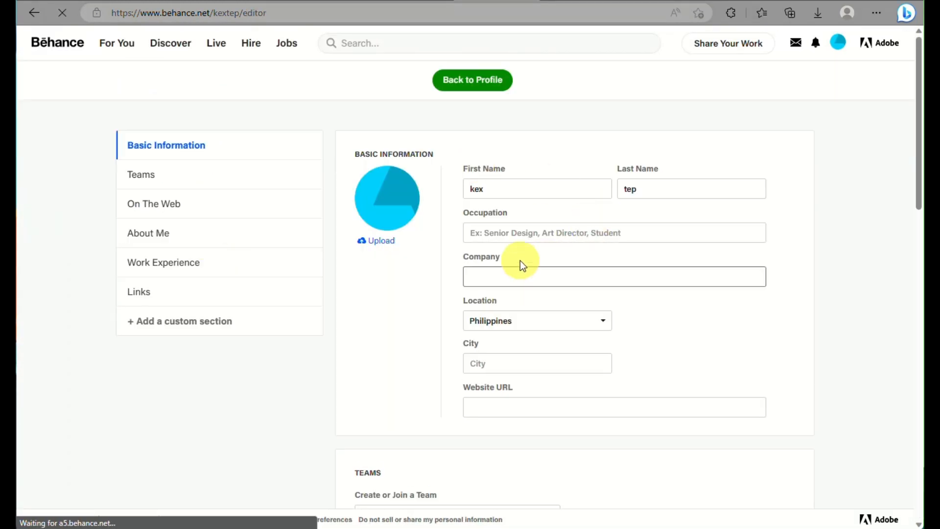
{"action": "scroll", "coordinate": [509, 274], "scroll_direction": "down", "scroll_amount": 3}
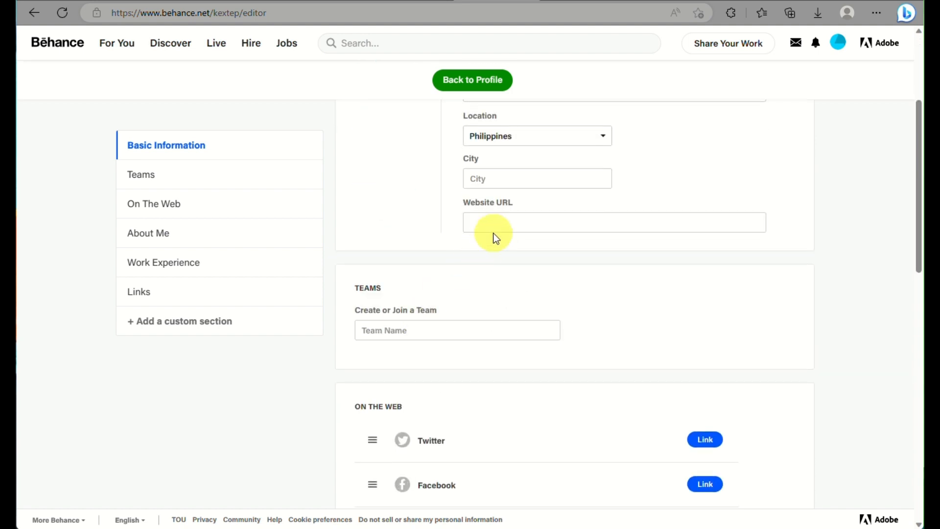
{"action": "left_click", "coordinate": [500, 220]}
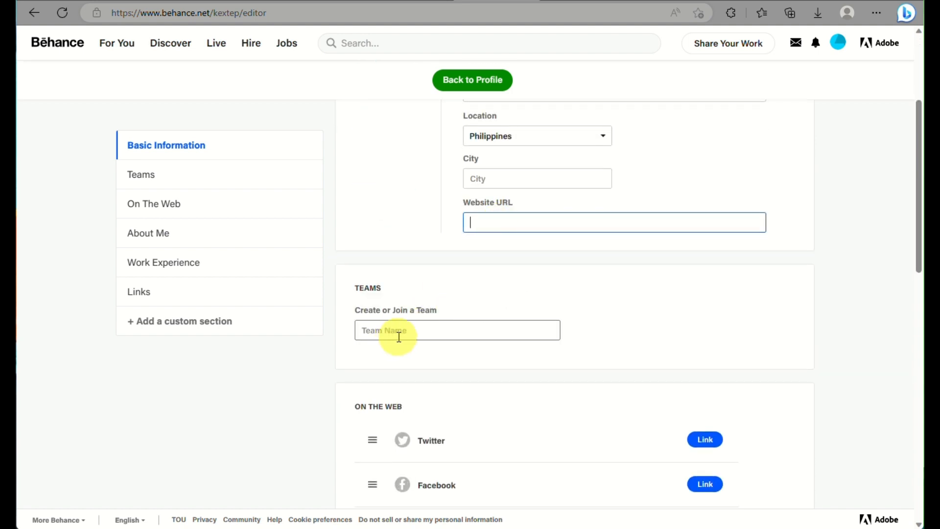
{"action": "scroll", "coordinate": [405, 332], "scroll_direction": "down", "scroll_amount": 7}
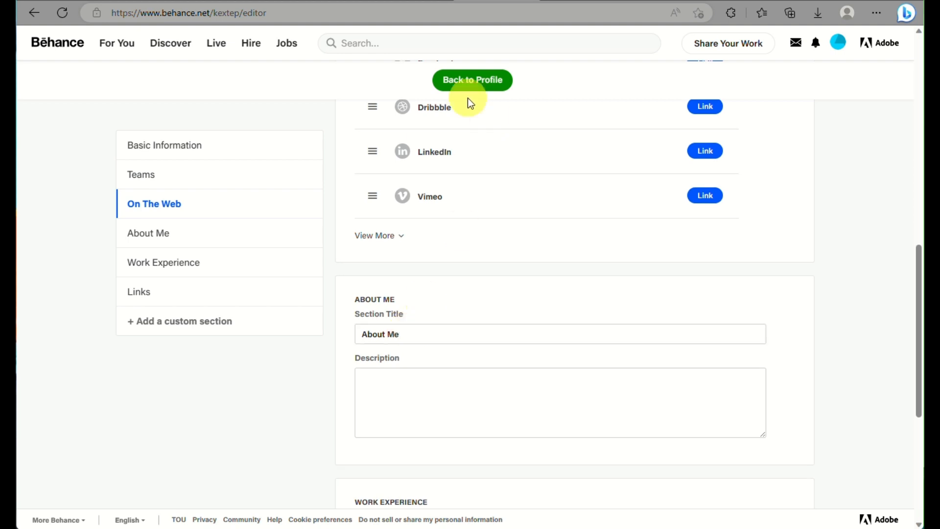
{"action": "scroll", "coordinate": [465, 172], "scroll_direction": "up", "scroll_amount": 3}
{"action": "scroll", "coordinate": [469, 268], "scroll_direction": "up", "scroll_amount": 3}
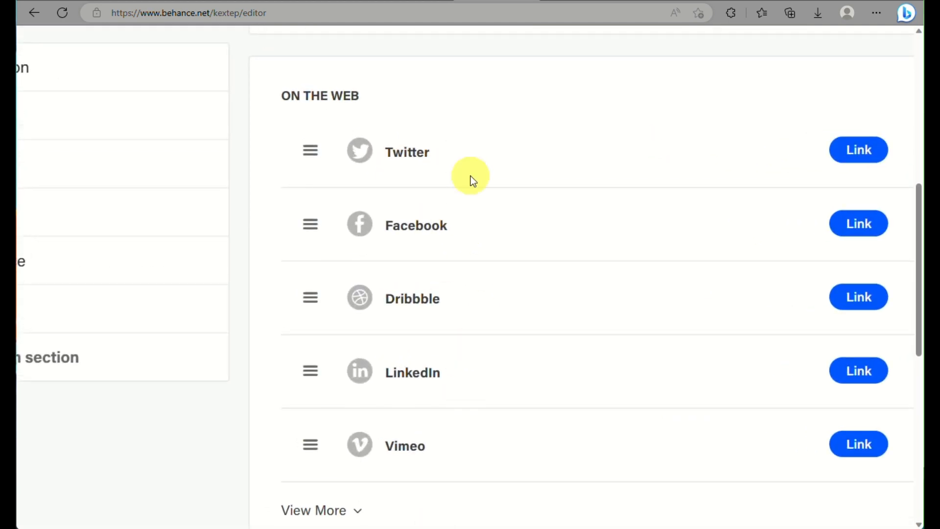
{"action": "scroll", "coordinate": [455, 371], "scroll_direction": "down", "scroll_amount": 4}
{"action": "scroll", "coordinate": [453, 373], "scroll_direction": "down", "scroll_amount": 3}
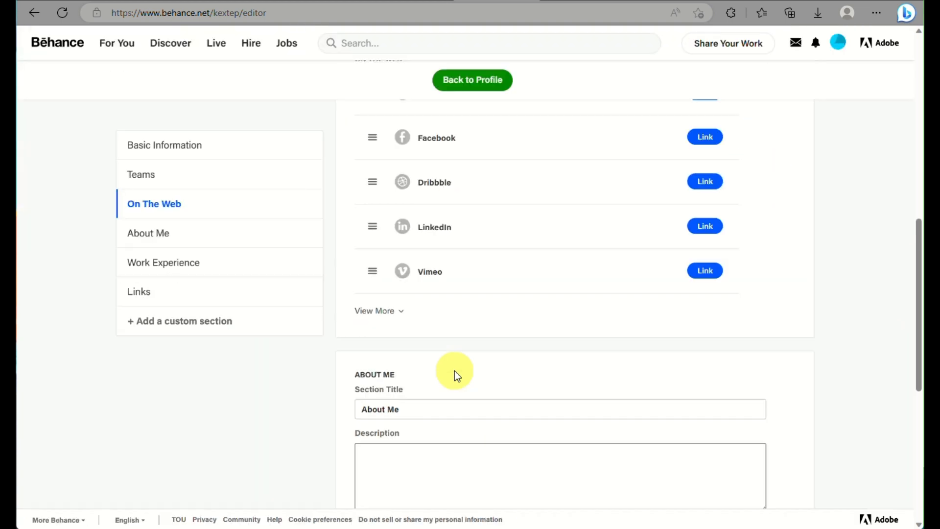
{"action": "scroll", "coordinate": [447, 437], "scroll_direction": "down", "scroll_amount": 4}
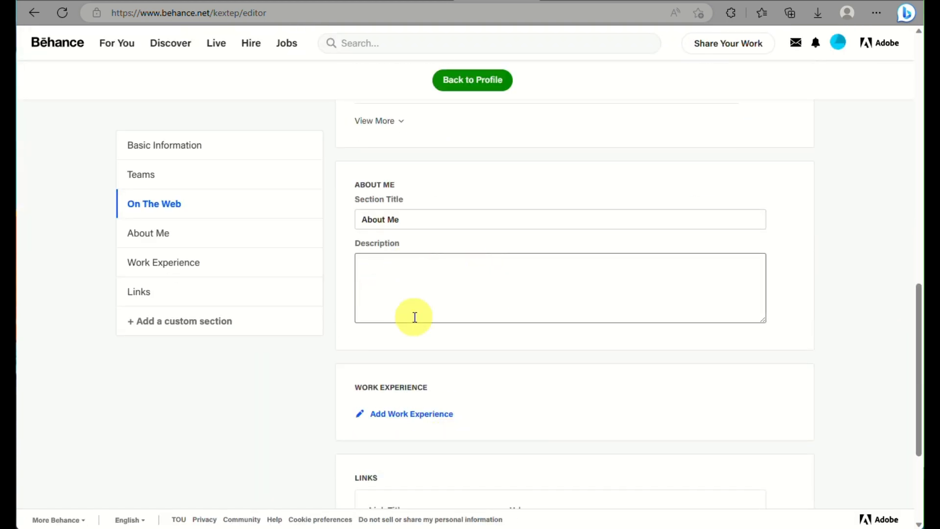
{"action": "scroll", "coordinate": [431, 362], "scroll_direction": "down", "scroll_amount": 4}
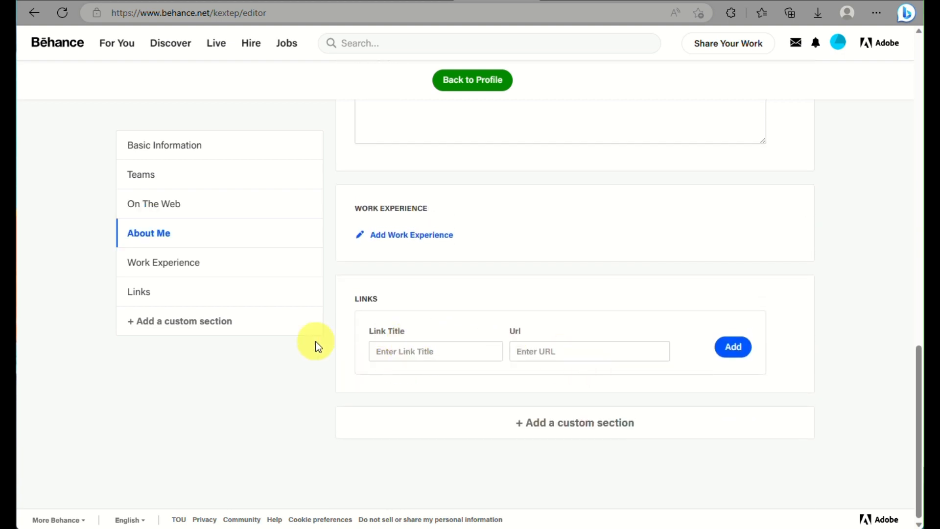
Jump to the Work Experience and Links sections, then go back to the profile.
{"action": "left_click", "coordinate": [272, 270]}
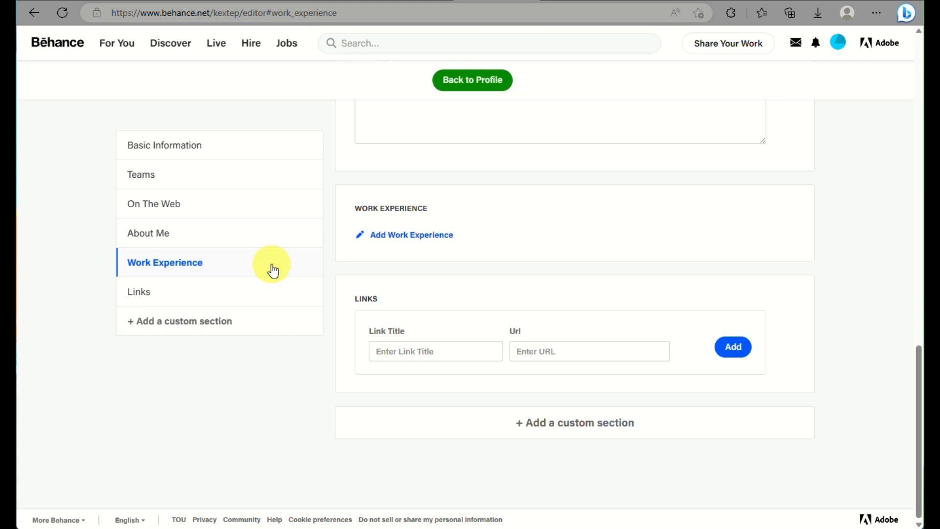
{"action": "left_click", "coordinate": [182, 301]}
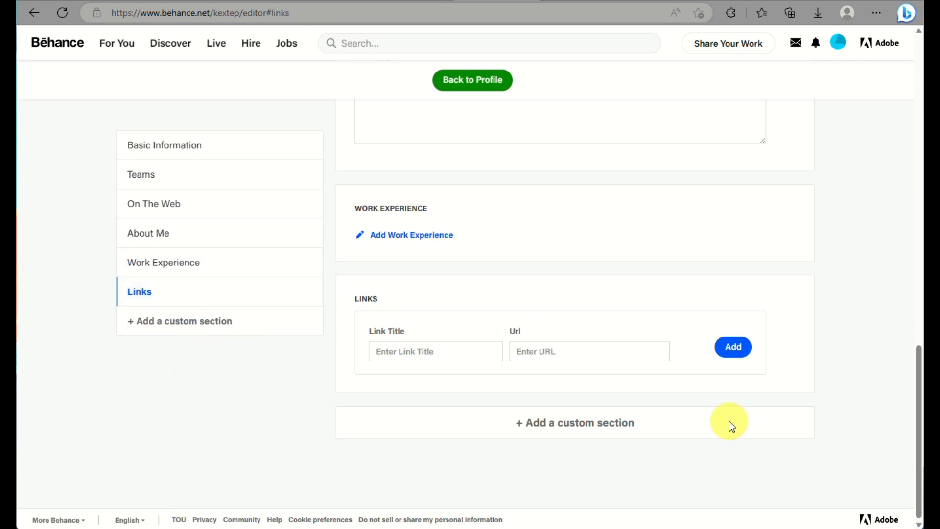
{"action": "scroll", "coordinate": [469, 229], "scroll_direction": "up", "scroll_amount": 20}
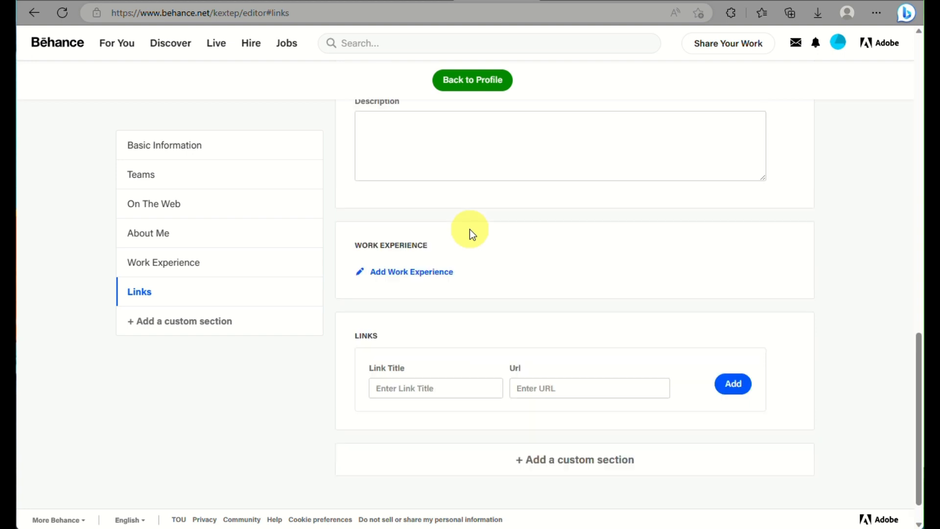
{"action": "scroll", "coordinate": [470, 229], "scroll_direction": "down", "scroll_amount": 6}
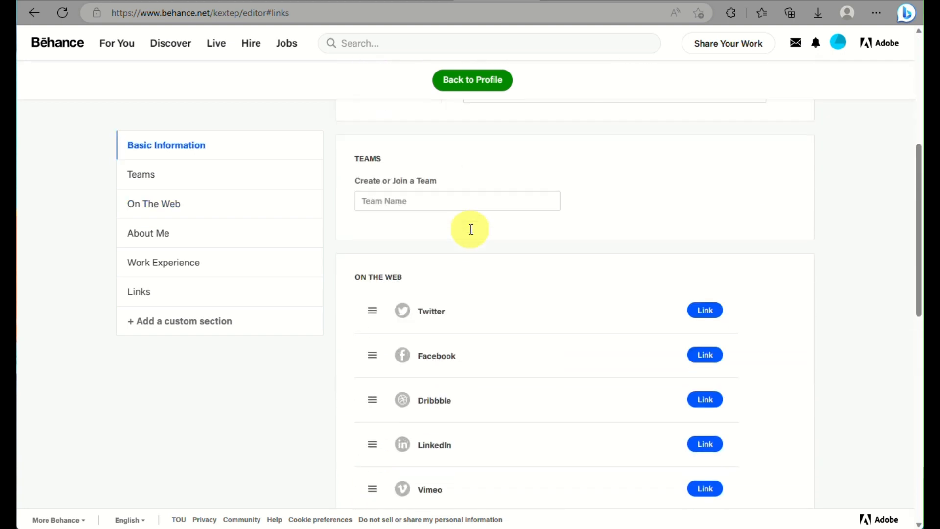
{"action": "left_click", "coordinate": [450, 89]}
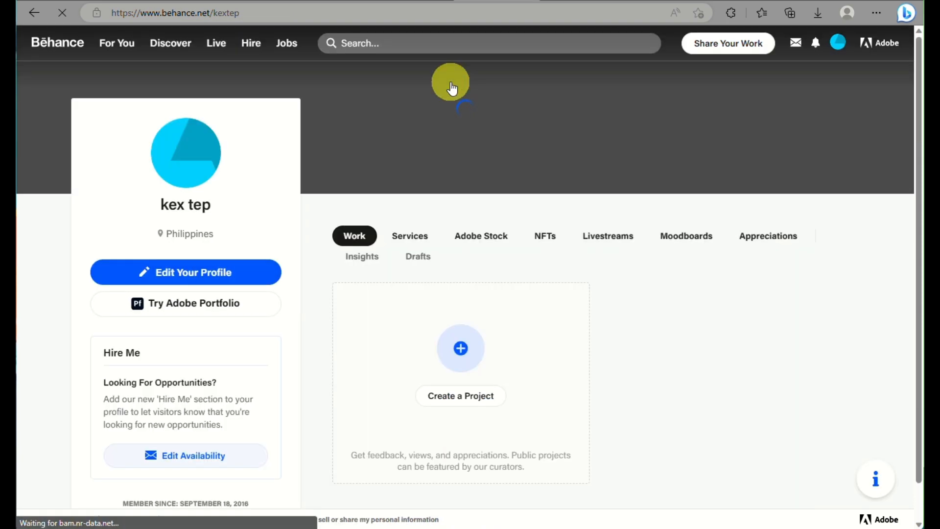
{"action": "scroll", "coordinate": [451, 88], "scroll_direction": "down", "scroll_amount": 3}
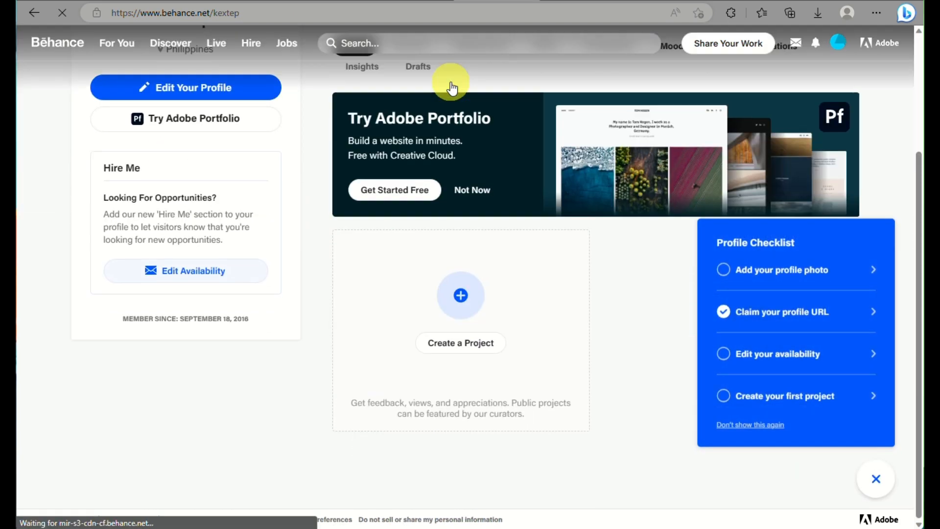
{"action": "scroll", "coordinate": [450, 83], "scroll_direction": "up", "scroll_amount": 3}
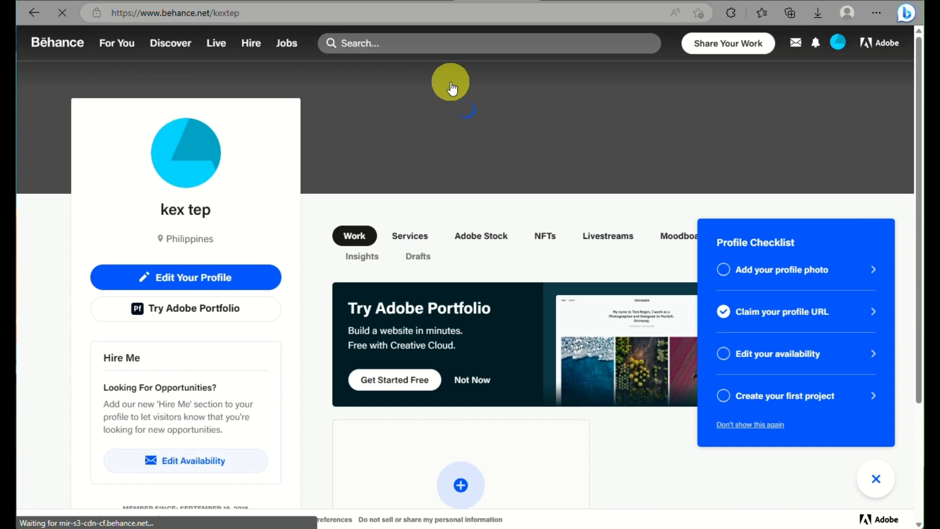